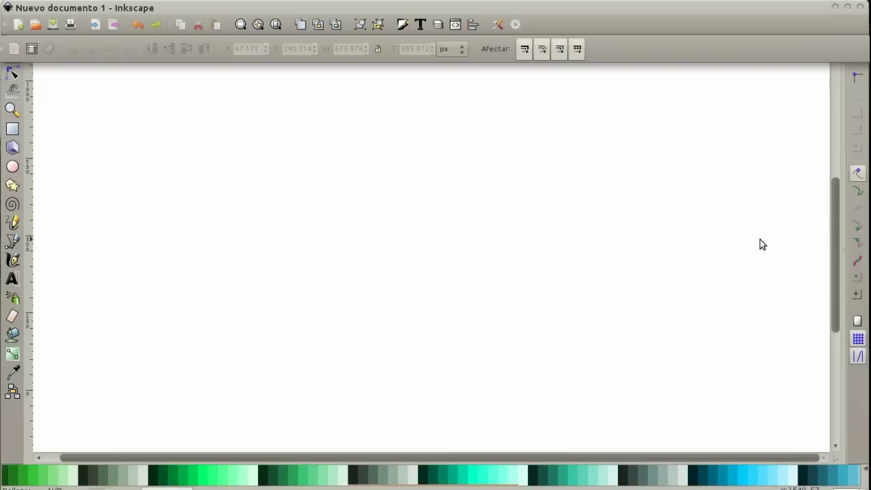
- Maximise the blank Inkscape document window and adjust the view
left_click(847, 6)
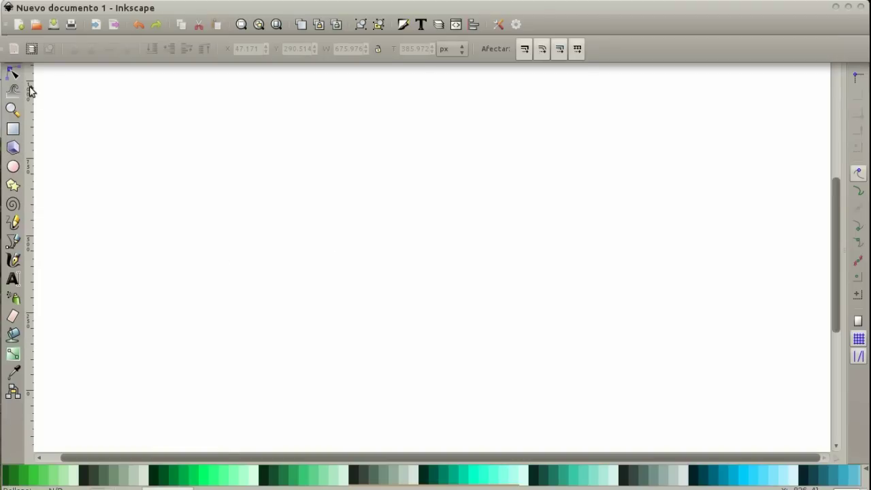
left_click_drag(835, 202, 826, 85)
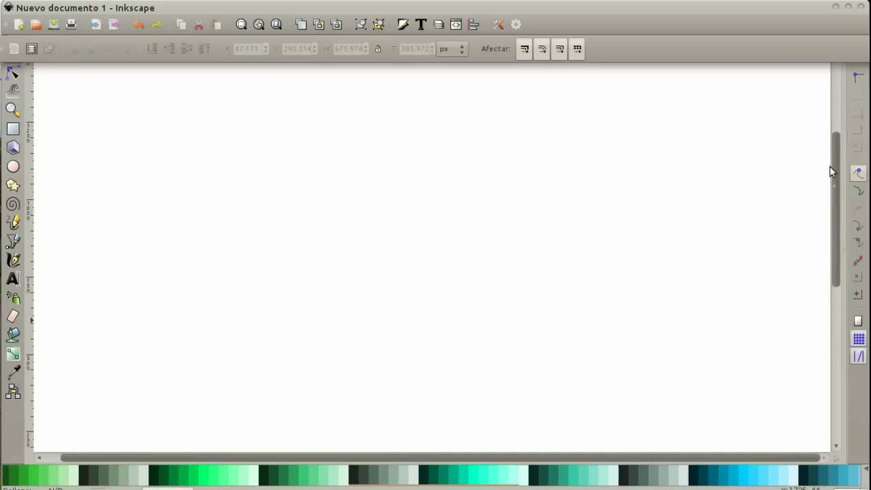
scroll(36, 102, "up", 3)
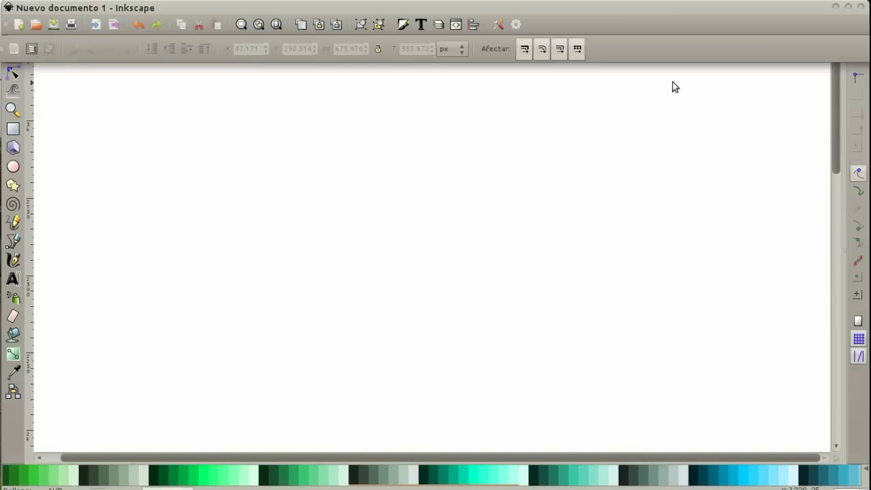
key("super")
- Open Document Properties, toggle the page border on and off, and return to Rejillas
key("ctrl+shift+d")
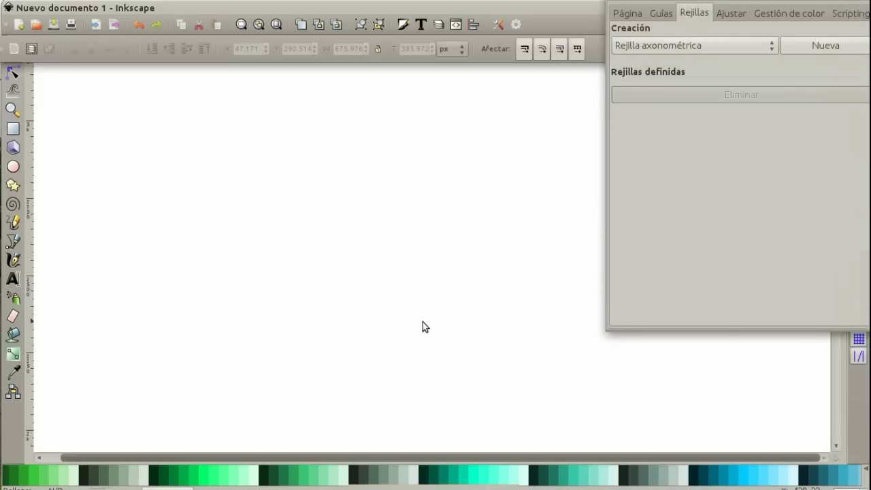
left_click(616, 16)
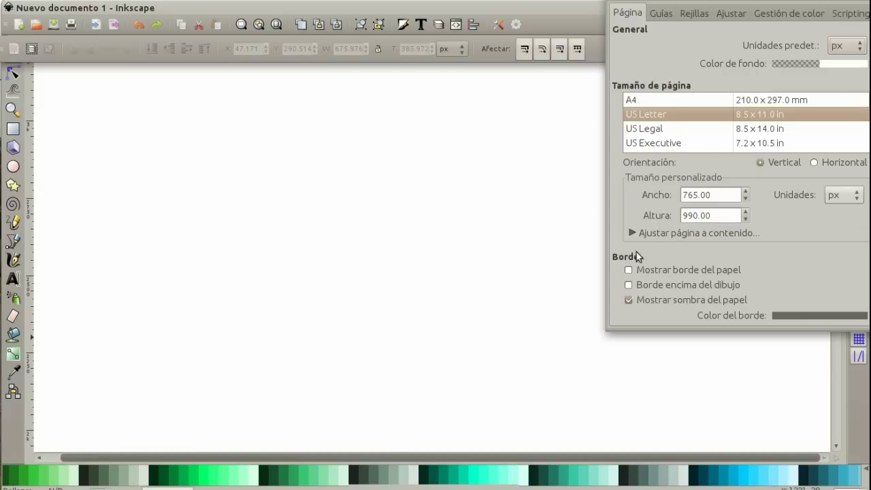
left_click_drag(662, 4, 608, 139)
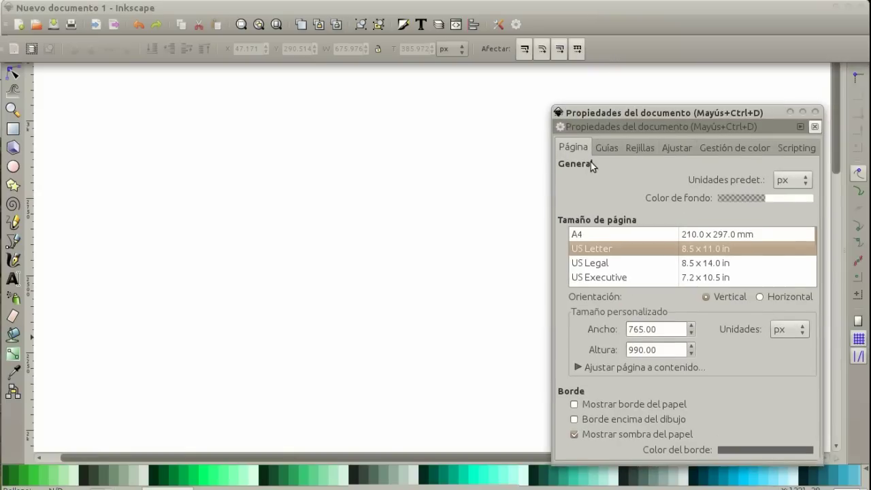
left_click(573, 403)
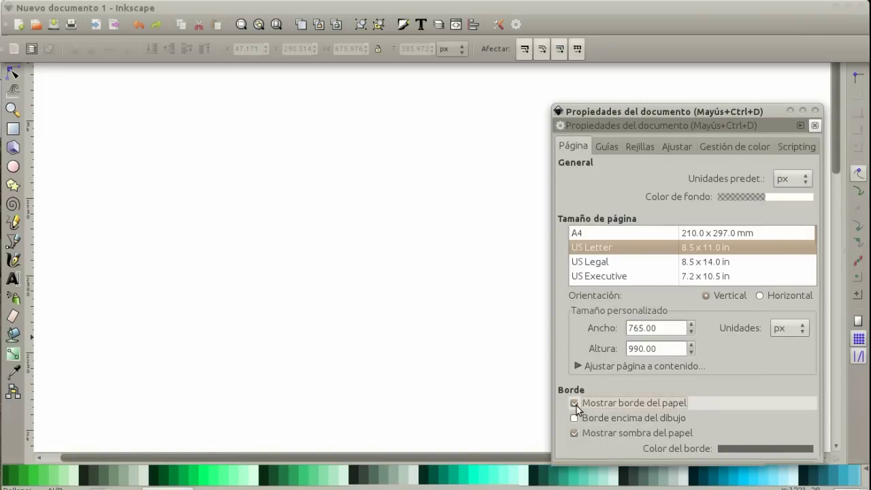
left_click(574, 403)
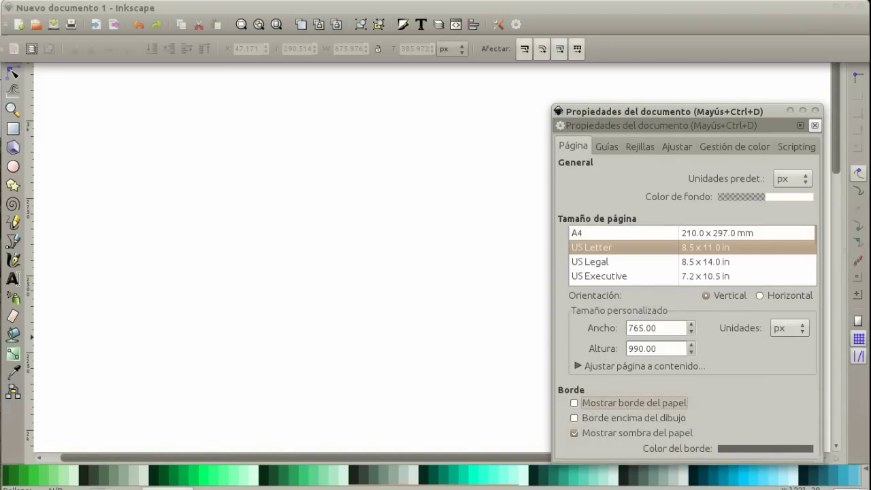
left_click(638, 148)
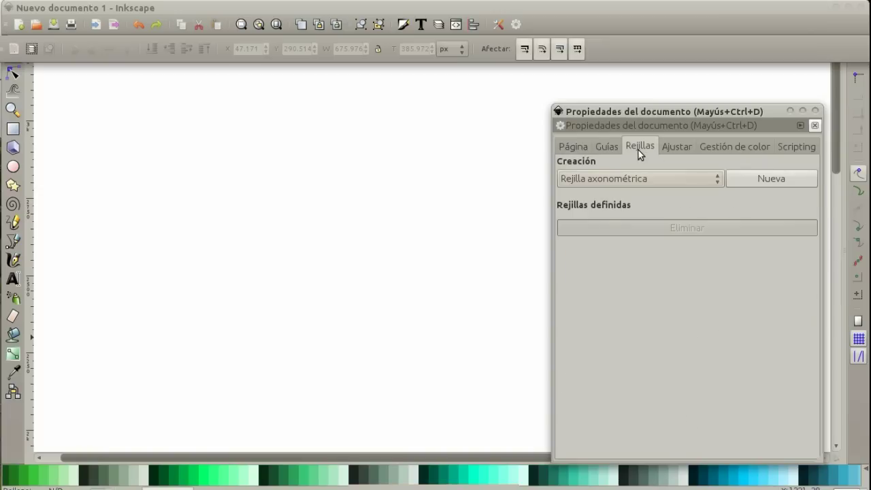
- Create a new Rejilla axonométrica grid and close Document Properties
left_click(635, 178)
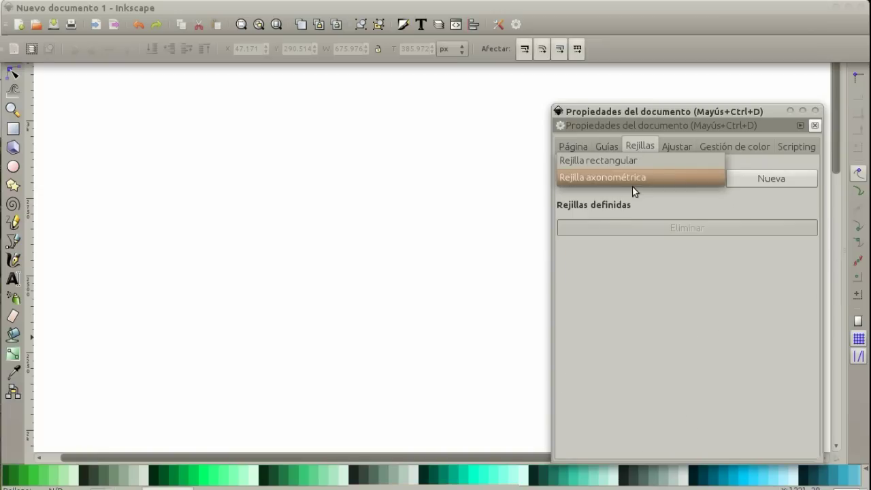
left_click(626, 162)
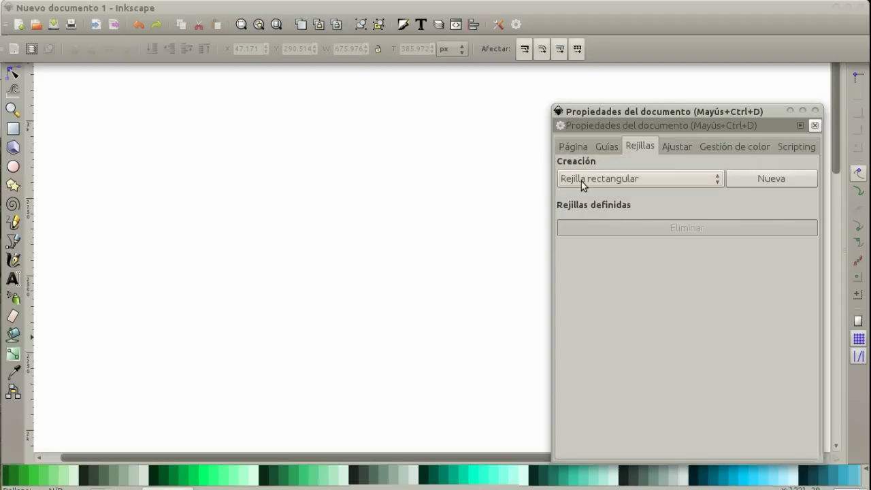
left_click(670, 179)
left_click(641, 195)
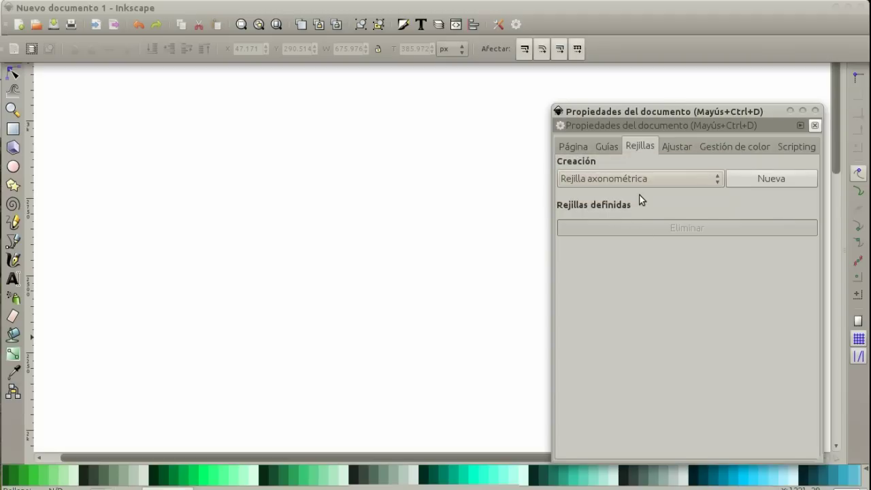
left_click(770, 176)
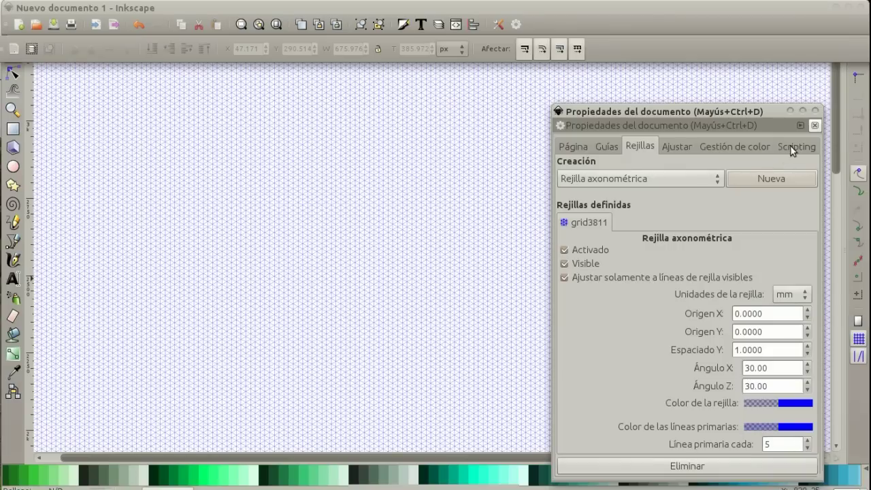
left_click(815, 126)
scroll(343, 232, "up", 1, "ctrl")
scroll(343, 232, "up", 1, "ctrl")
scroll(344, 234, "down", 1, "ctrl")
scroll(375, 249, "down", 2, "ctrl")
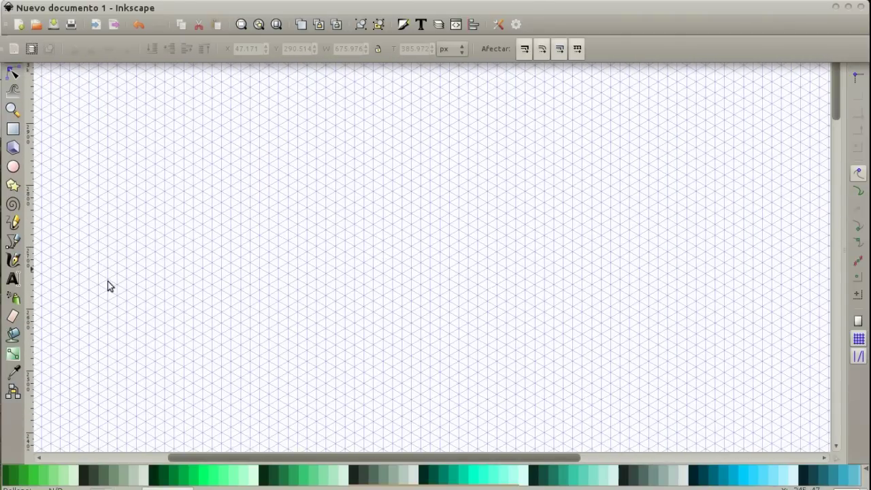
- Draw a closed four-corner path on grid intersections: vertical sides, edges slanting down-right
left_click(13, 241)
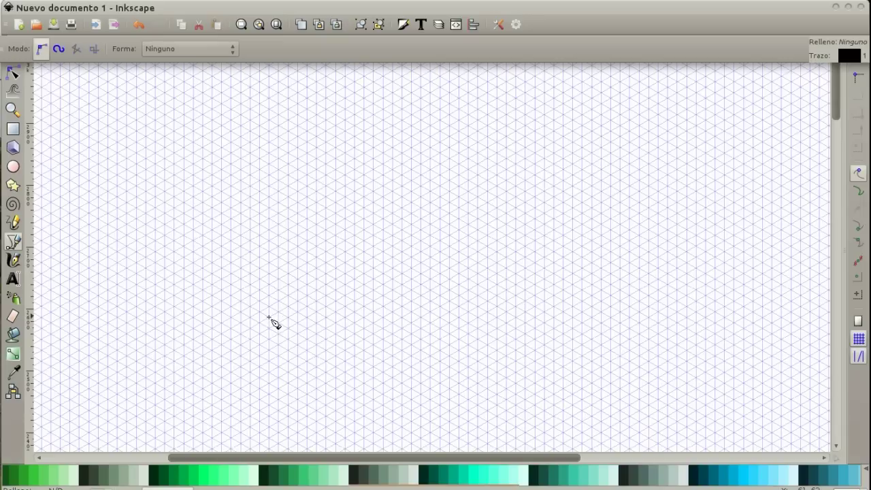
left_click(269, 317)
left_click(269, 251)
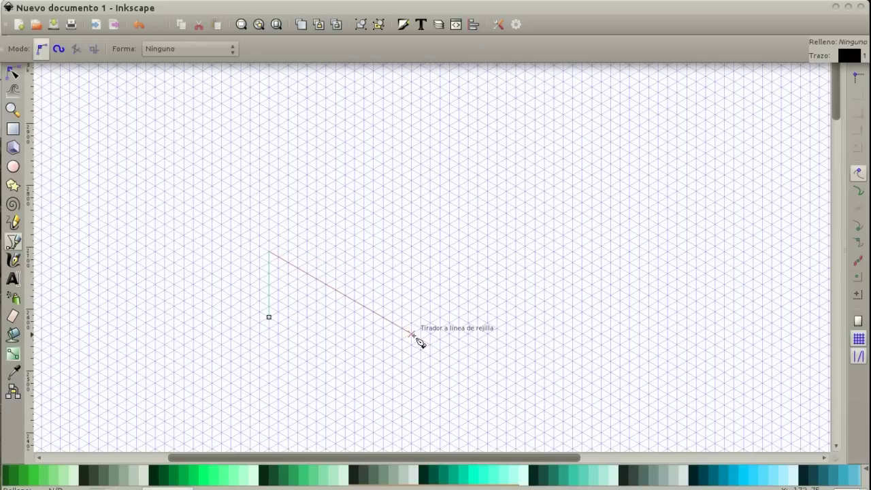
left_click(411, 334)
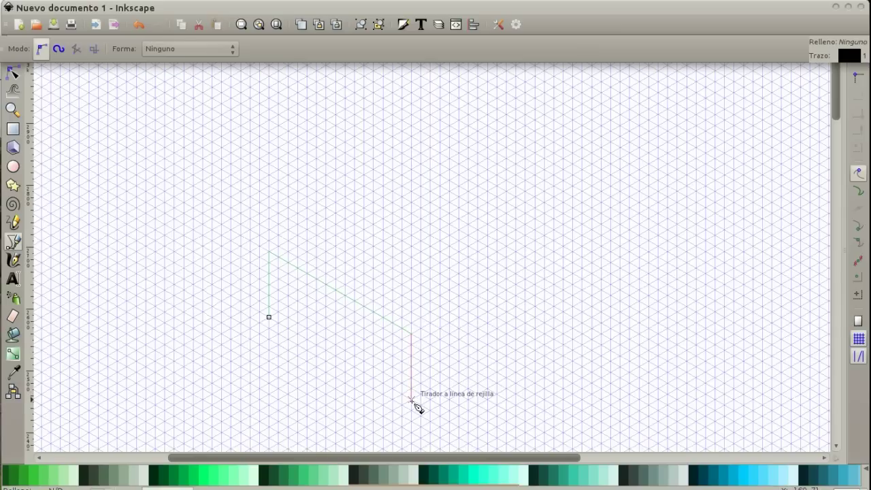
left_click(411, 400)
left_click(269, 318)
key("Return")
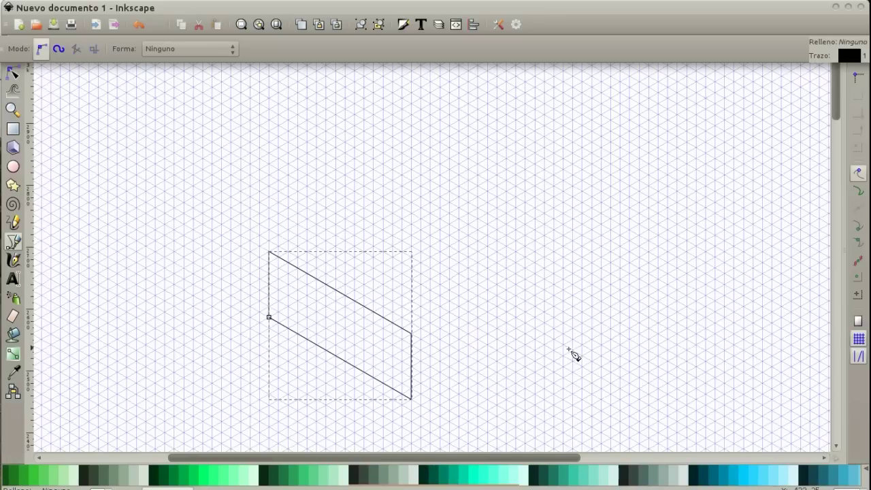
key("ctrl+shift+f")
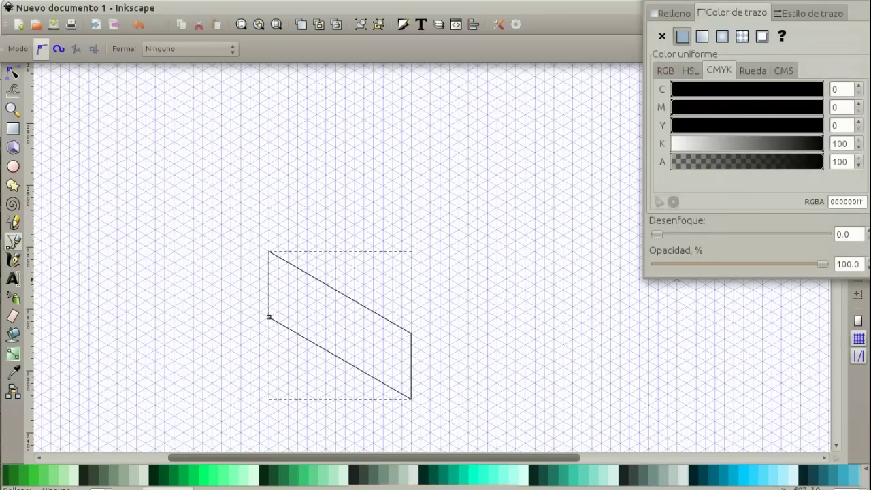
- Set the parallelogram's stroke to none and fill to a linear gradient, then edit it
mouse_move(748, 7)
left_mouse_down()
mouse_move(583, 90)
mouse_move(589, 83)
left_mouse_up()
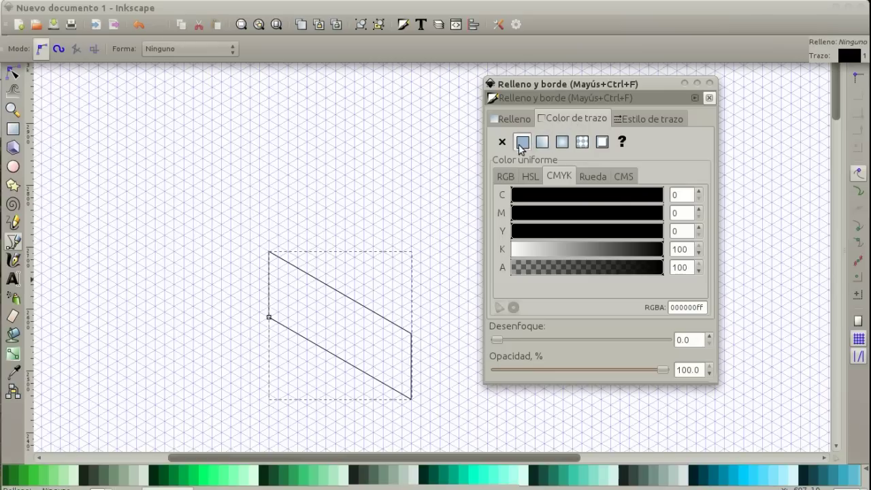
left_click(503, 146)
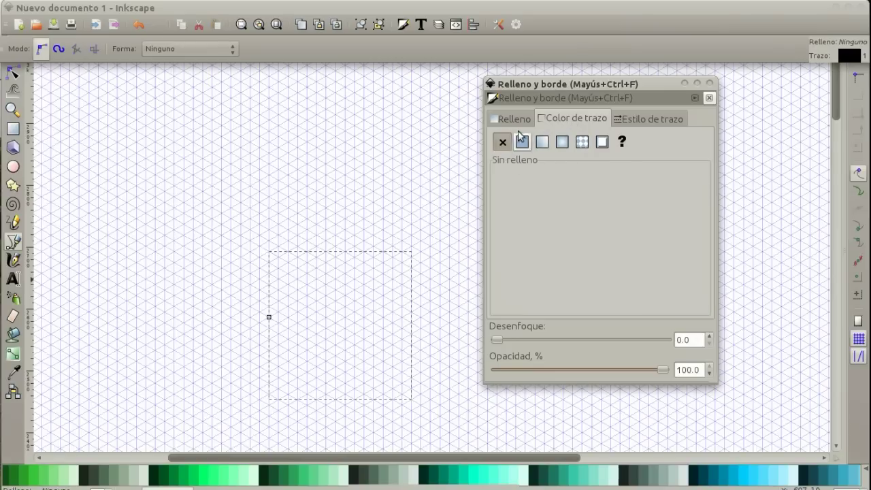
left_click(516, 119)
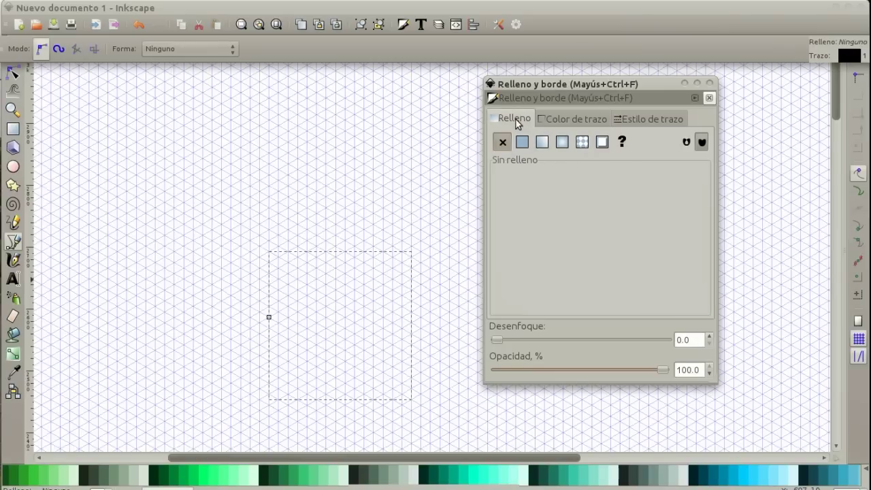
left_click(542, 142)
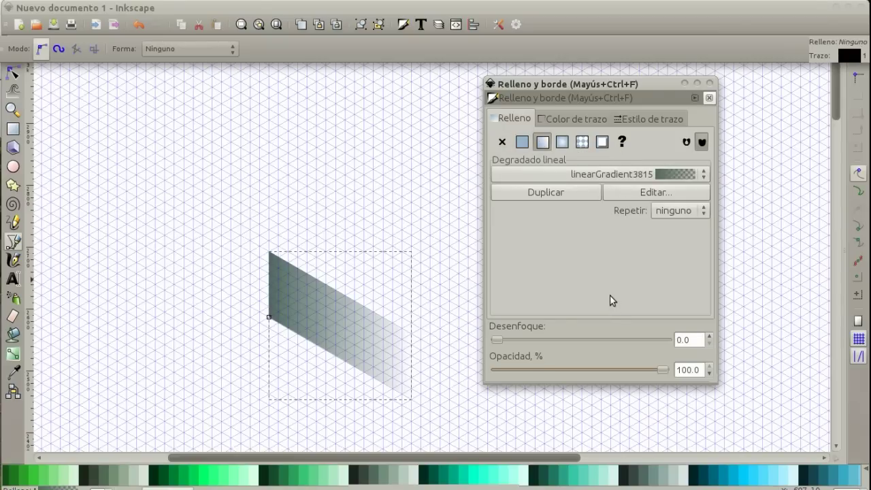
left_click(640, 193)
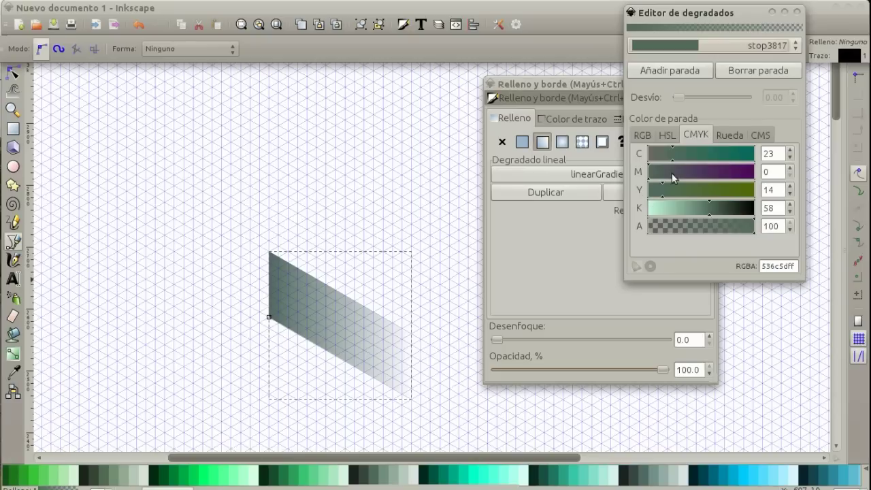
left_click_drag(724, 9, 623, 100)
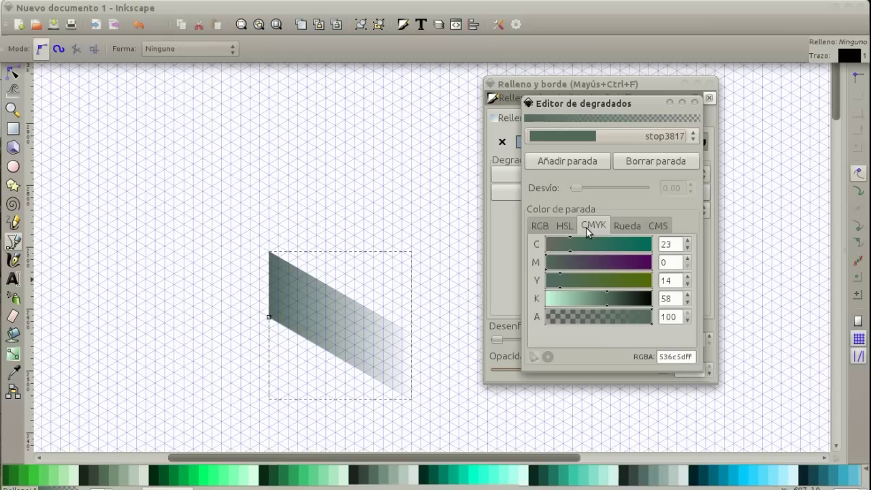
left_click(539, 226)
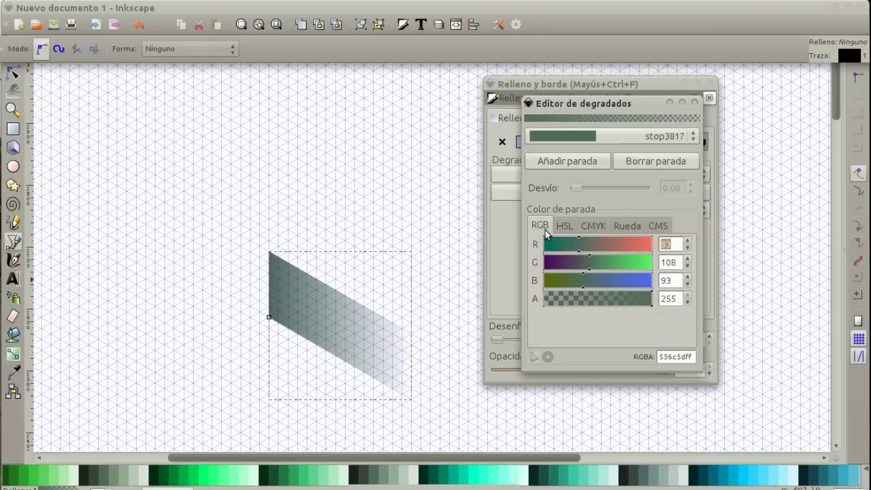
left_click(592, 232)
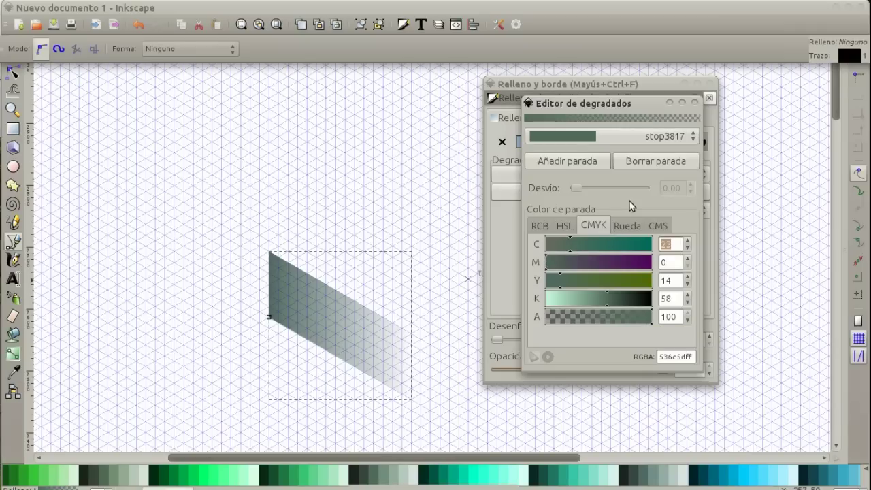
- Make gradient stop stop3819 opacity 100 and lower its K value to about 33
left_click(589, 133)
left_click(584, 150)
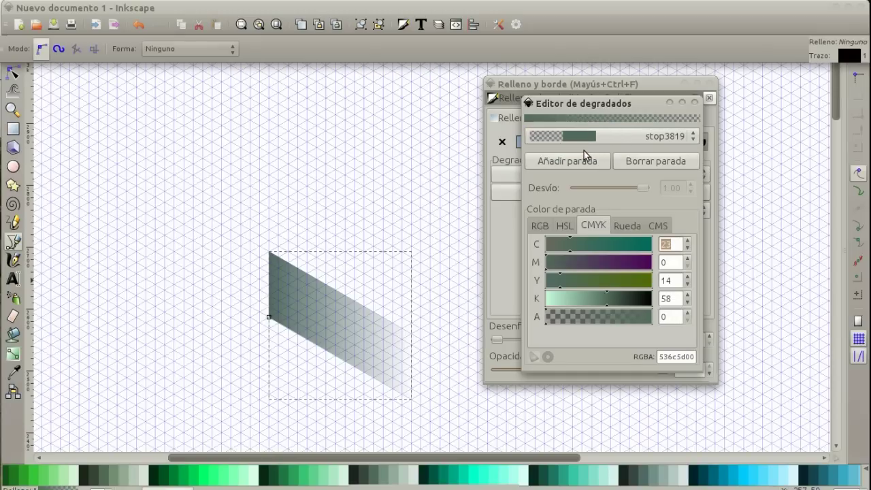
triple_click(667, 316)
type("100")
key("Return")
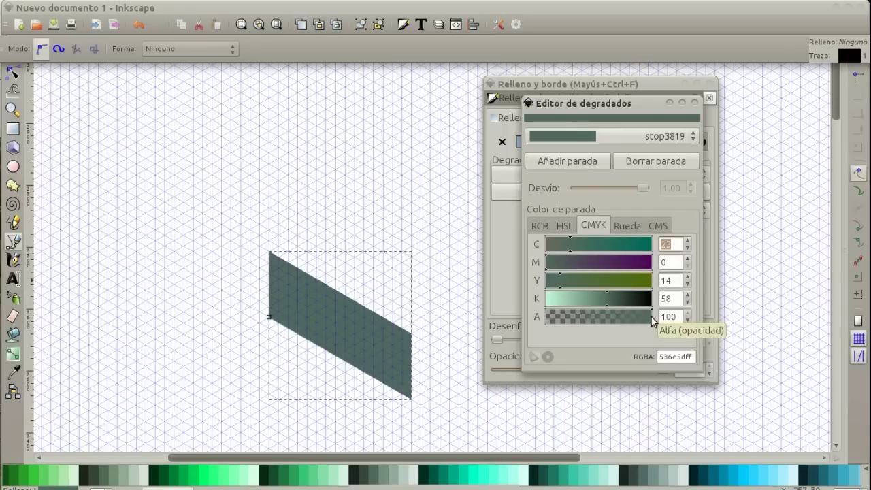
left_click(592, 299)
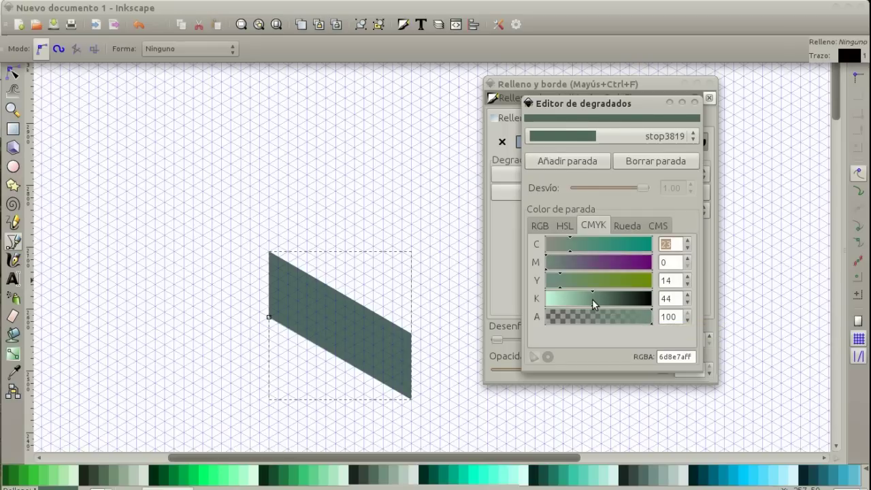
left_click_drag(592, 299, 580, 303)
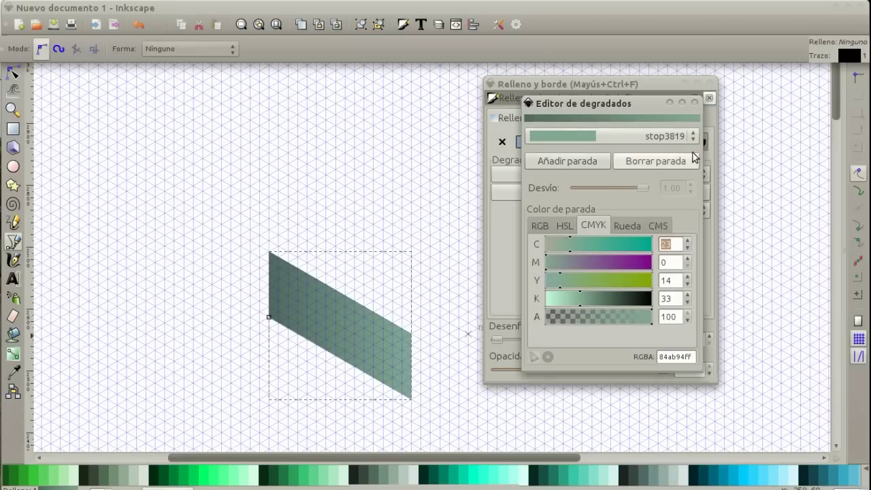
left_click(694, 100)
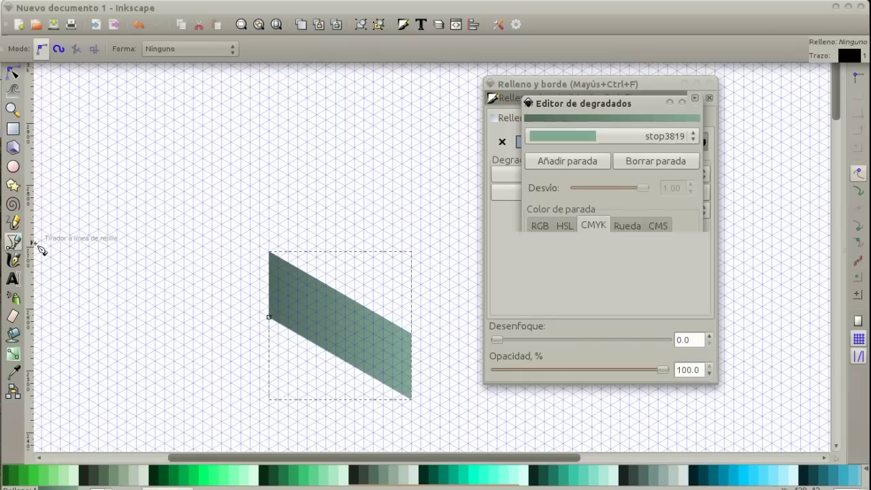
- Draw the thin top-face parallelogram along the panel's upper edge
left_click(269, 252)
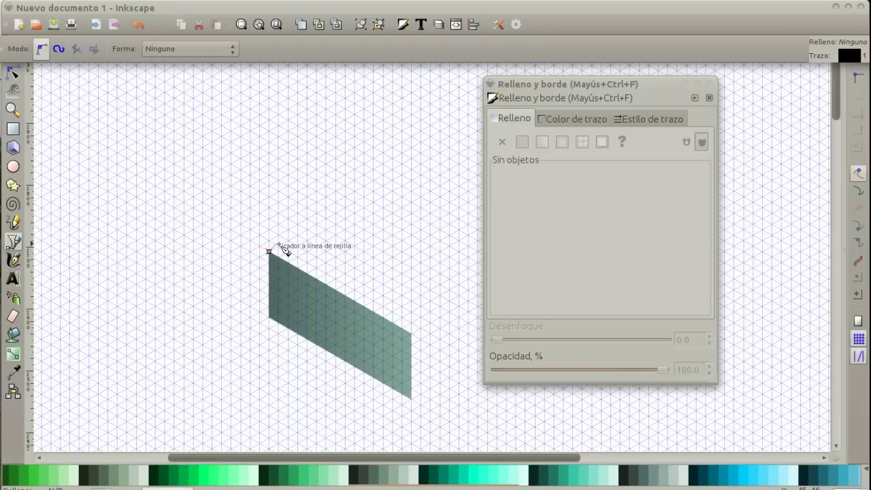
left_click(289, 240)
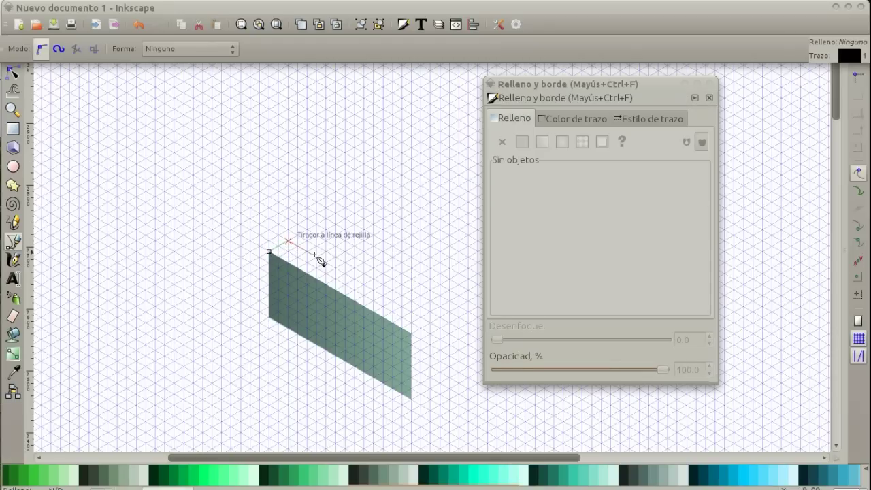
left_click(410, 333)
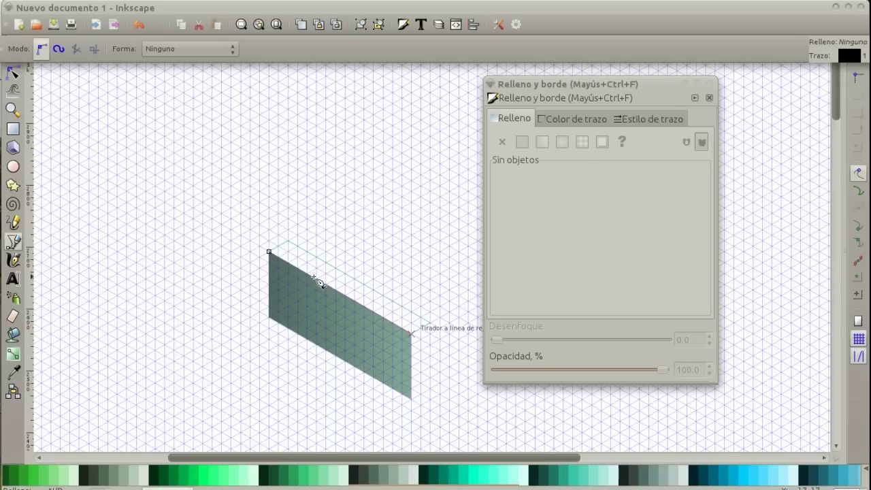
left_click(268, 252)
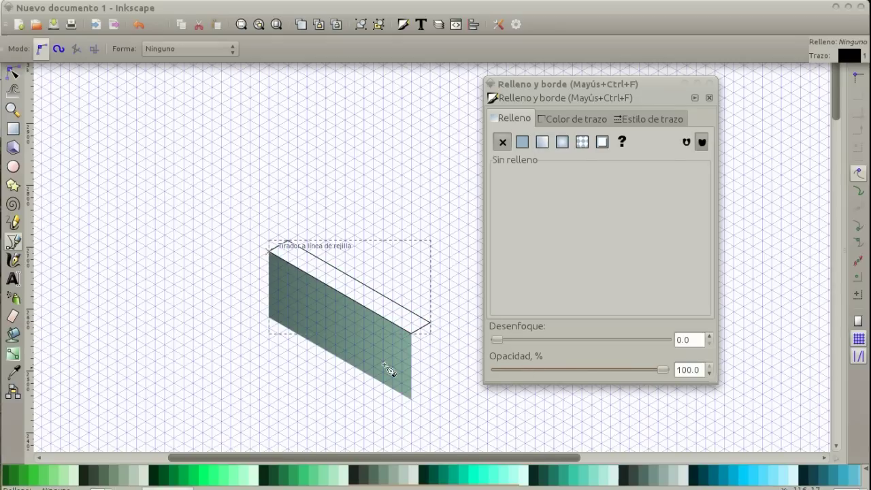
- Give the top face no stroke and the linearGradient3815 fill
left_click(558, 119)
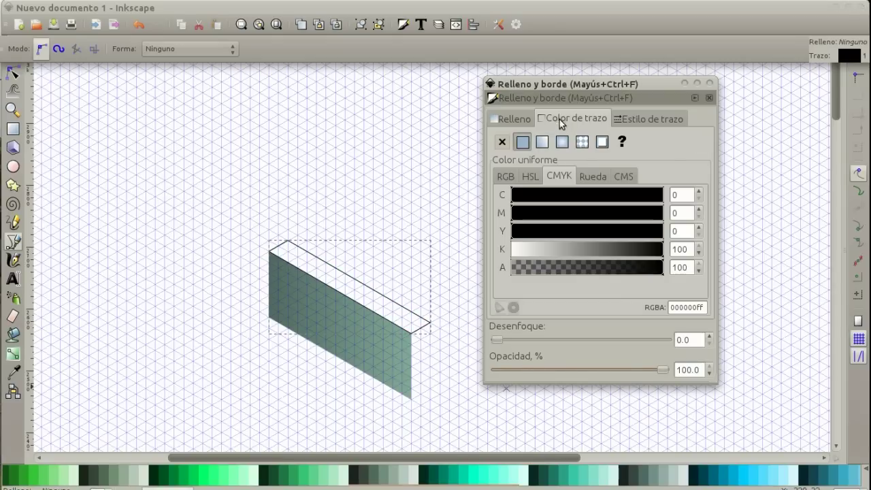
left_click(502, 143)
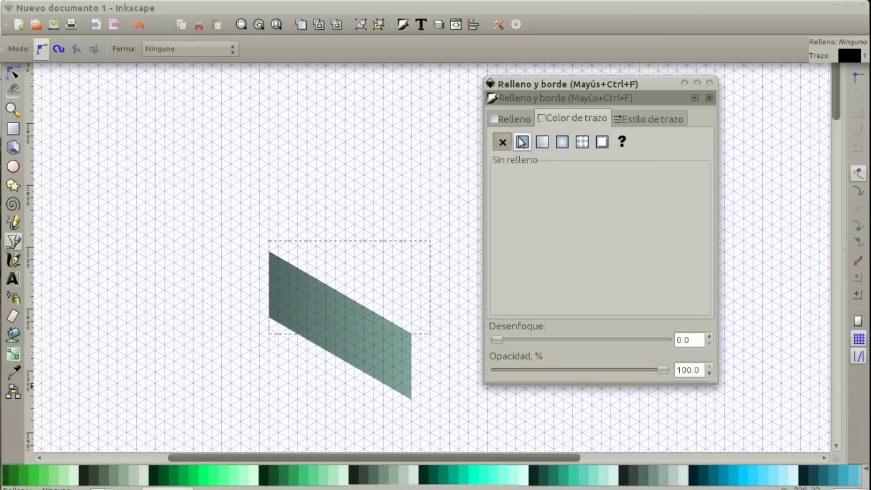
left_click(511, 119)
left_click(544, 143)
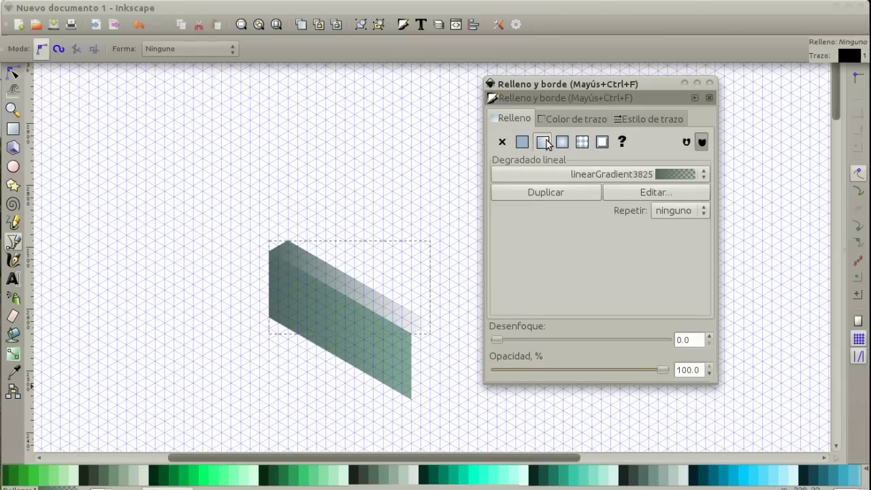
left_click(624, 176)
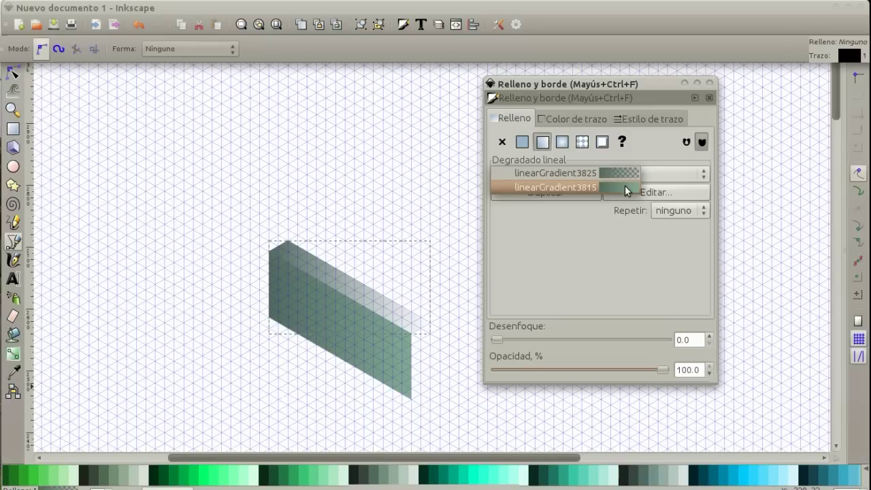
left_click(585, 188)
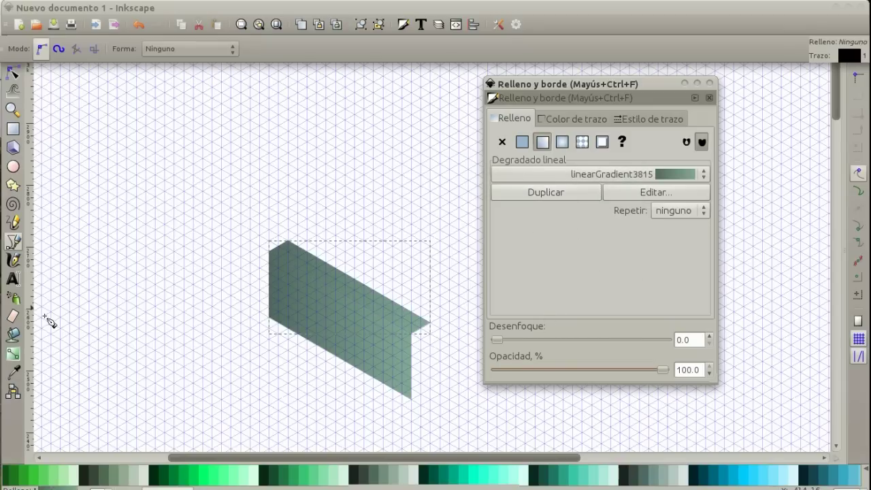
left_click(13, 354)
- Drag the top face's gradient handles so shading runs across the strip, then close Fill and Stroke
mouse_move(269, 288)
left_mouse_down()
mouse_move(306, 274)
mouse_move(297, 256)
left_mouse_up()
left_click_drag(429, 287, 356, 299)
left_click_drag(313, 259, 314, 262)
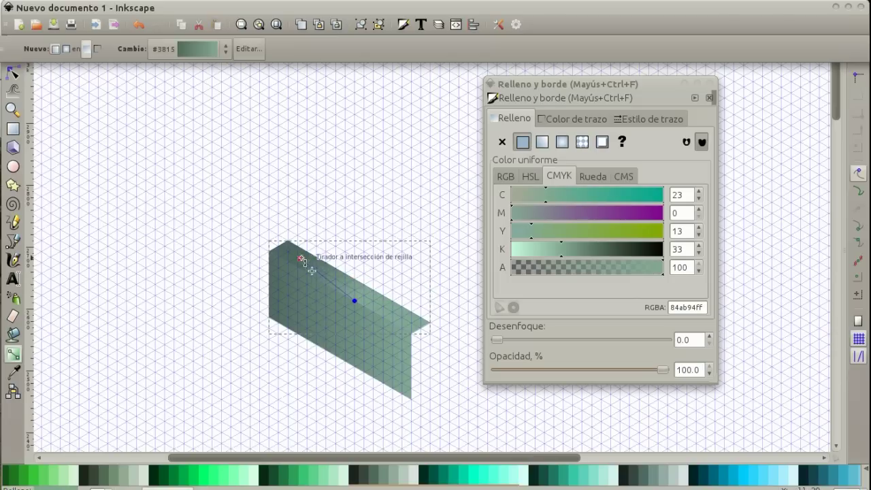
mouse_move(313, 261)
left_mouse_down()
mouse_move(374, 280)
mouse_move(366, 288)
left_mouse_up()
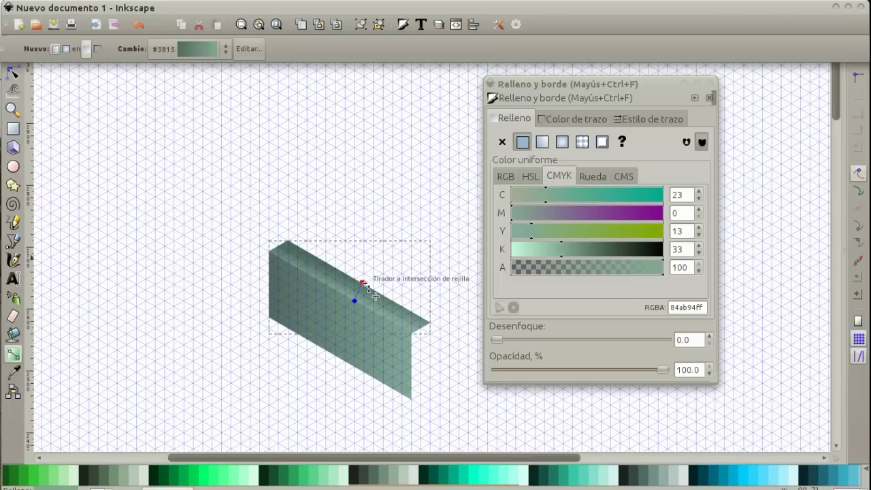
left_click(708, 98)
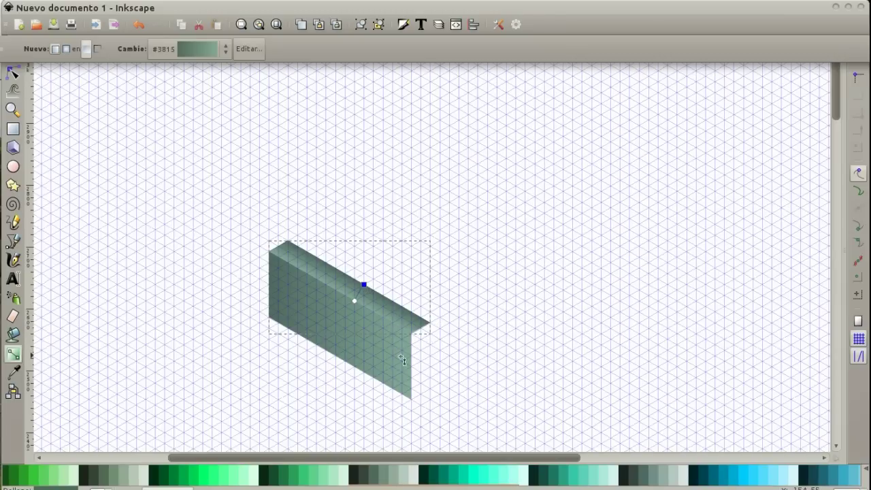
scroll(408, 340, "down", 4)
scroll(391, 228, "right", 1)
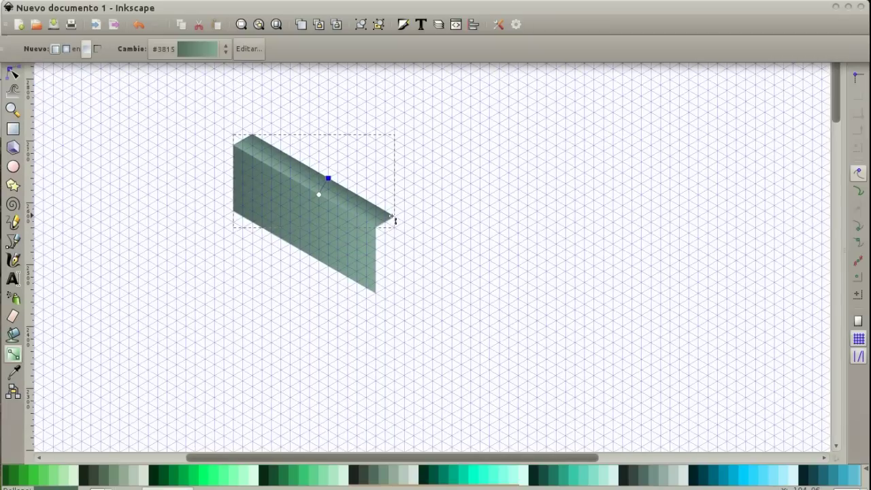
key("Escape")
left_click(13, 241)
- Draw the narrow right end face of the panel on the grid
left_click(393, 216)
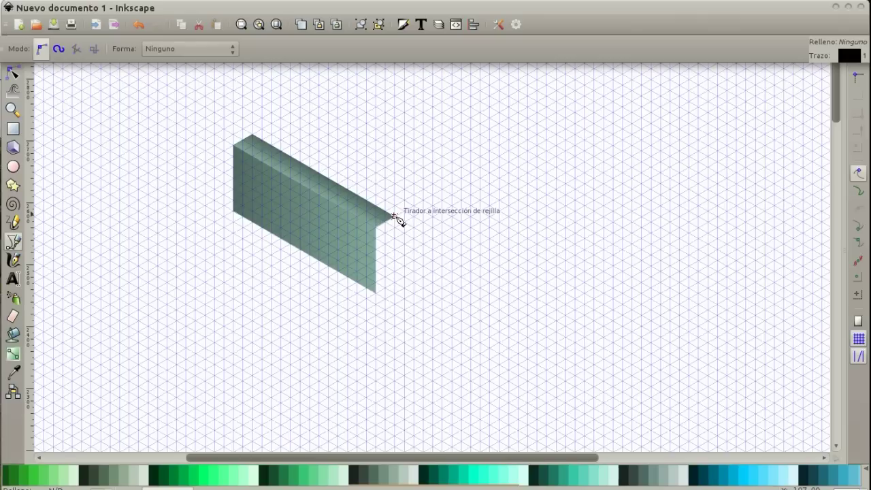
left_click(395, 283)
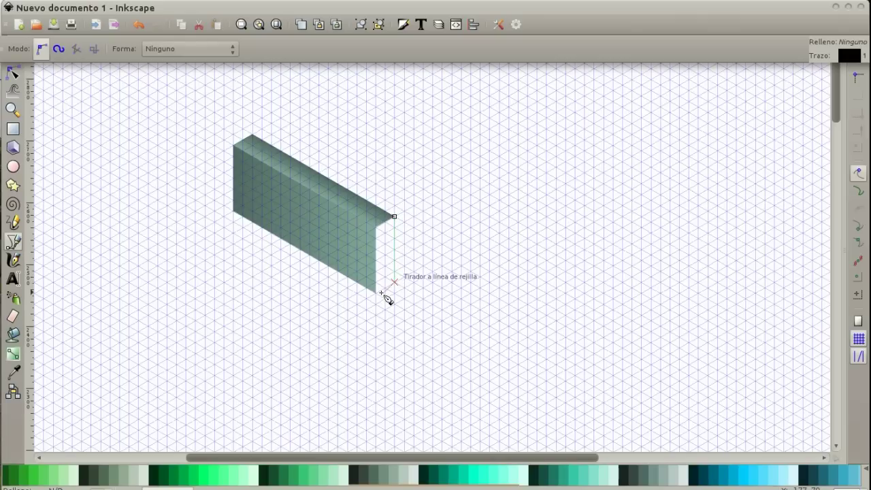
left_click(377, 249)
left_click(397, 221)
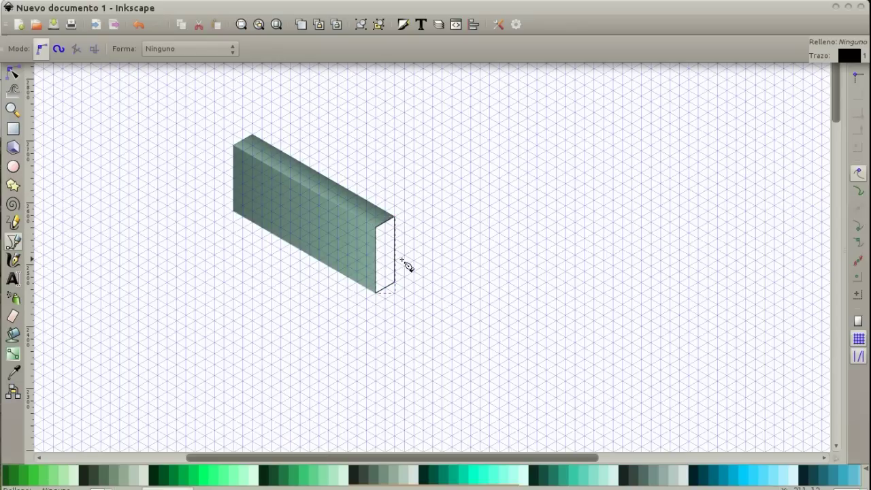
- Give the end face no stroke and the linearGradient3815 fill, then close Fill and Stroke
key("ctrl+shift+f")
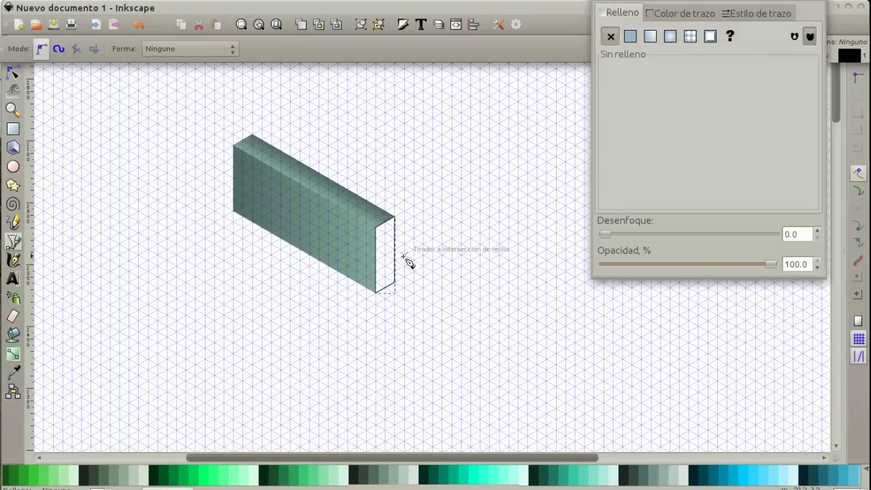
left_click(663, 15)
left_click(609, 36)
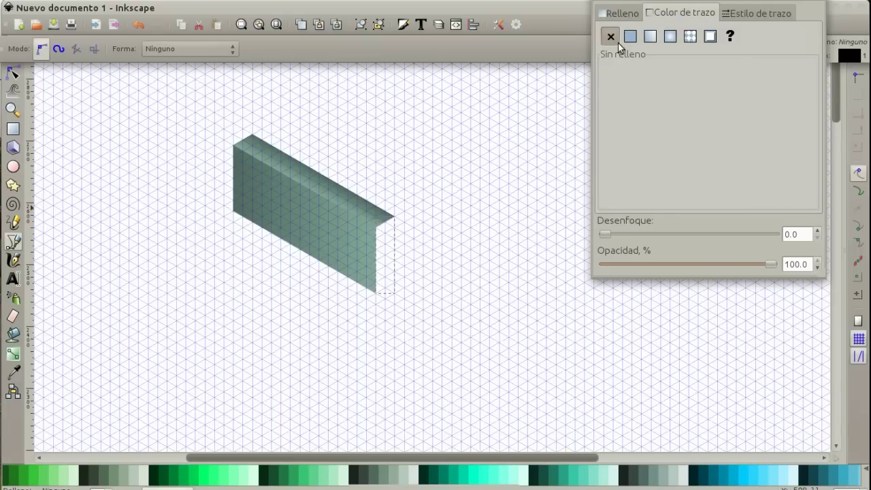
left_click(621, 13)
left_click(650, 37)
left_click(660, 66)
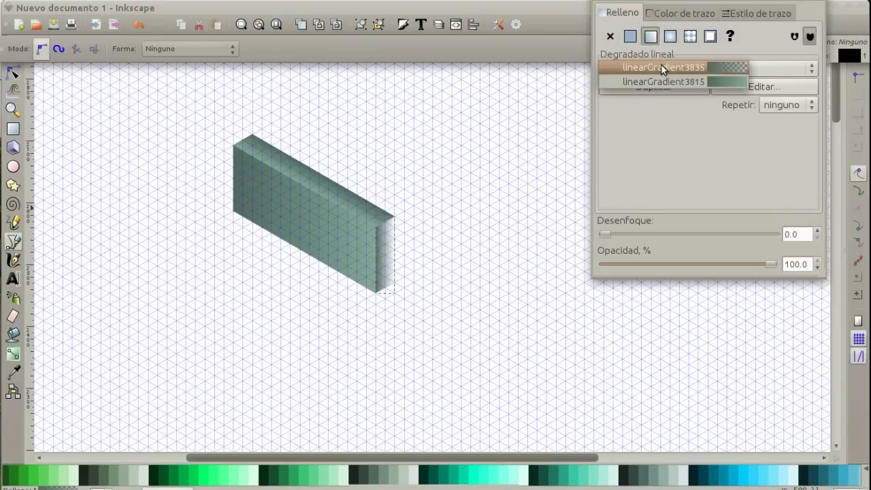
left_click(660, 82)
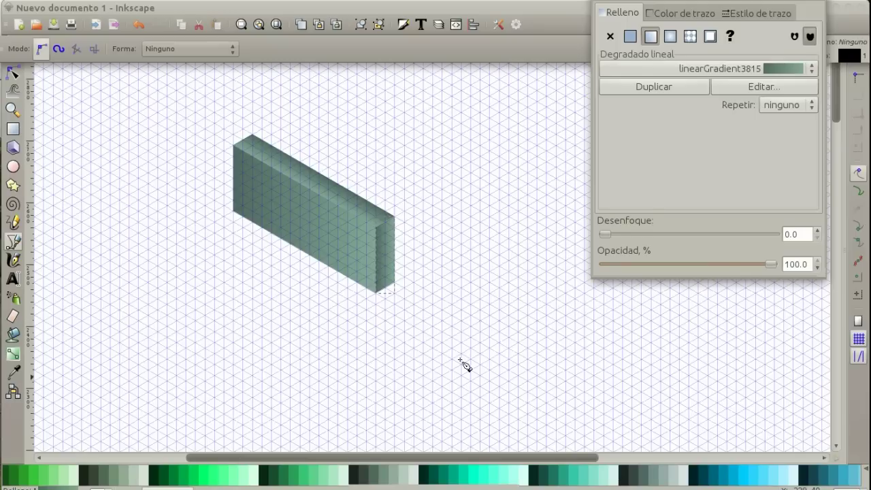
left_click(820, 2)
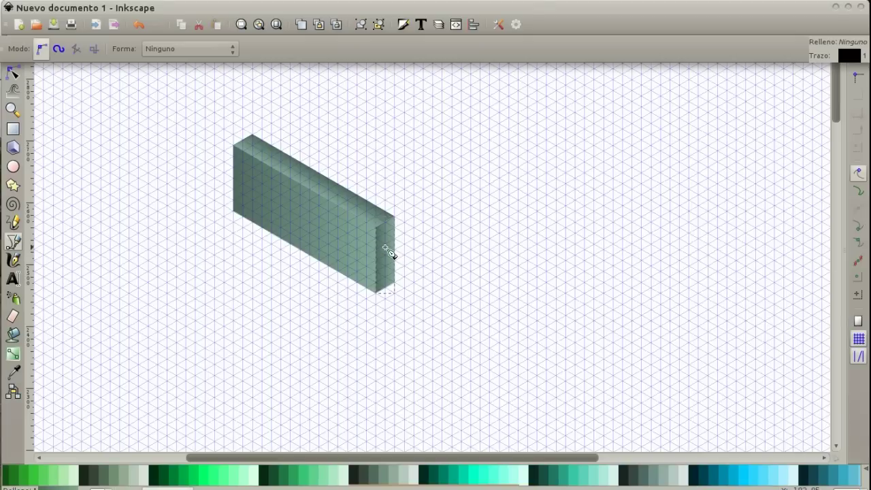
- Zoom and pan to the box's right end face and clear the selection
scroll(388, 251, "up", 5)
scroll(388, 250, "down", 1)
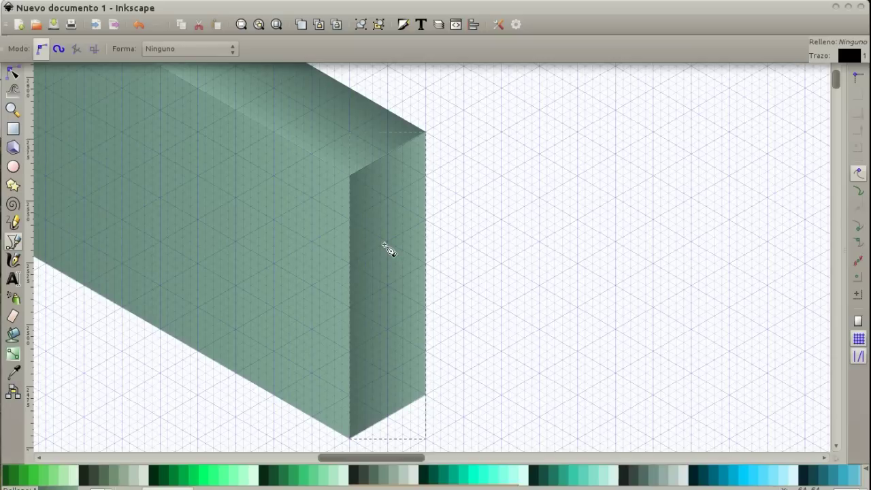
left_click_drag(385, 246, 355, 228)
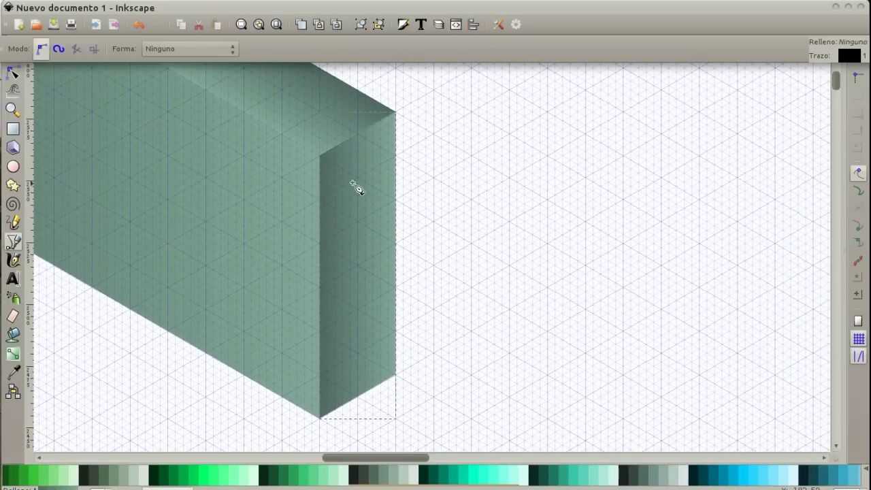
scroll(354, 184, "up", 4)
scroll(354, 184, "up", 2)
scroll(354, 184, "down", 4)
scroll(354, 184, "down", 6)
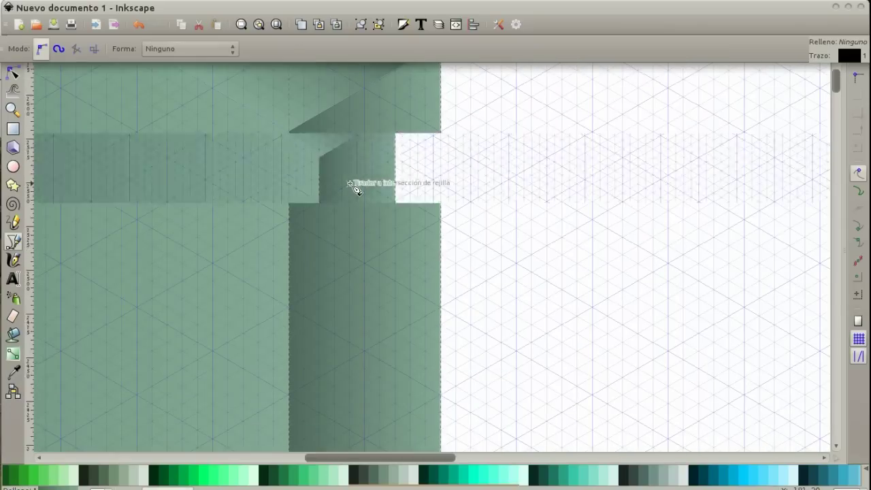
scroll(366, 188, "up", 2)
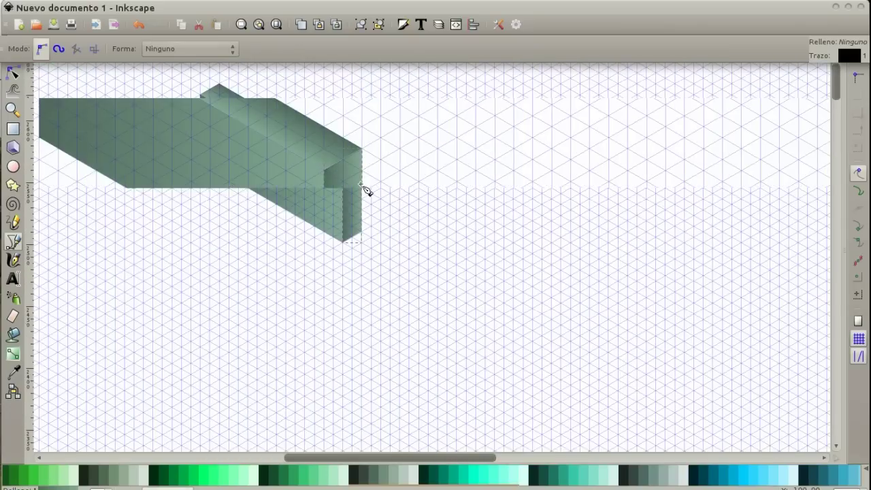
scroll(365, 188, "up", 2)
scroll(312, 188, "up", 2)
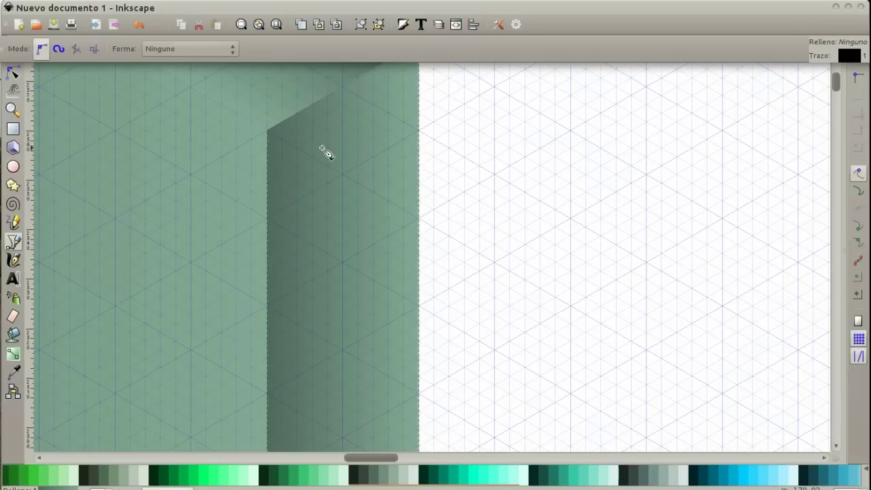
key("Escape")
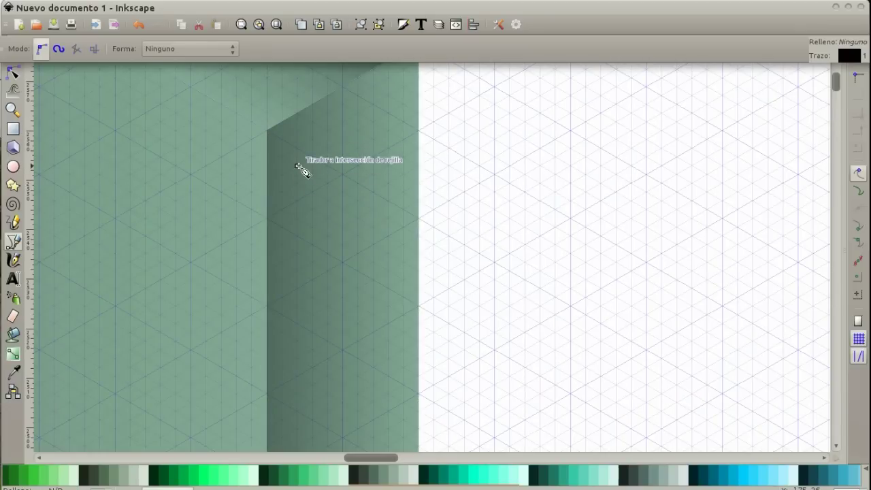
- Begin a path on the end face, then cancel the unfinished segment
left_click(297, 165)
left_click(389, 114)
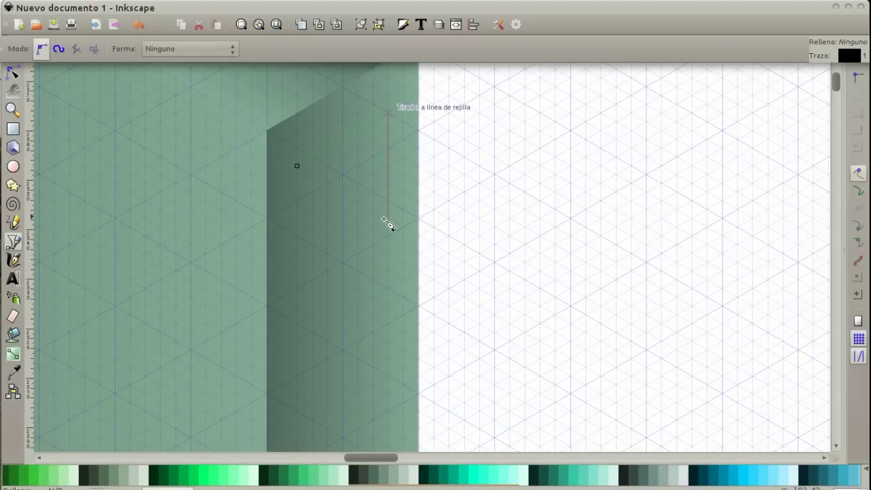
scroll(383, 272, "down", 3)
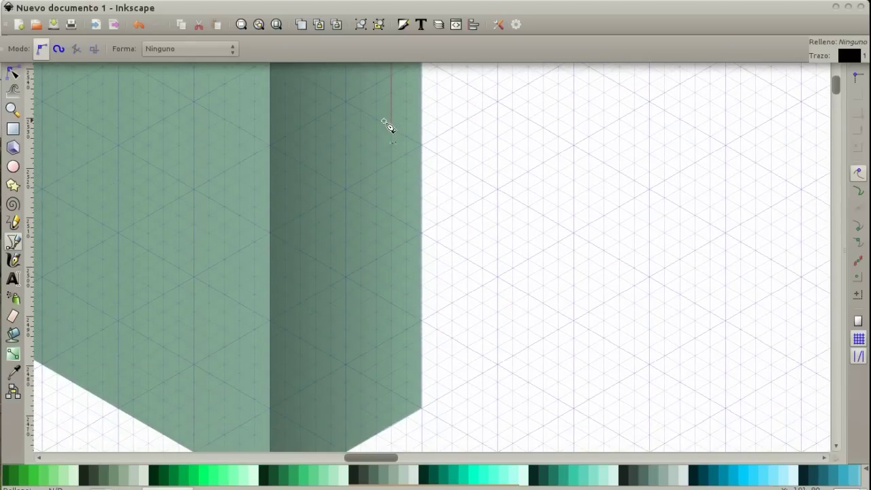
scroll(391, 204, "up", 5)
scroll(395, 306, "down", 5)
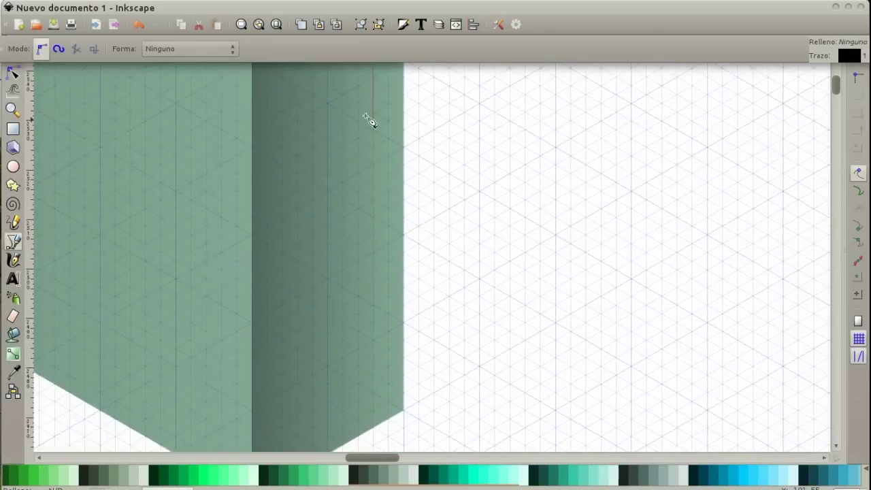
scroll(364, 139, "down", 2)
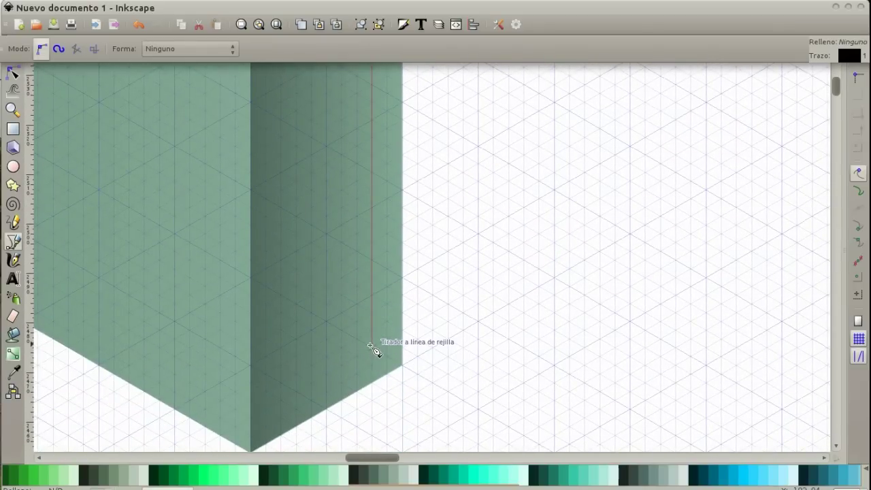
key("Escape")
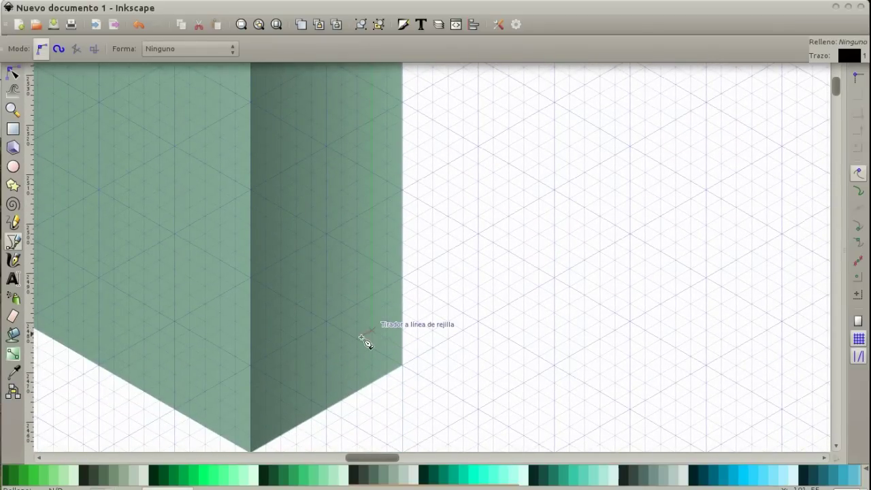
scroll(292, 252, "up", 5)
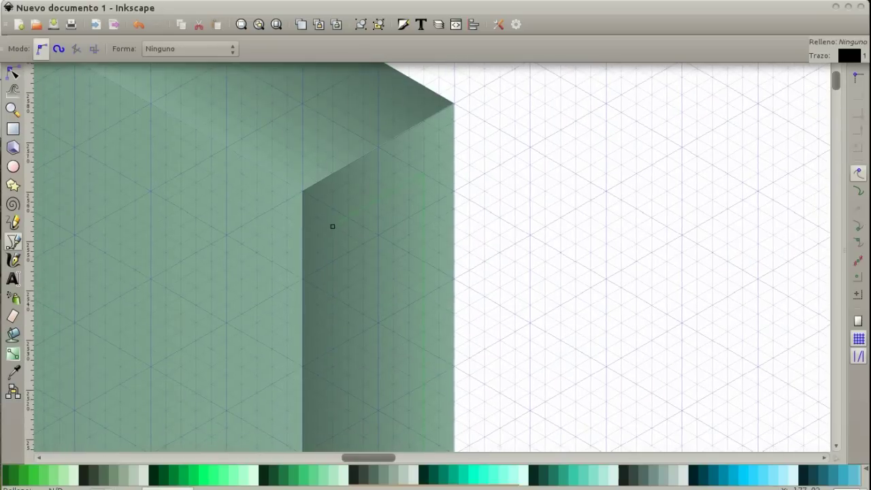
scroll(329, 255, "down", 10)
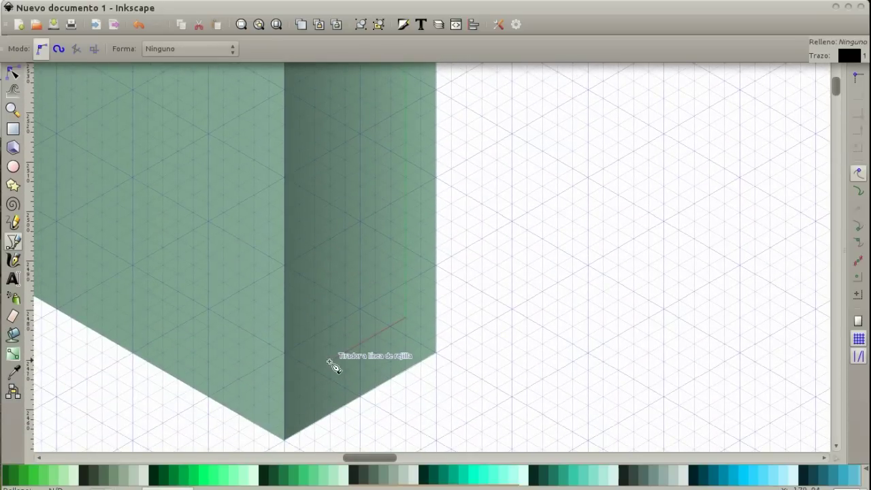
- Draw the tall inset parallelogram outline for the connector opening on the dark end face
left_click(317, 373)
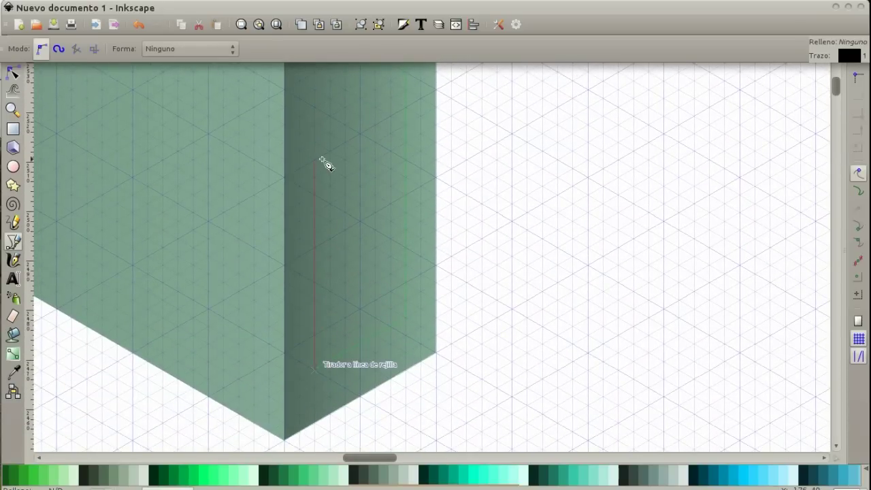
scroll(327, 163, "up", 10)
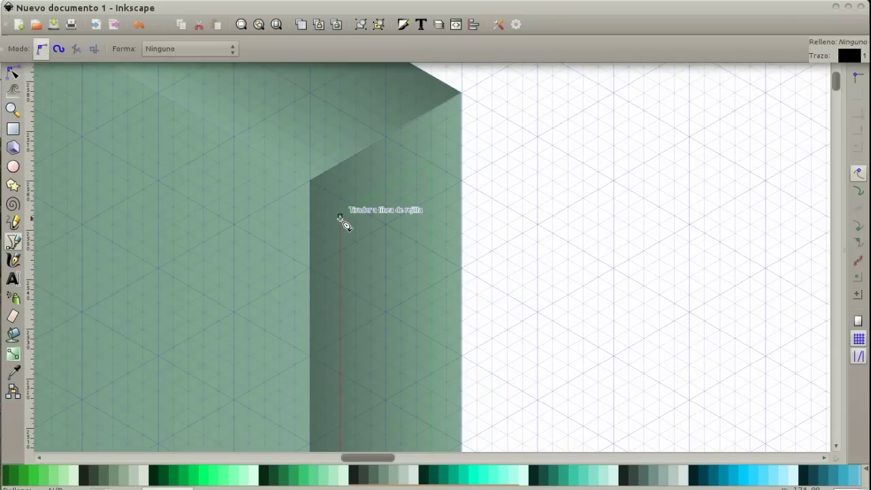
left_click(340, 218)
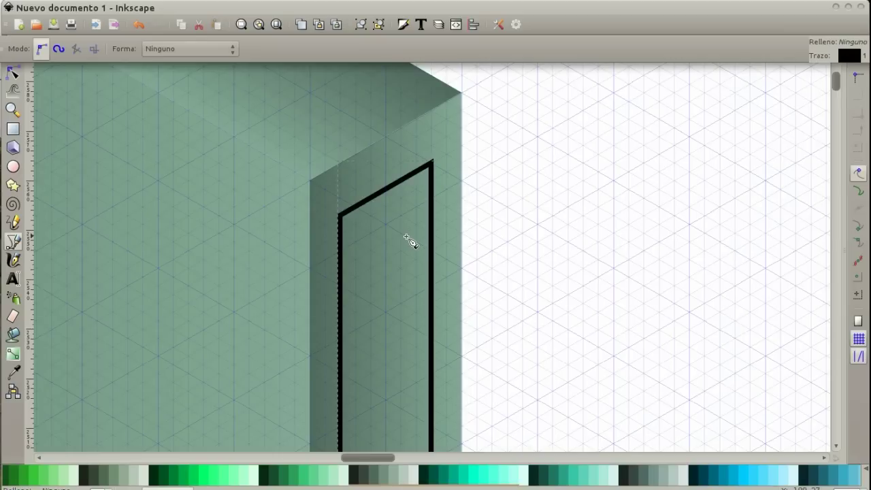
scroll(409, 240, "down", 3, "ctrl")
scroll(405, 204, "down", 3)
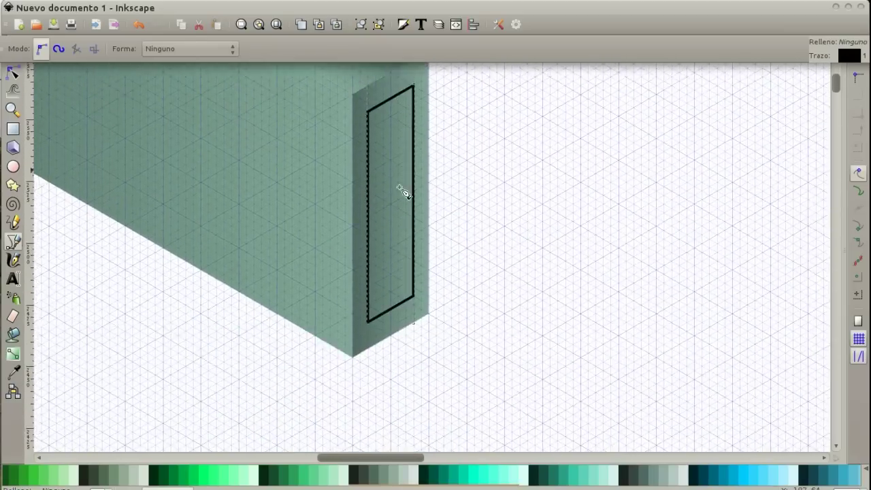
scroll(435, 157, "up", 3)
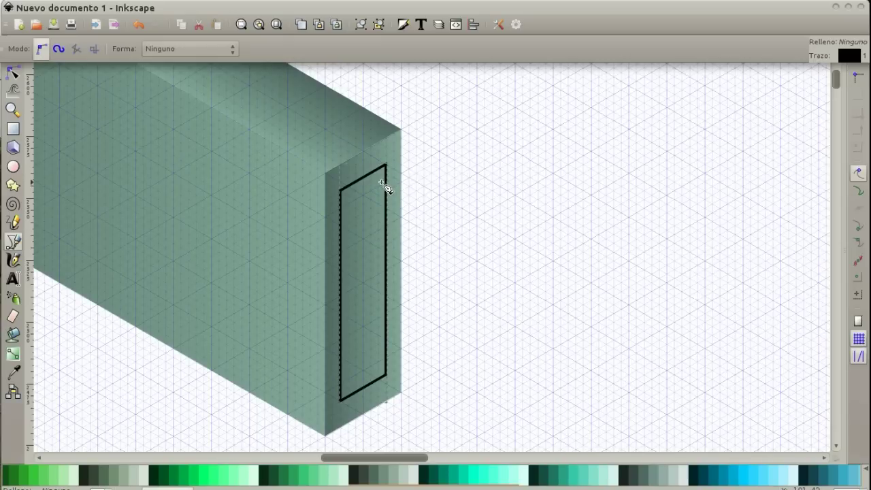
scroll(392, 168, "up", 4, "ctrl")
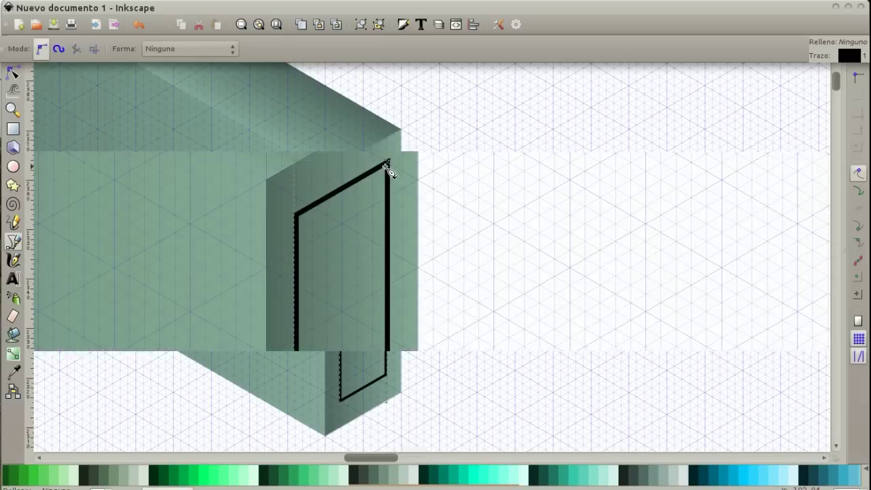
key("Escape")
left_click(411, 168)
scroll(411, 168, "down", 2, "ctrl")
scroll(428, 178, "down", 2, "ctrl")
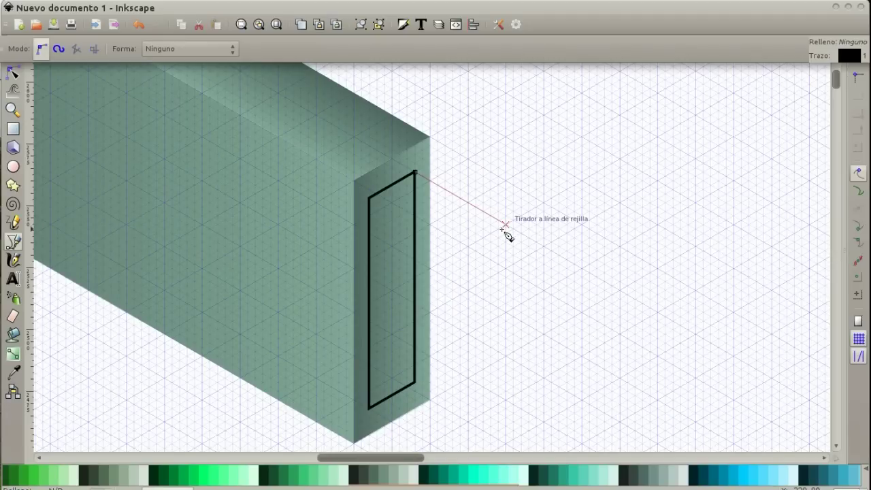
key("Escape")
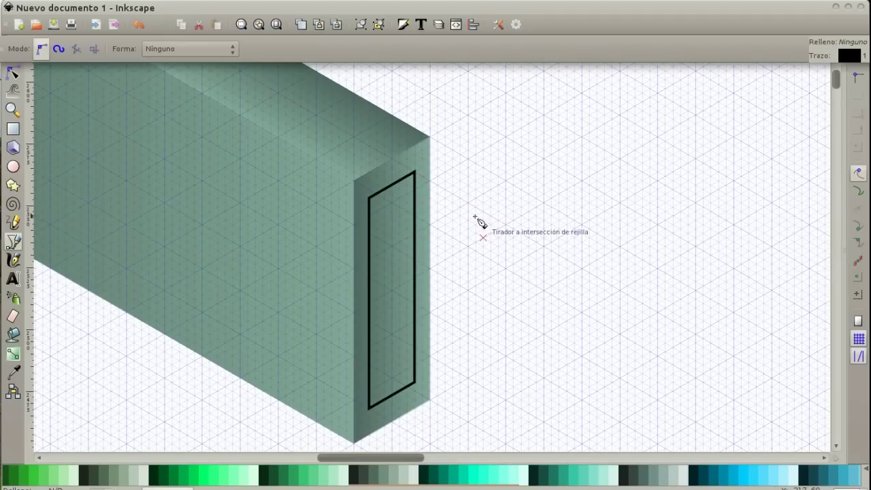
scroll(475, 218, "down", 2)
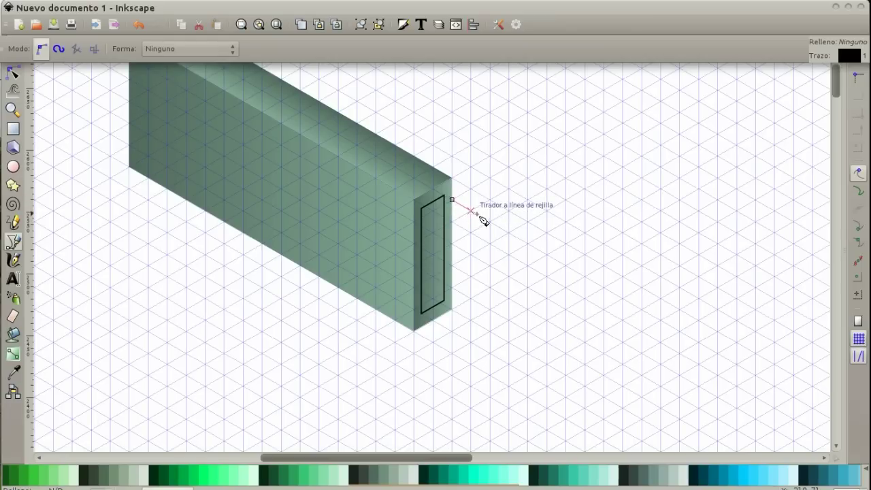
key("Escape")
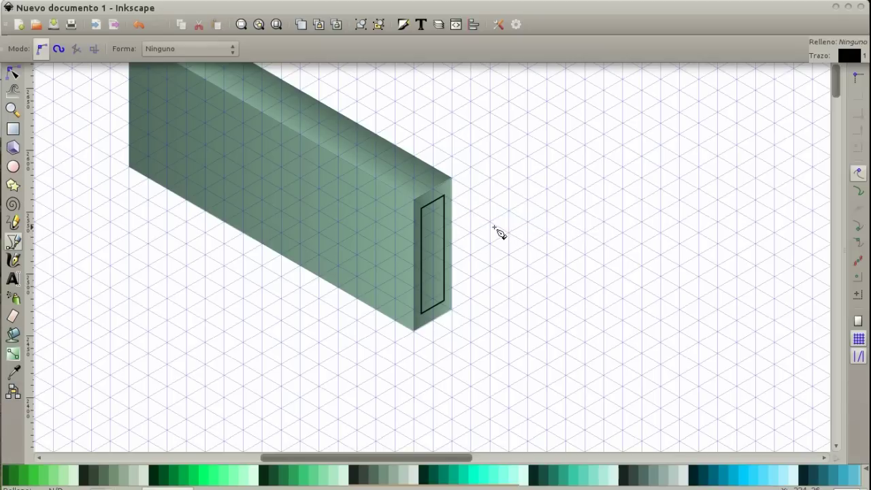
scroll(476, 232, "up", 2, "ctrl")
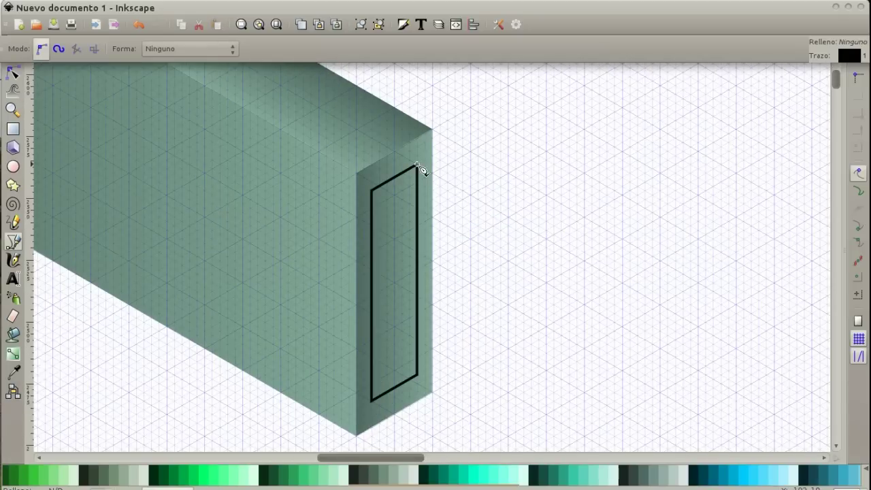
scroll(418, 167, "up", 2, "ctrl")
scroll(417, 168, "up", 2, "ctrl")
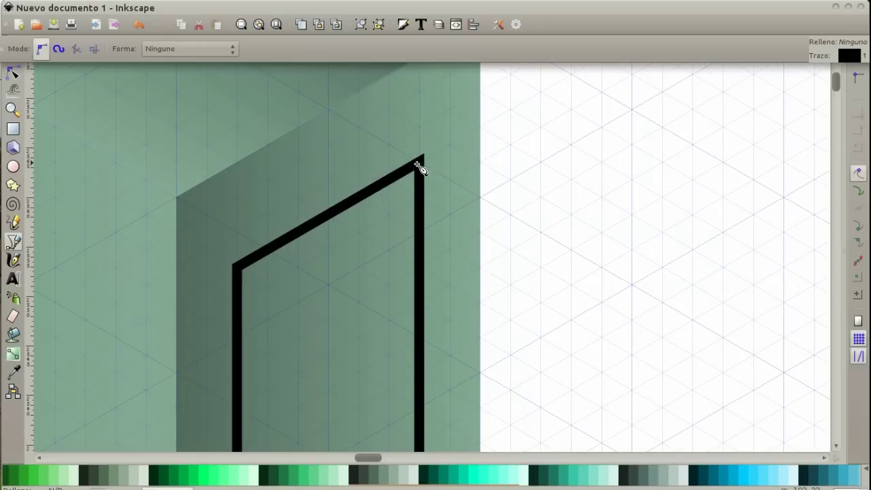
scroll(388, 184, "down", 2, "ctrl")
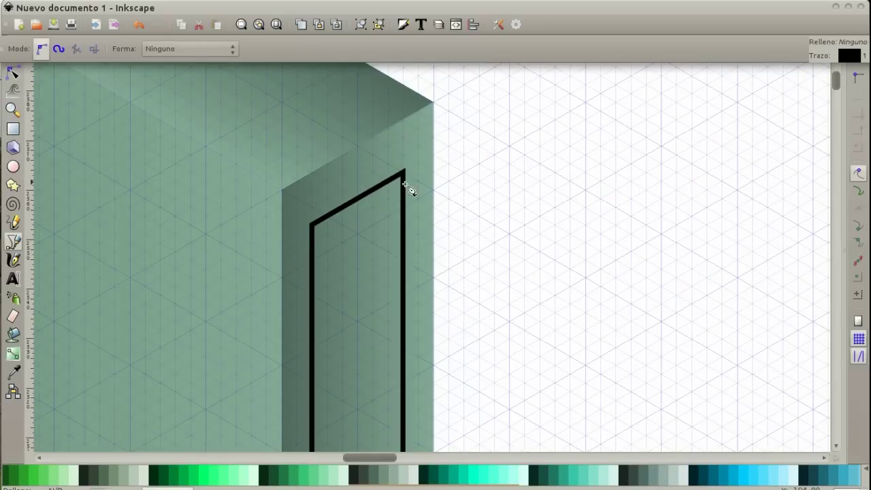
scroll(306, 204, "up", 6, "ctrl")
scroll(306, 204, "down", 4, "ctrl")
scroll(552, 187, "down", 2, "ctrl")
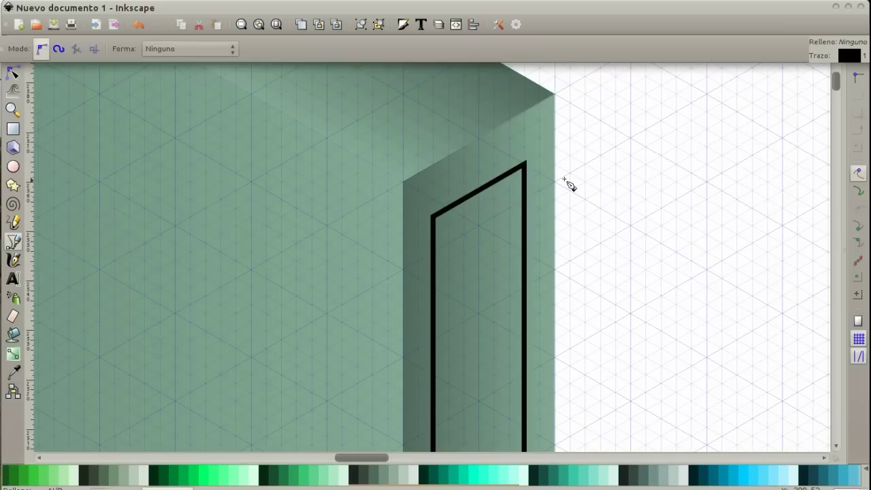
scroll(584, 207, "right", 3)
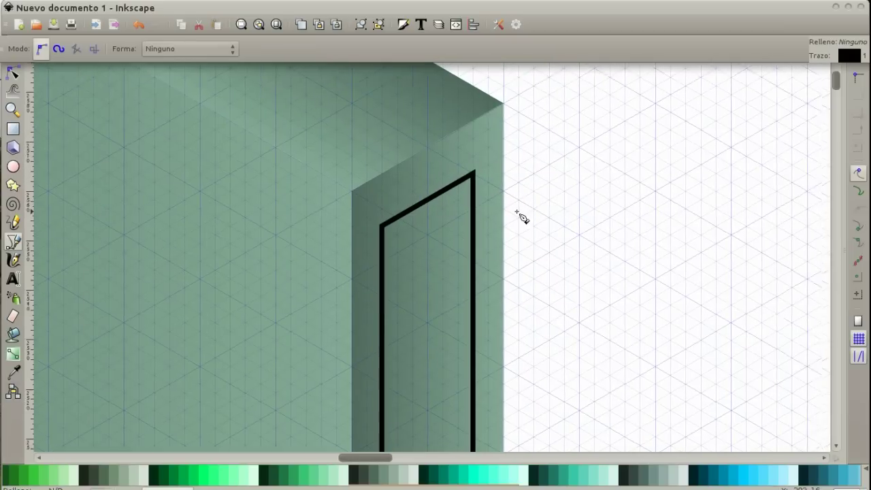
scroll(521, 214, "up", 1)
- Draw a closed parallelogram projecting right from the opening's top-right corner, with a vertical outer edge
left_click(431, 182)
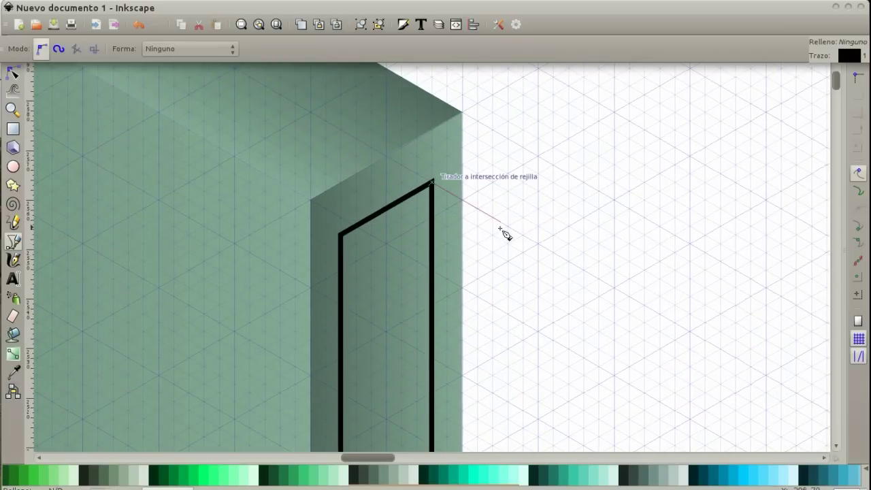
left_click(691, 332)
left_click_drag(691, 331, 660, 90)
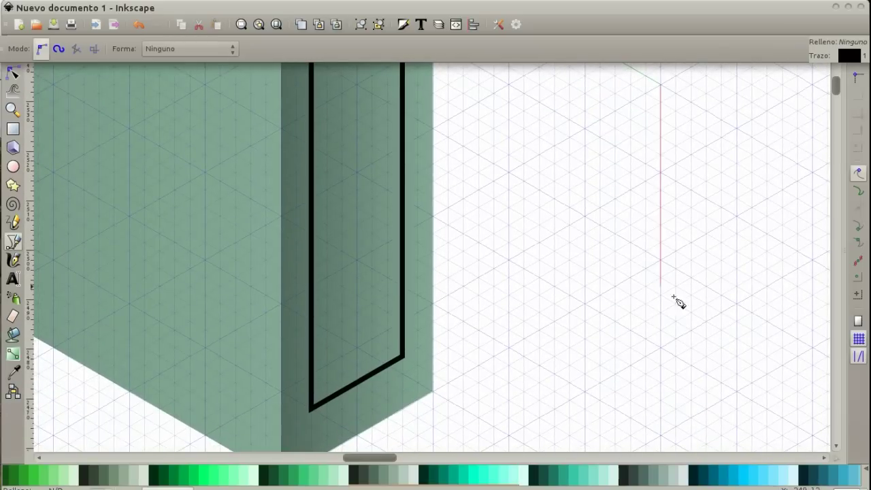
scroll(672, 417, "down", 2)
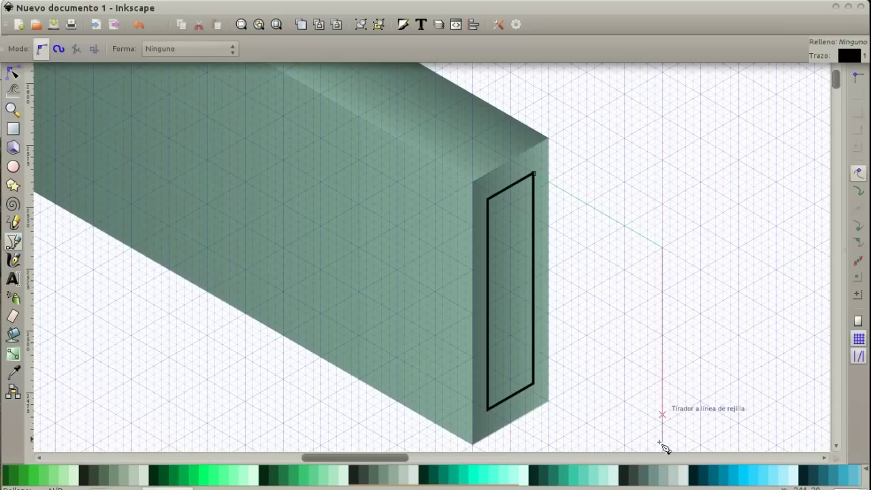
scroll(665, 428, "down", 2)
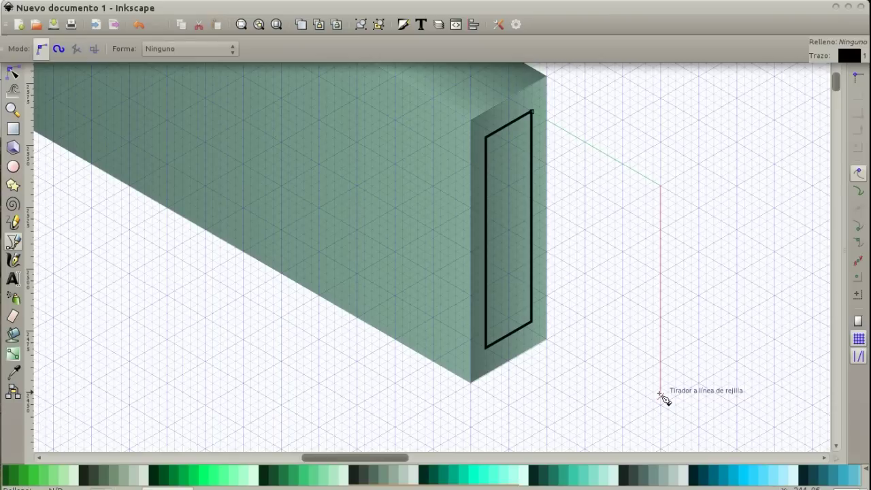
left_click(660, 396)
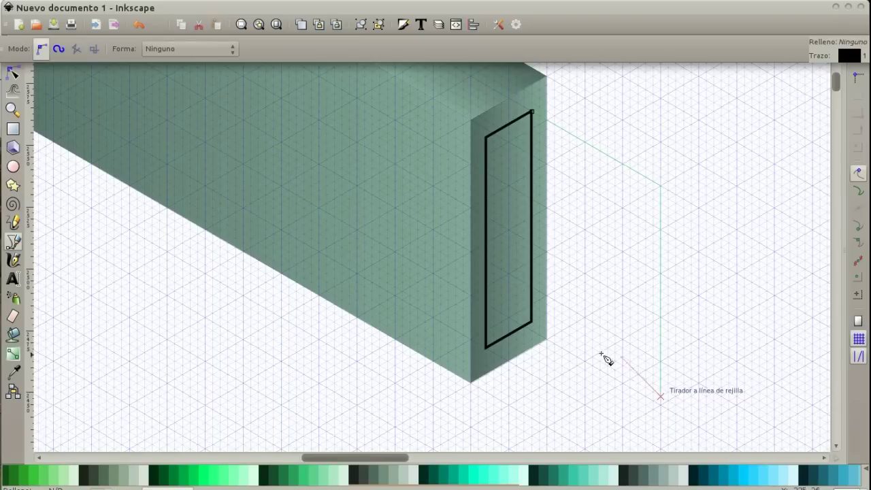
left_click(530, 319)
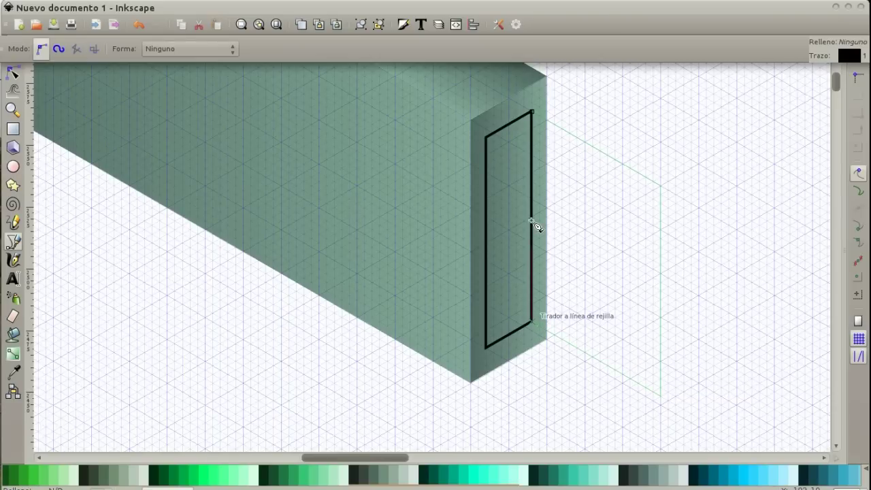
left_click(531, 113)
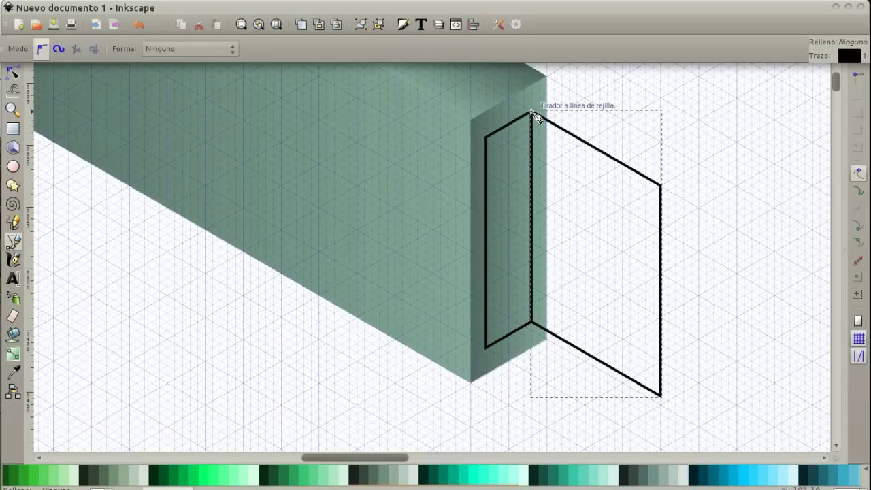
- Deselect it and draw the connector's top-face edge from the outer corner
left_click(487, 139)
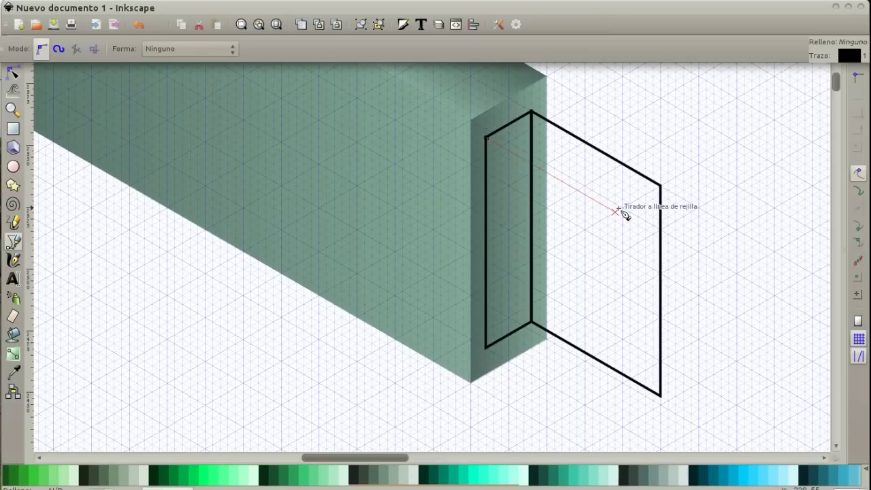
left_click(660, 185)
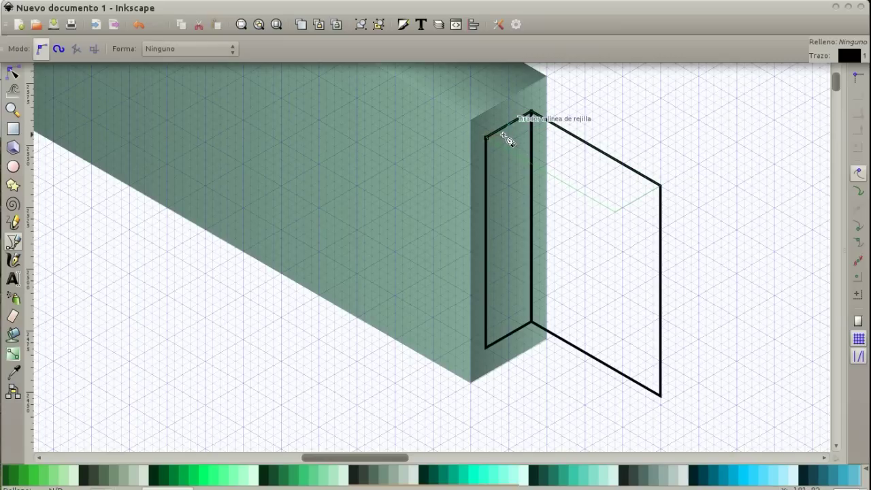
key("Return")
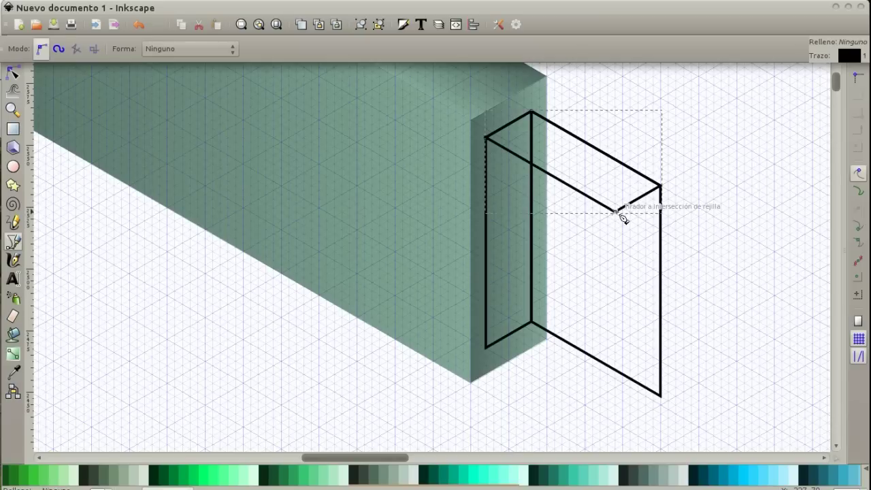
- Trace the connector's narrow end face as a closed four-corner shape
scroll(619, 238, "up", 3)
scroll(618, 237, "down", 2)
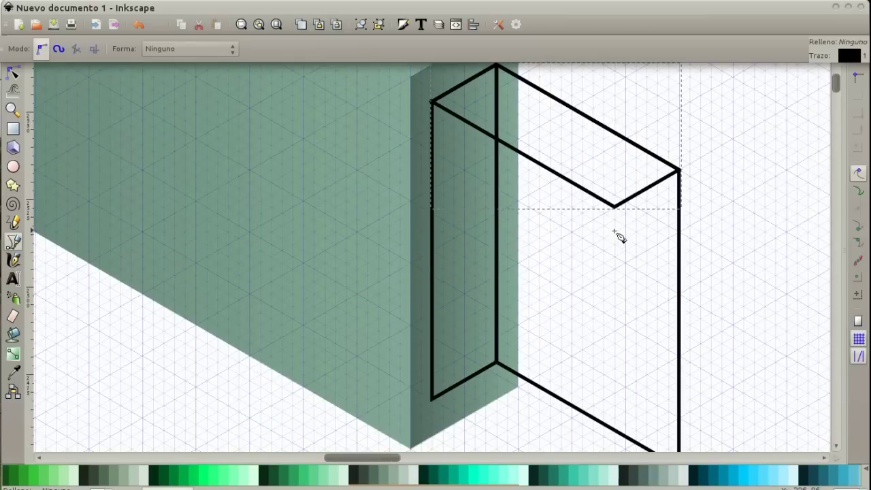
scroll(618, 237, "down", 3)
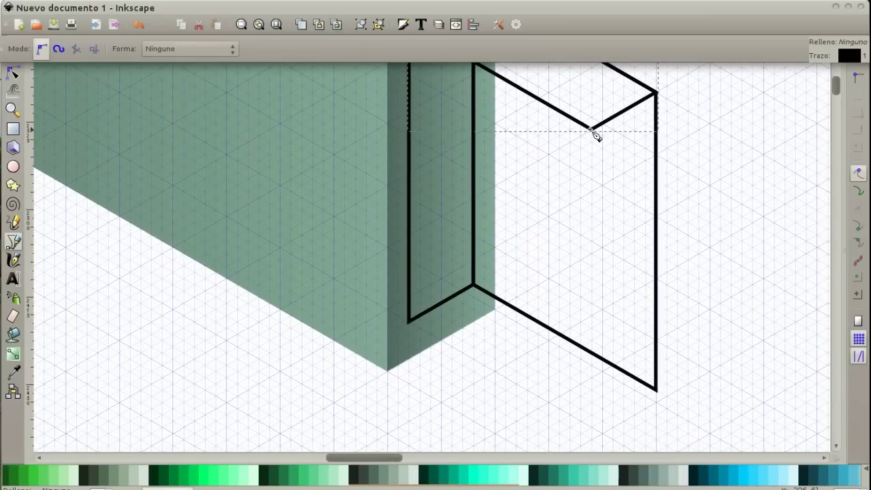
left_click(591, 130)
left_click(611, 431)
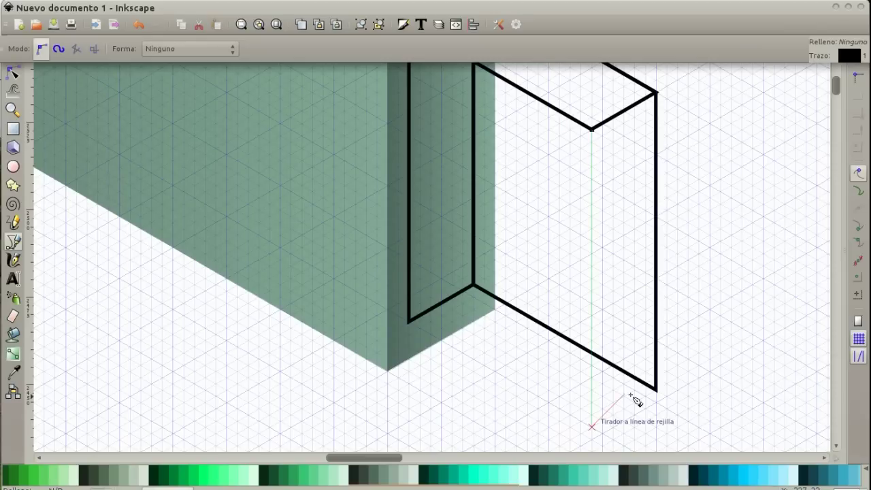
left_click(655, 389)
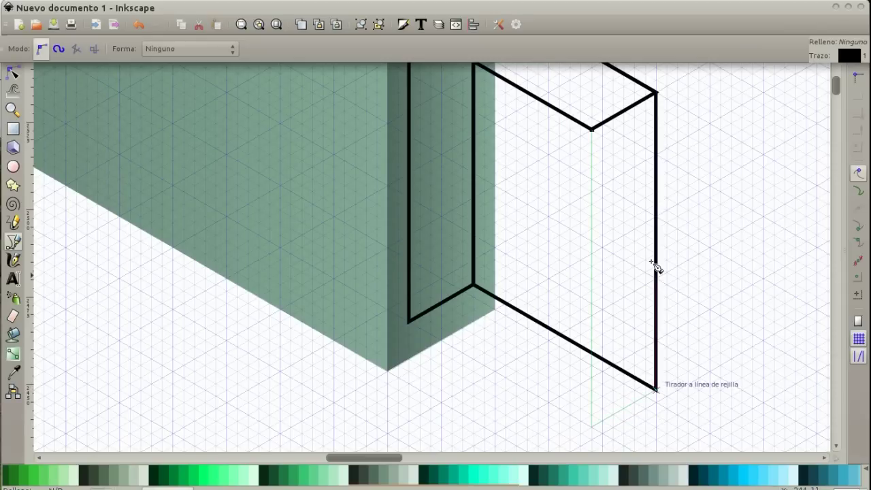
left_click(647, 103)
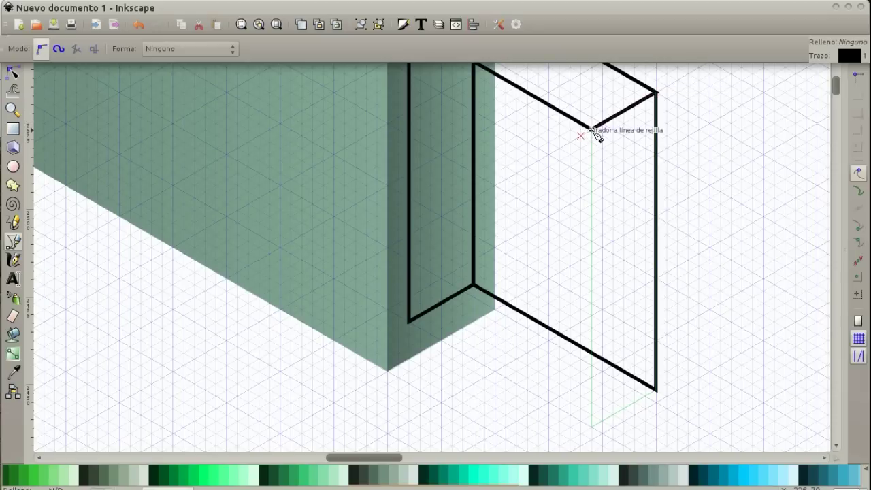
left_click(591, 129)
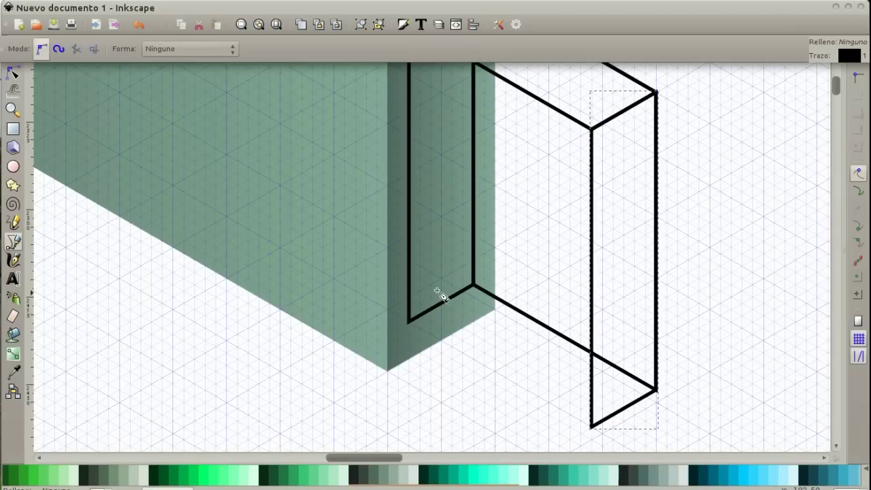
- Trace the connector's large side face as a second closed shape on the grid
scroll(439, 293, "up", 1)
scroll(440, 293, "left", 1)
scroll(457, 245, "down", 2)
scroll(458, 231, "down", 1, "ctrl")
scroll(458, 225, "up", 1, "ctrl")
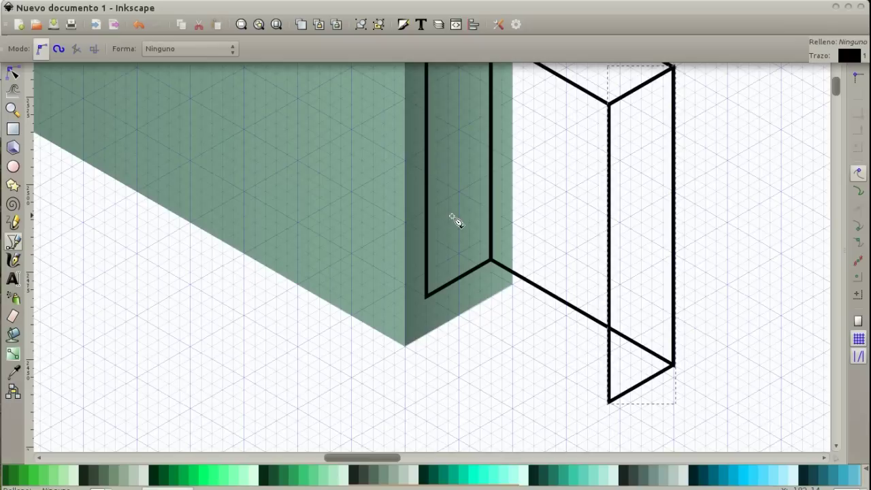
scroll(453, 252, "up", 3)
scroll(453, 252, "right", 2)
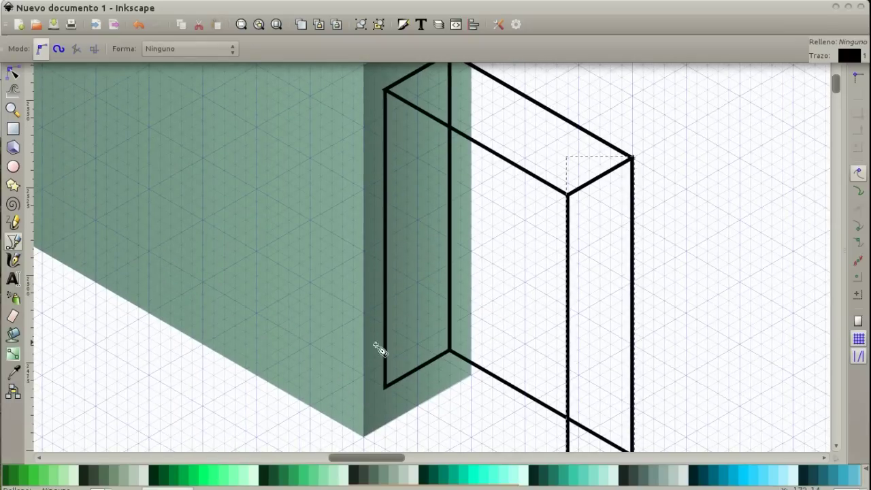
scroll(455, 365, "down", 2)
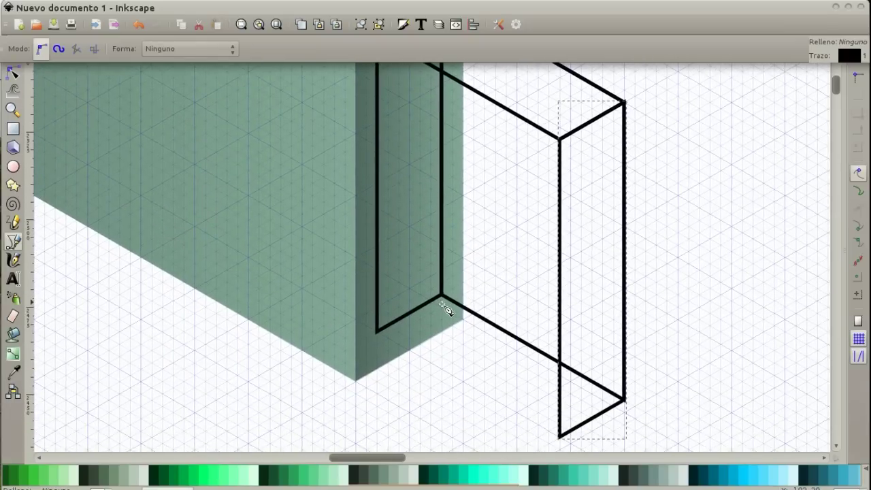
left_click(375, 332)
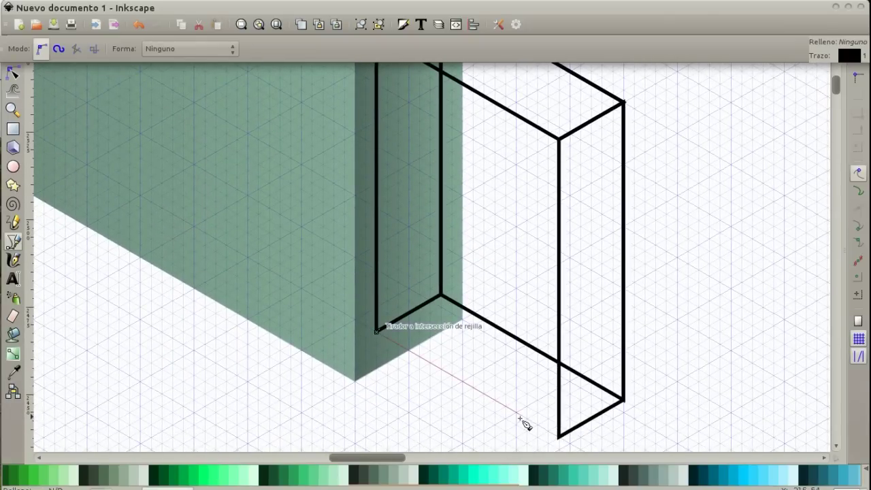
left_click(558, 436)
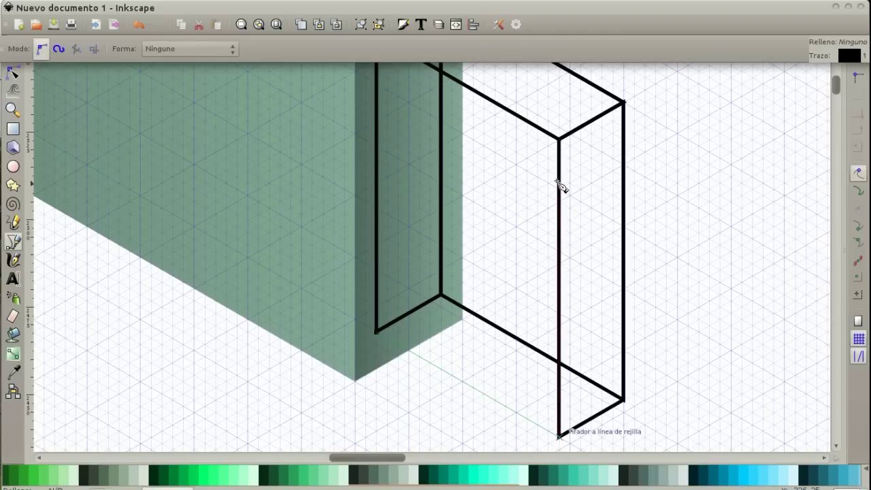
left_click(557, 140)
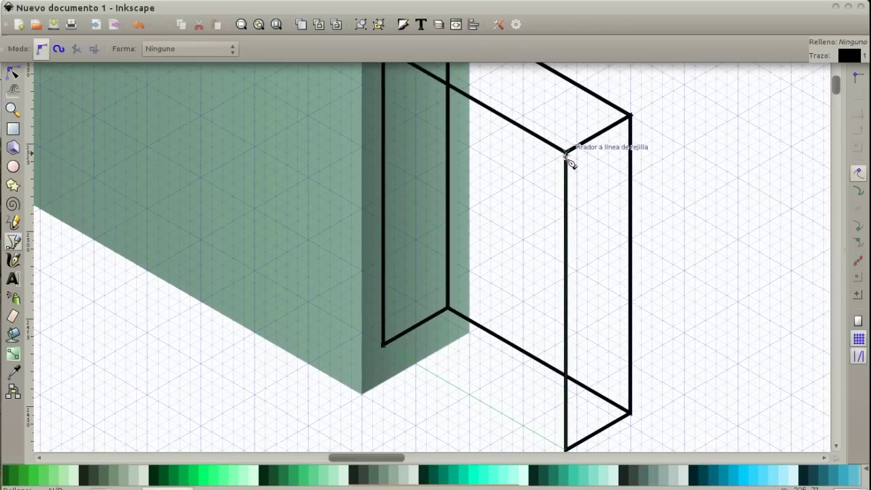
left_click_drag(570, 163, 622, 247)
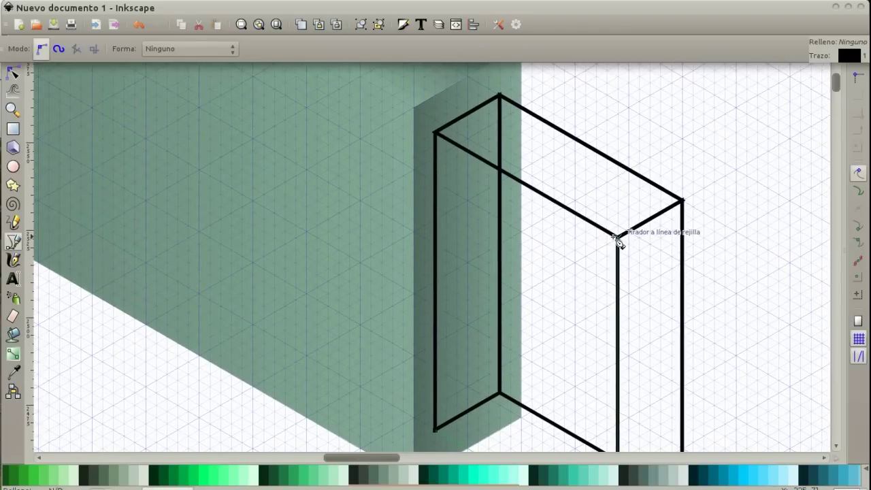
left_click(436, 132)
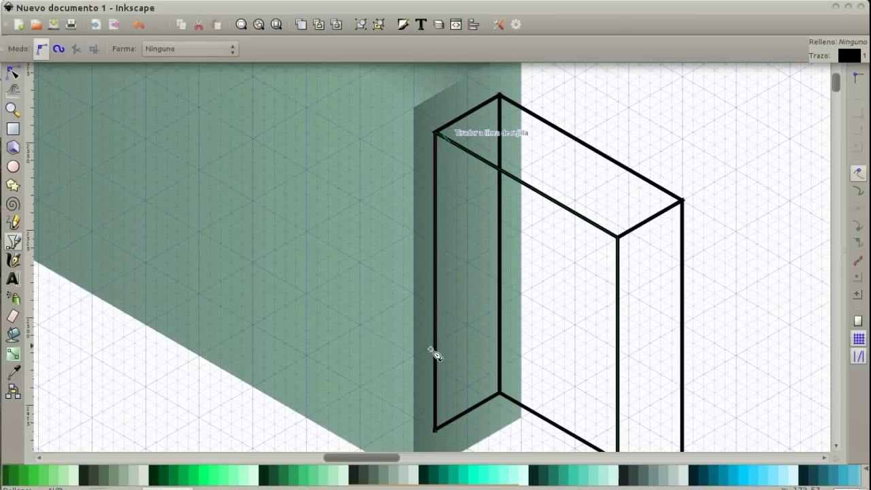
double_click(437, 429)
- Give the side face a linear gradient fill and open it in the gradient editor
scroll(476, 237, "down", 4)
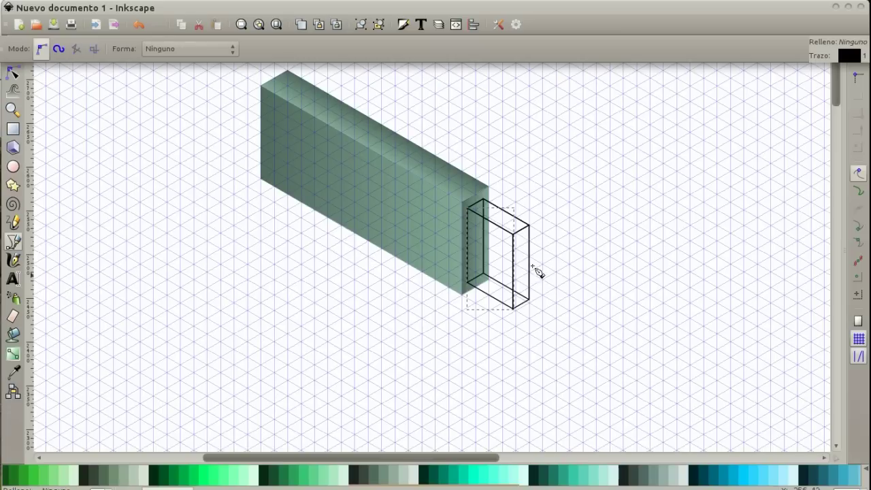
scroll(521, 257, "up", 4)
scroll(518, 260, "down", 2)
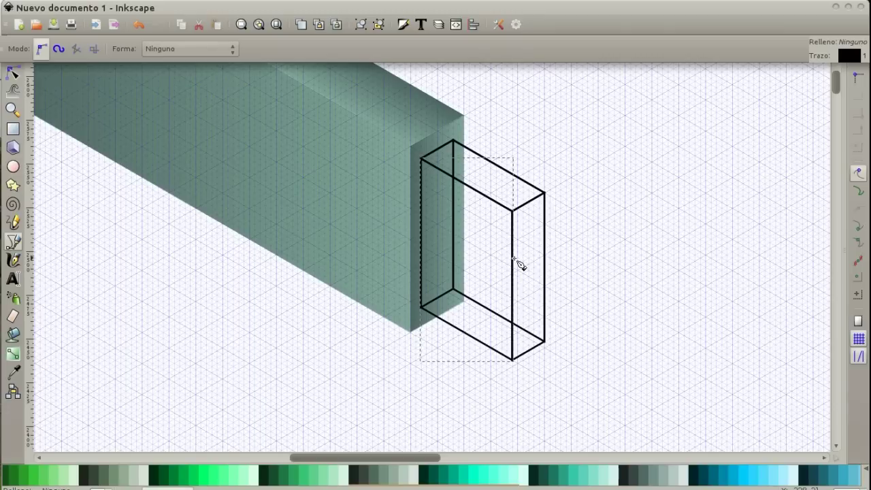
key("ctrl+shift+f")
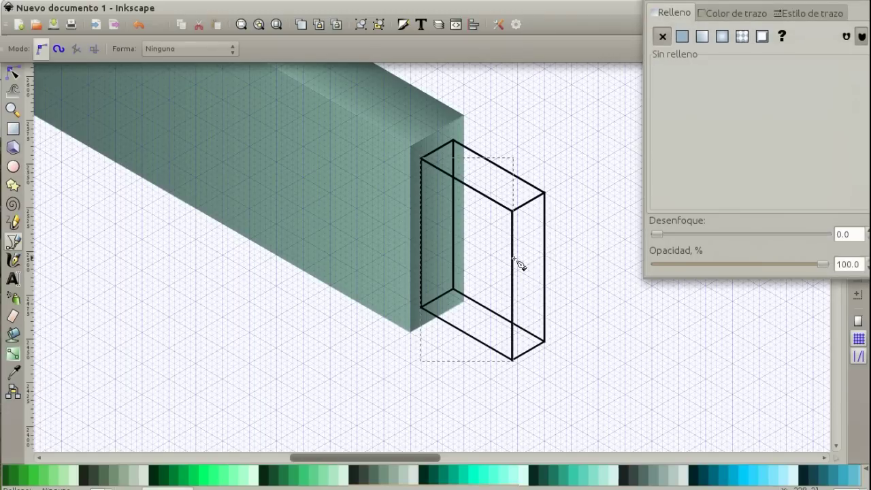
left_click(702, 38)
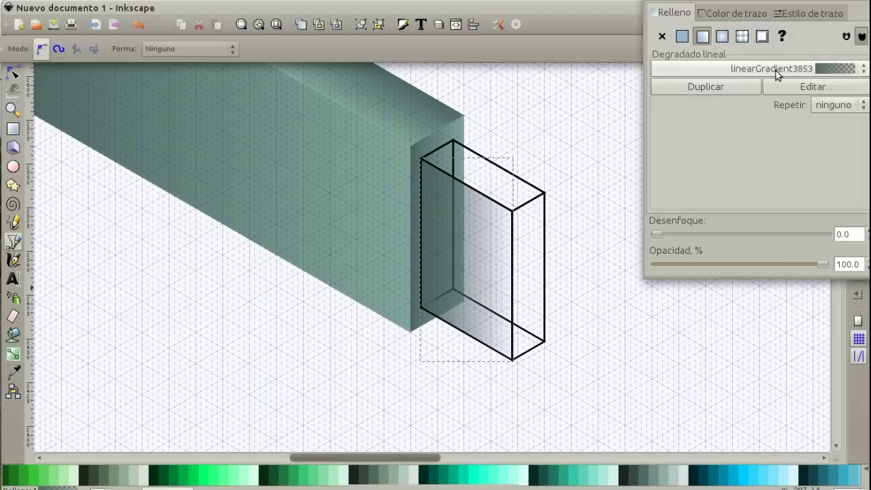
left_click(829, 84)
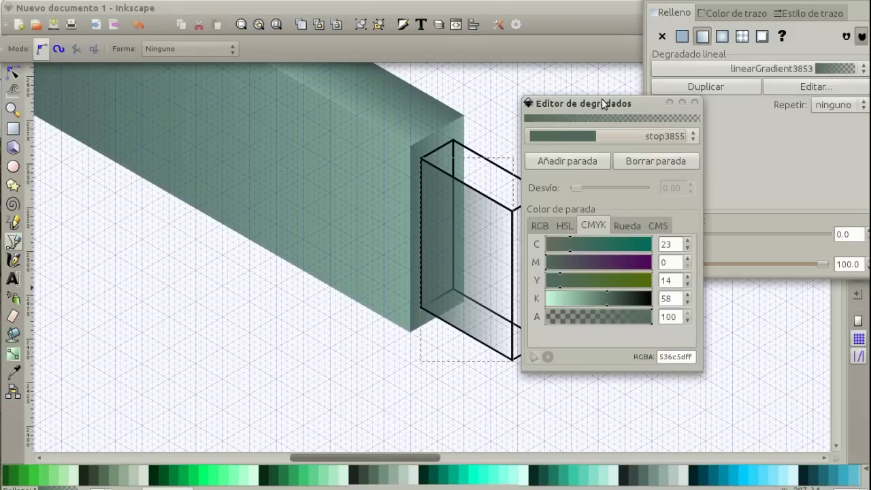
left_click_drag(603, 102, 684, 69)
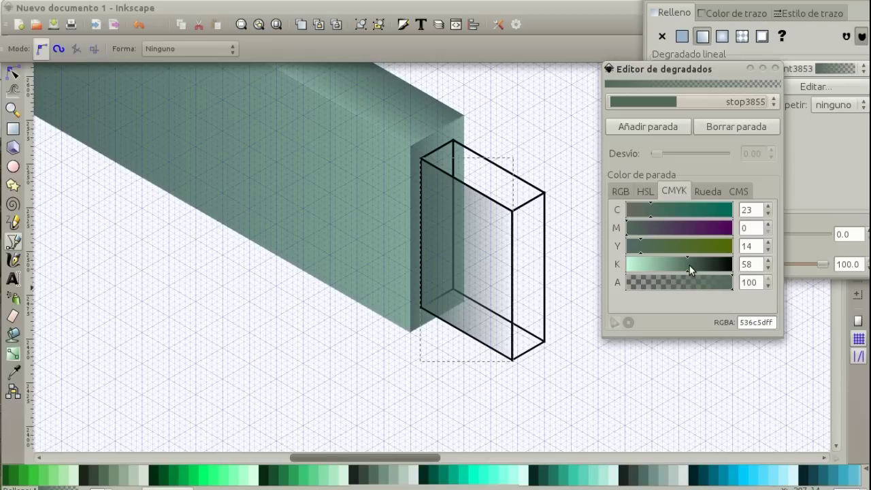
- Set the gradient stops to light grey b7b7b7 and darker neutral grey 6c6c6c
mouse_move(689, 266)
left_mouse_down()
mouse_move(622, 266)
mouse_move(735, 267)
mouse_move(620, 266)
left_mouse_up()
left_click_drag(667, 208, 622, 210)
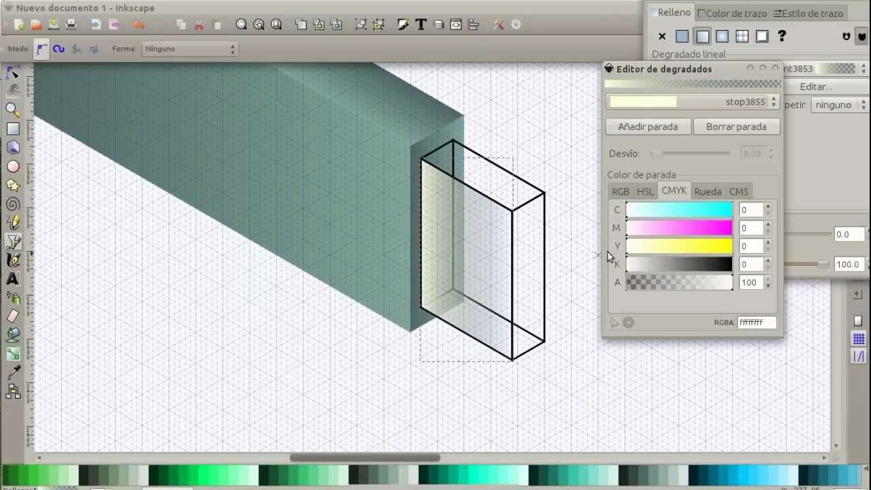
left_click_drag(644, 264, 732, 281)
left_click(668, 106)
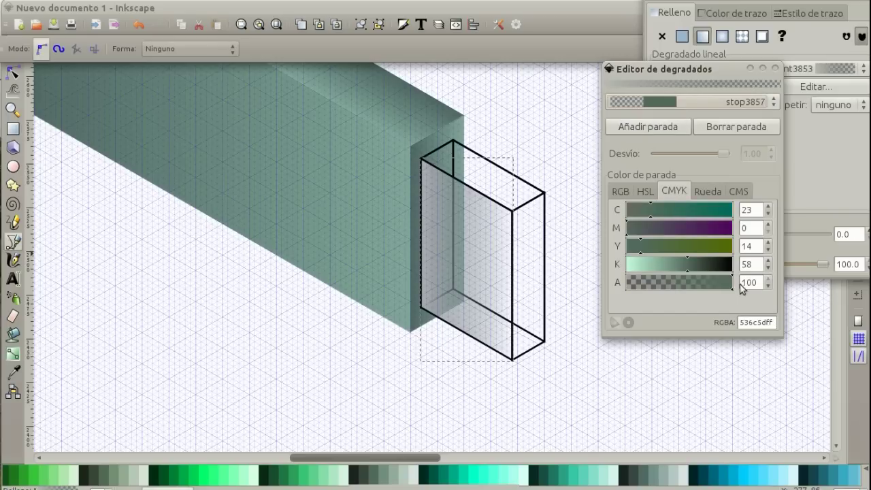
left_click_drag(644, 245, 619, 248)
left_click_drag(645, 211, 598, 217)
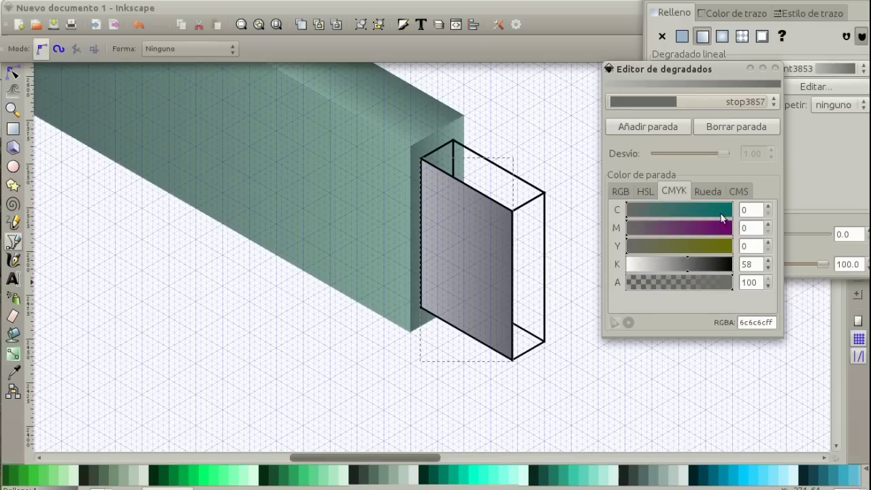
- Set the grey connector face's stroke to none and deselect everything
left_click(777, 69)
left_click(721, 13)
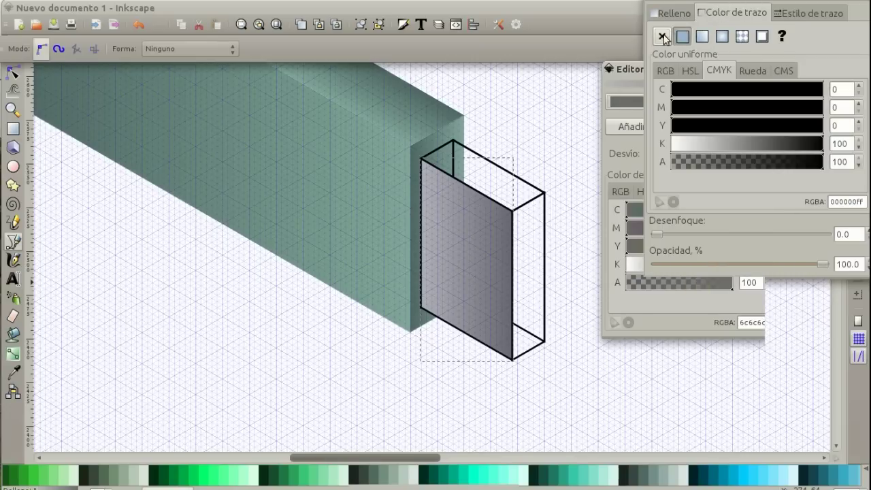
left_click(662, 37)
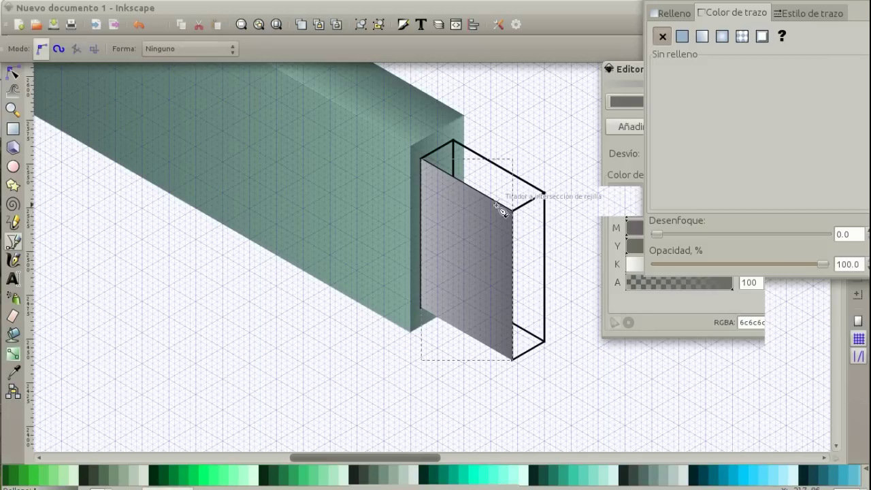
key("Escape")
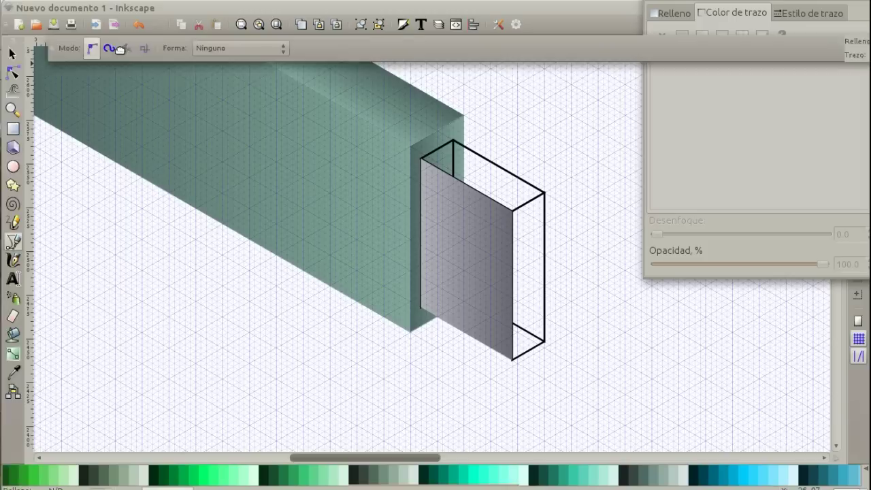
- Fill the connector's top face with the existing grey linearGradient3853
left_click_drag(3, 54, 326, 244)
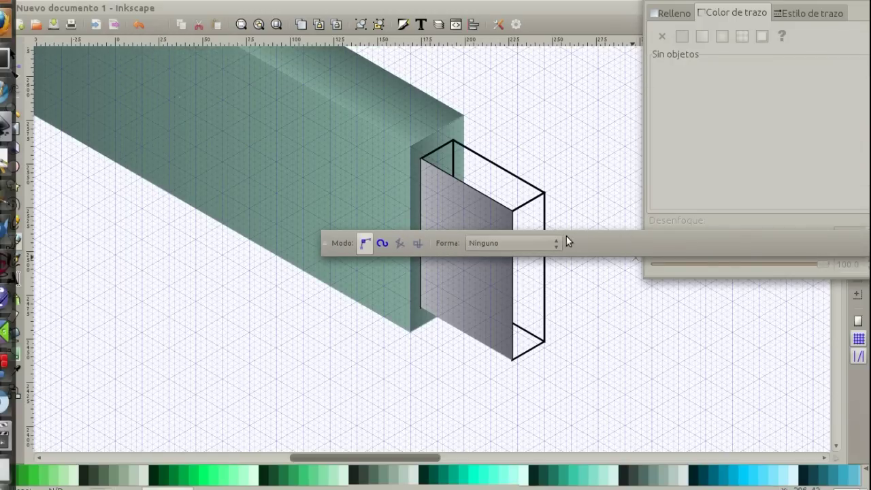
left_click(13, 54)
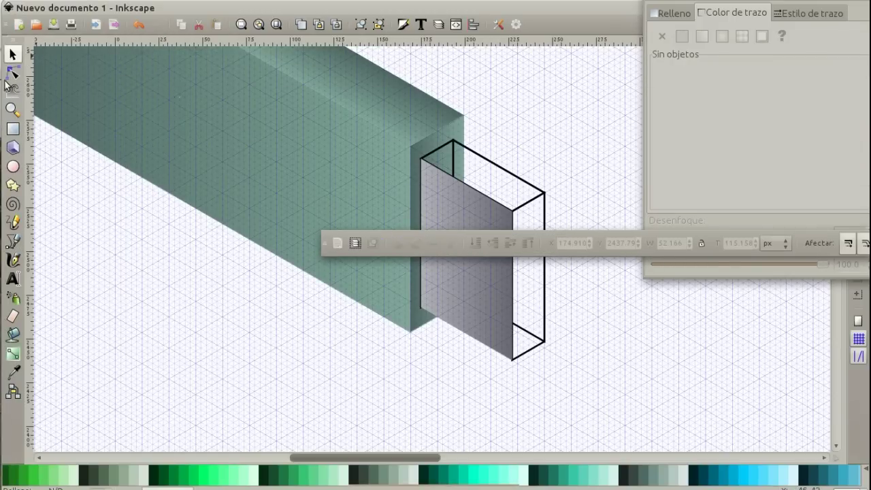
left_click(464, 149)
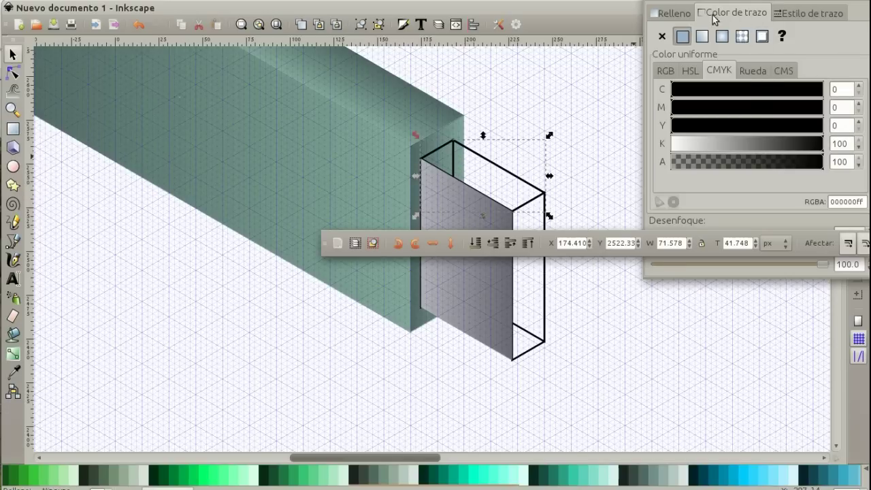
left_click(675, 15)
left_click(703, 37)
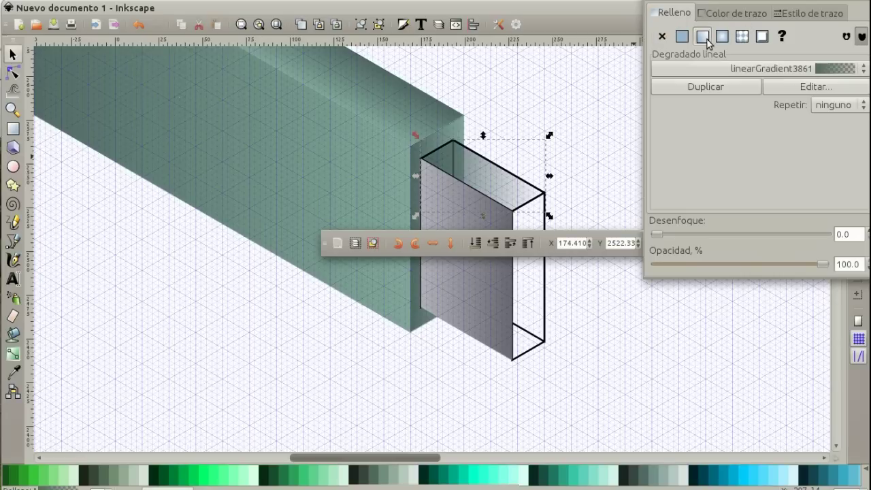
left_click(751, 71)
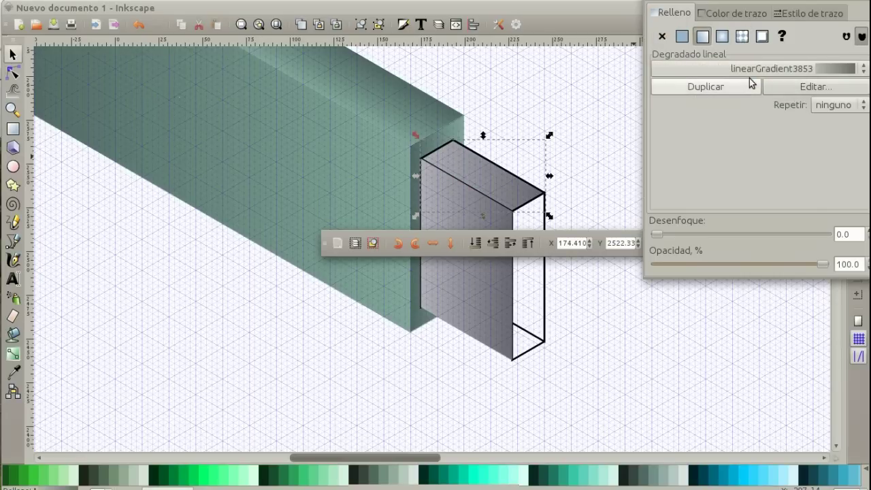
- Align the top face's gradient handles along its edge and remove its outline
left_click(13, 354)
left_click_drag(420, 178, 470, 187)
left_click_drag(554, 186, 507, 179)
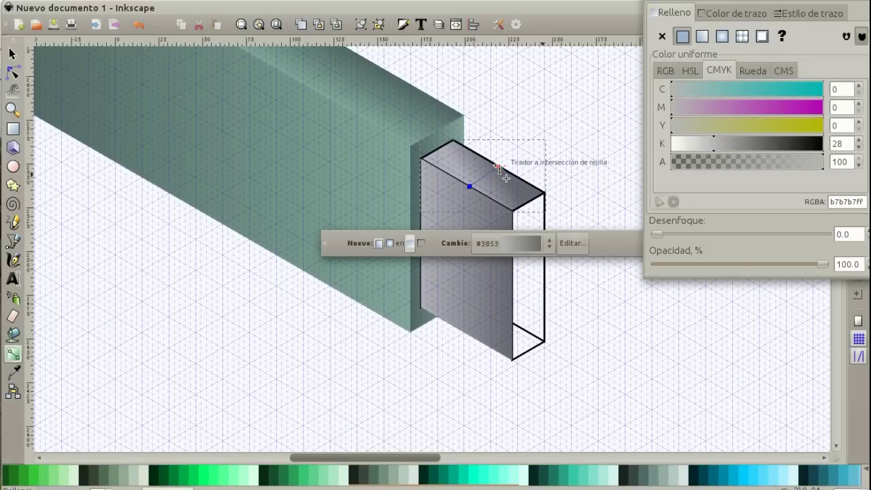
left_click_drag(507, 179, 505, 177)
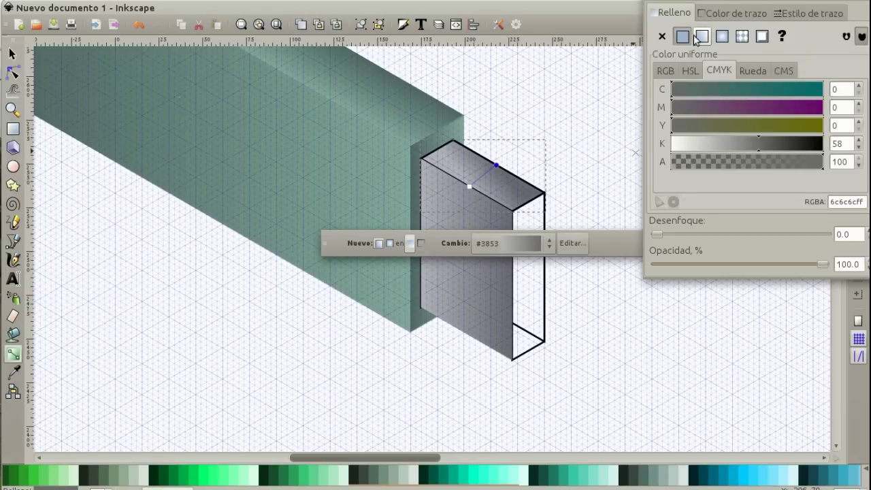
left_click(718, 13)
left_click(653, 36)
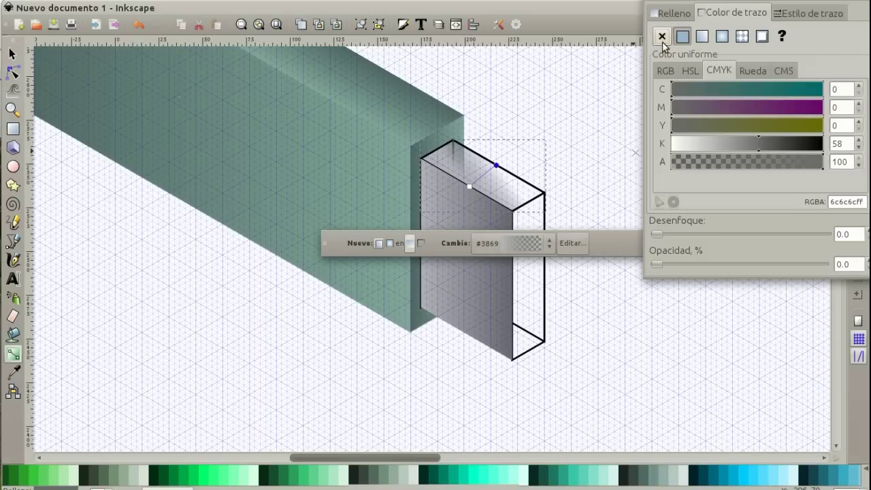
left_click(662, 42)
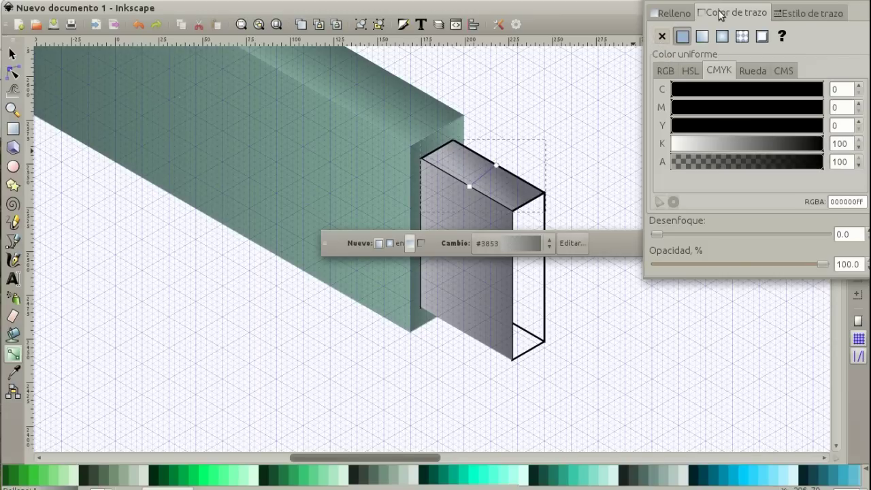
left_click(661, 37)
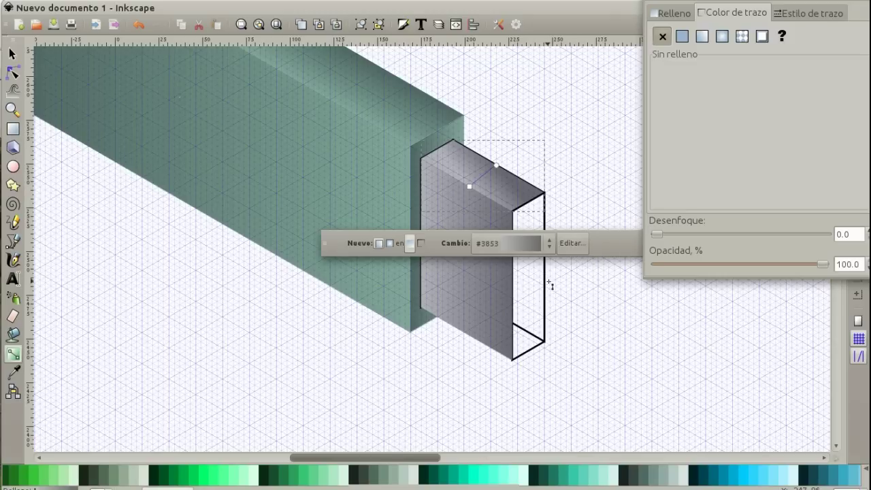
- Remove the right face's outline and fill it with the same grey gradient
left_click(12, 53)
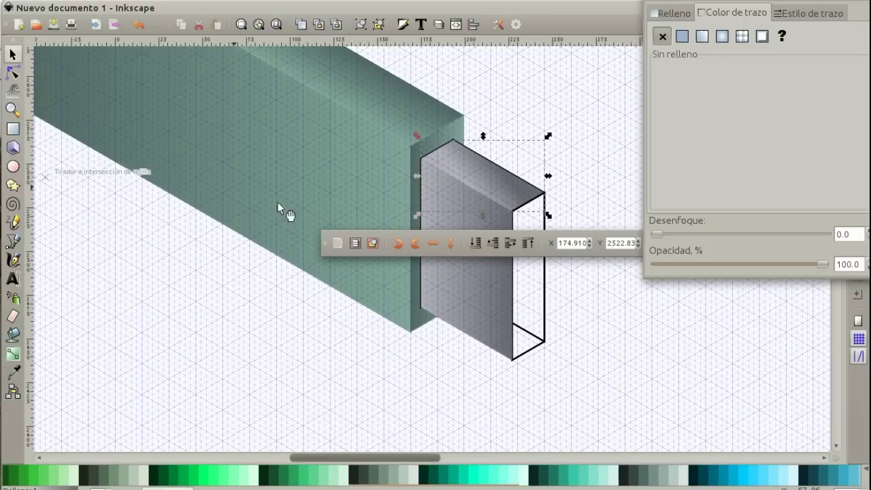
left_click(544, 315)
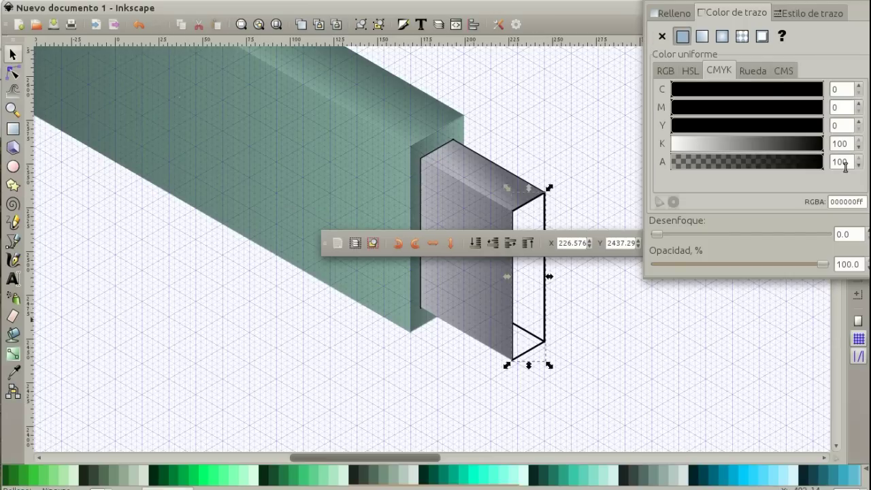
left_click(663, 37)
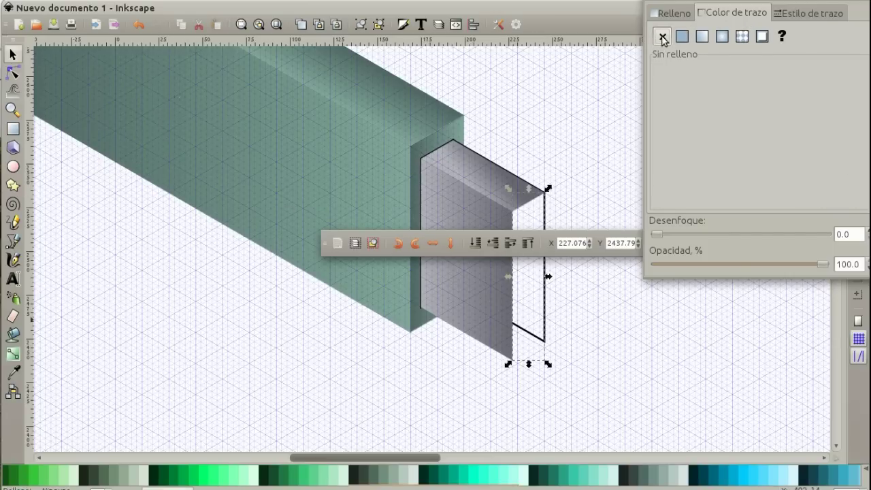
left_click(670, 14)
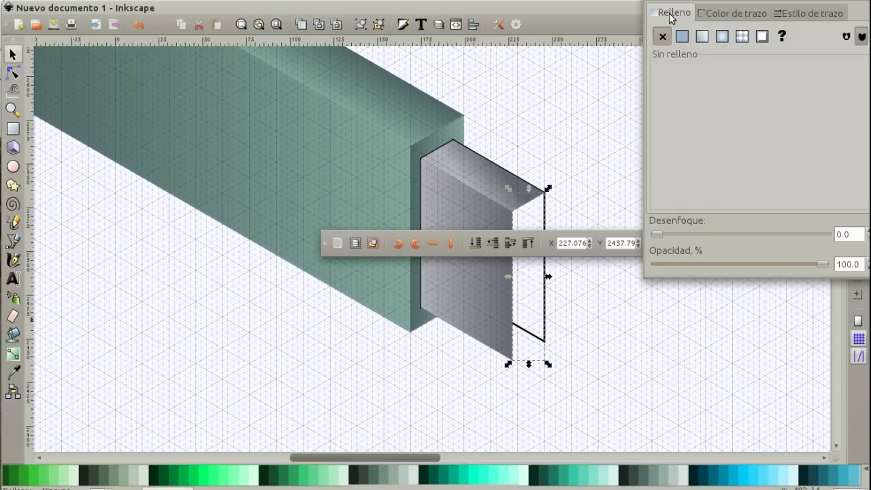
left_click(702, 37)
left_click(756, 68)
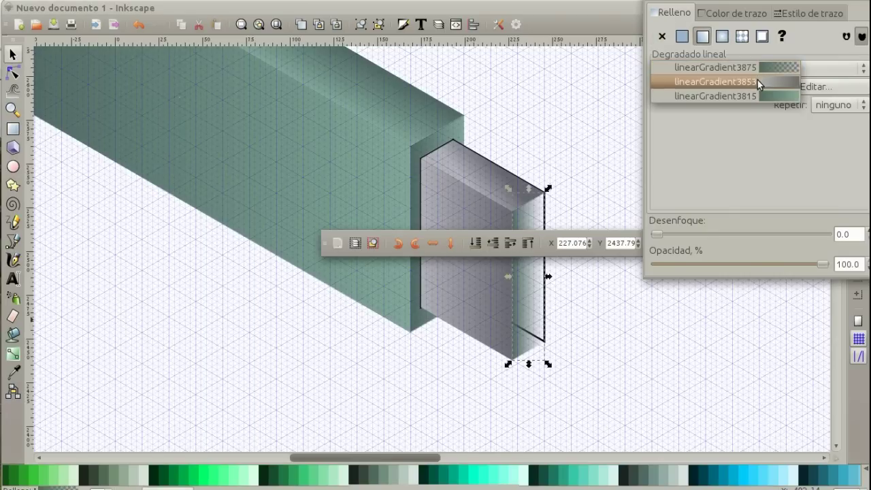
left_click(757, 80)
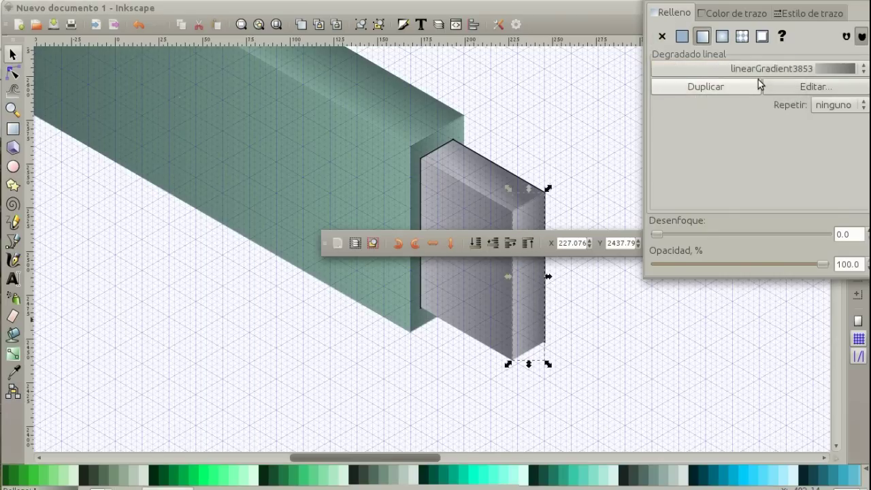
- Move the floating controls aside and pan the grey connector back into view
left_click(555, 253)
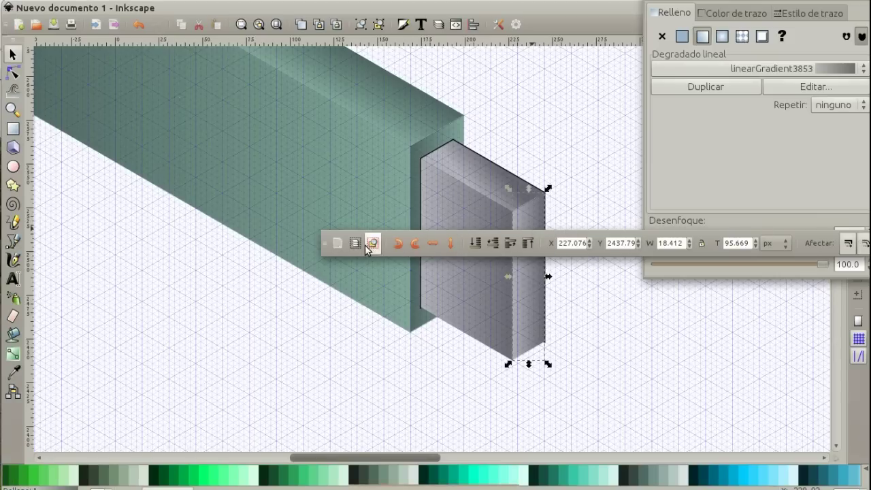
left_click_drag(324, 243, 89, 402)
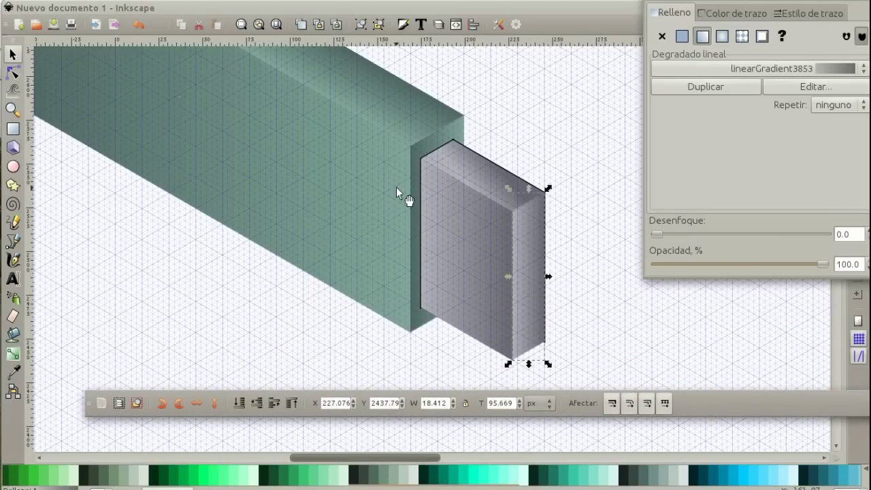
scroll(396, 187, "down", 4, "ctrl")
scroll(367, 234, "up", 1, "ctrl")
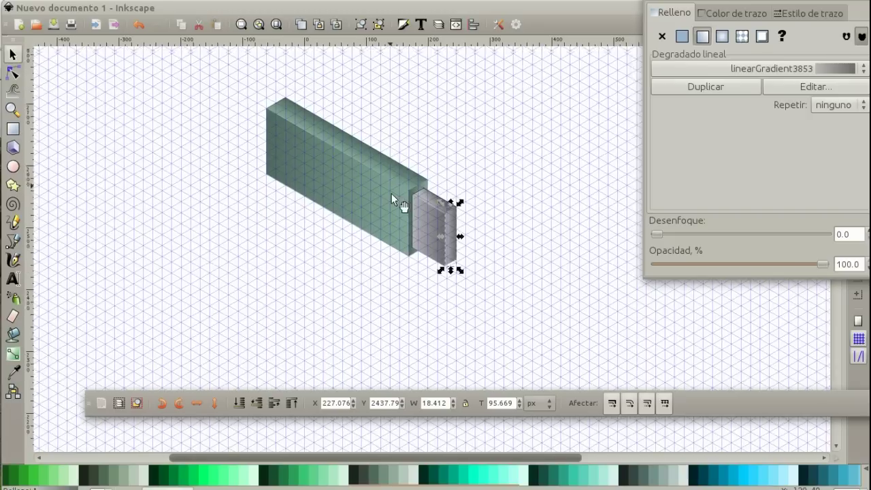
scroll(399, 217, "up", 2, "ctrl")
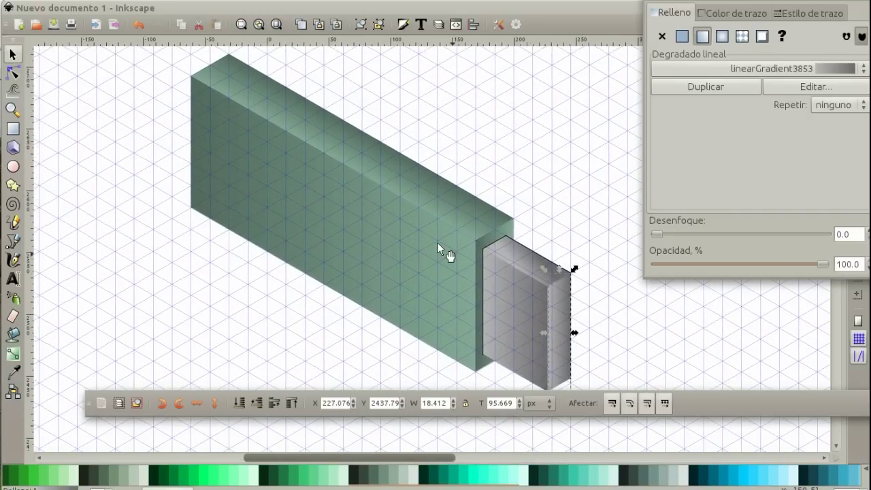
scroll(436, 249, "down", 2, "ctrl")
scroll(433, 249, "down", 2, "ctrl")
scroll(435, 247, "up", 2, "ctrl")
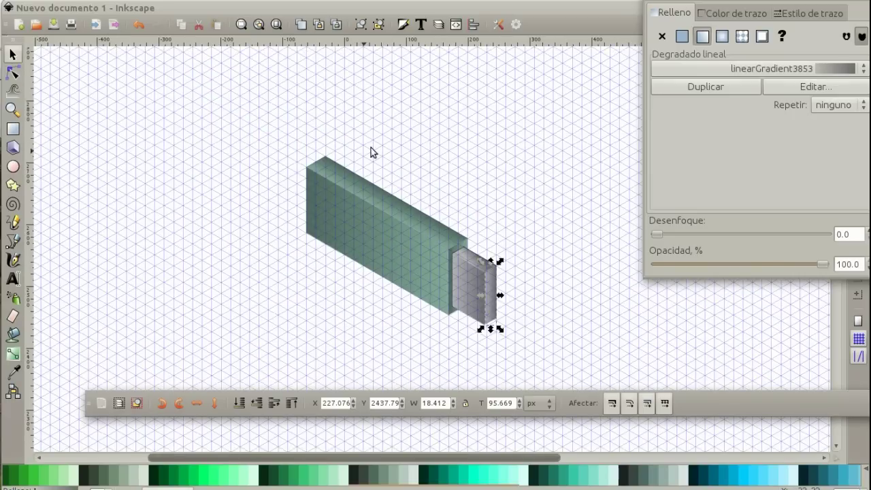
scroll(480, 281, "up", 4, "ctrl")
left_click_drag(479, 281, 405, 180)
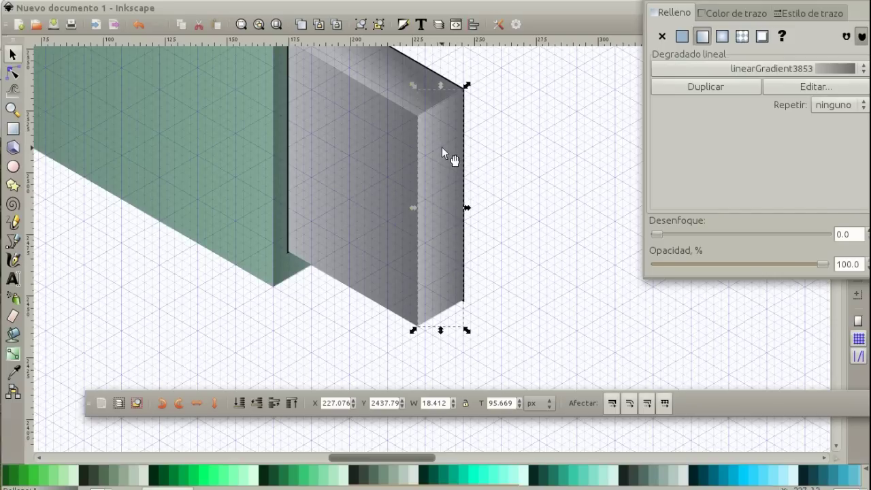
- Shrink a copy of the end face into an inset panel filled flat black 000000ff
left_click_drag(443, 147, 480, 144)
key("ctrl+z")
left_click_drag(467, 85, 465, 89)
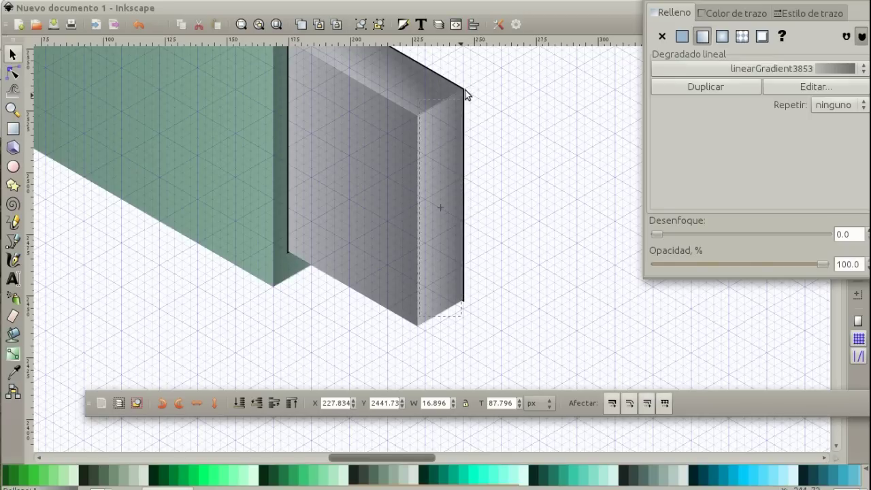
left_click_drag(464, 89, 463, 100)
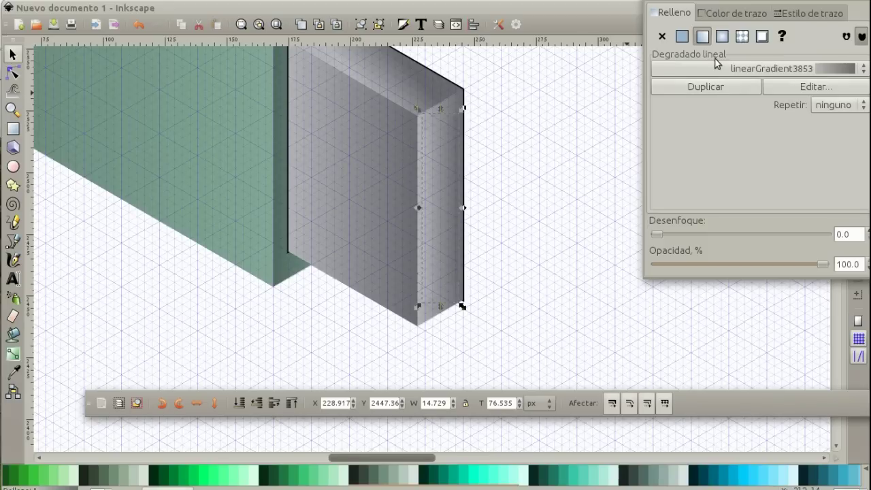
left_click(682, 36)
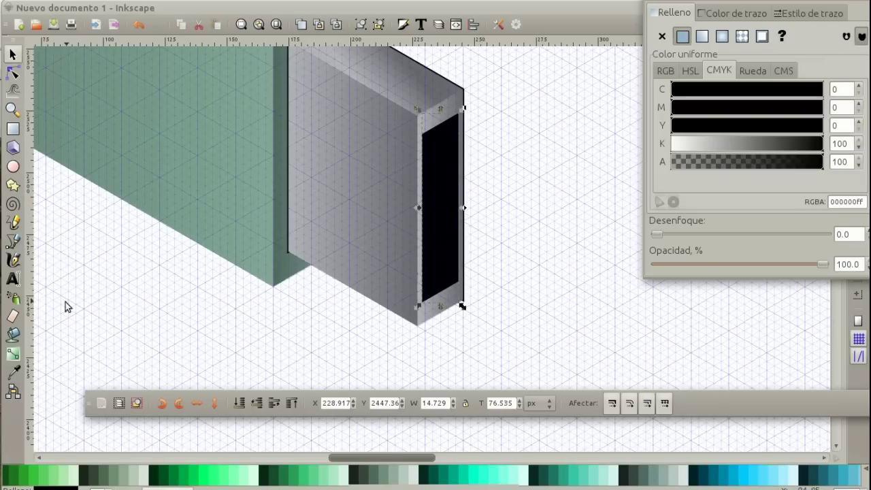
- Recolour the black inset panel to dark slate green 37483eff using palette swatches
left_click(12, 241)
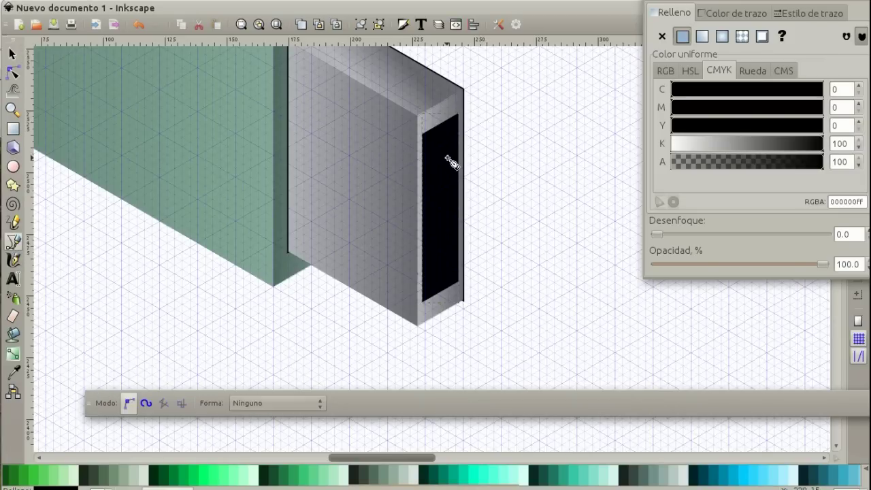
scroll(451, 163, "up", 2)
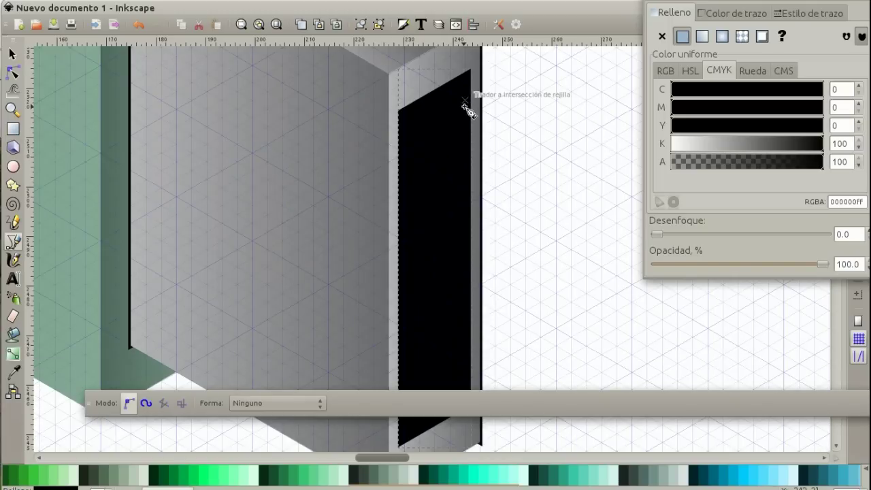
left_click(12, 54)
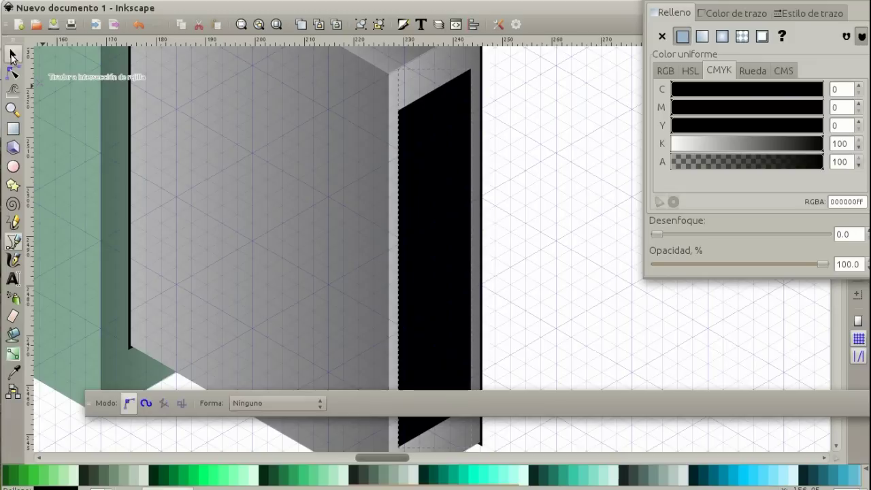
left_click(432, 154)
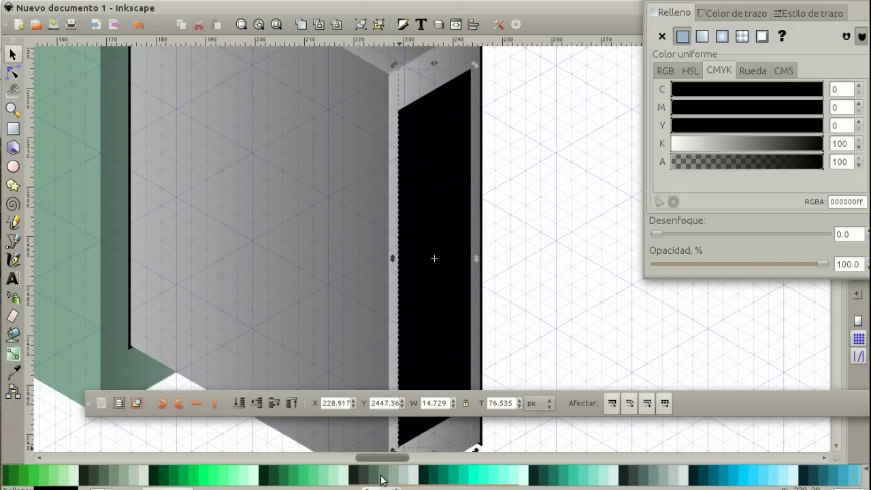
left_click(352, 479)
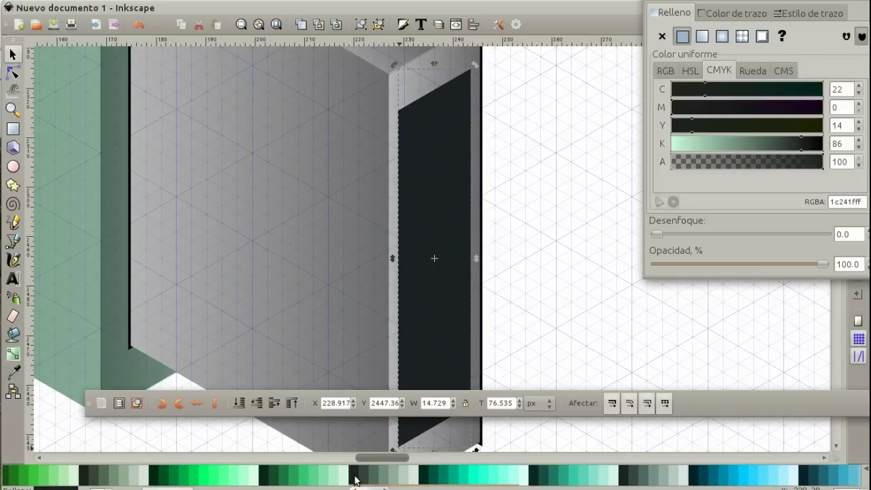
left_click(357, 479)
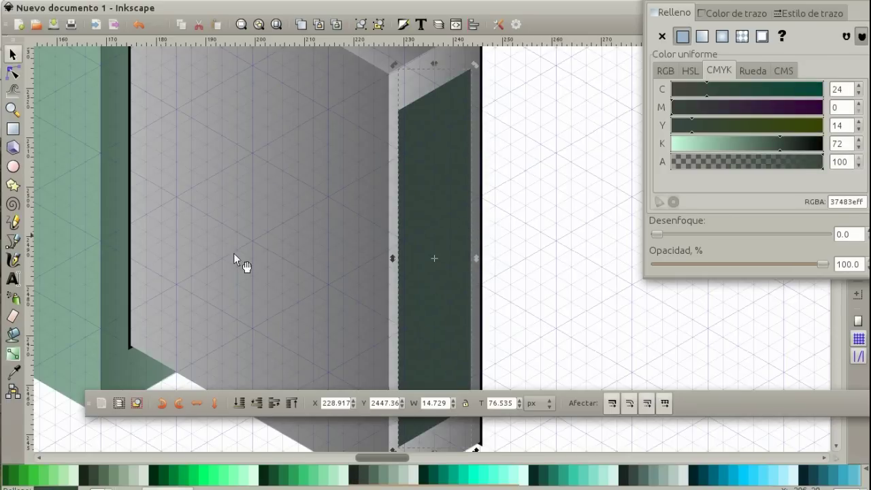
left_click(14, 242)
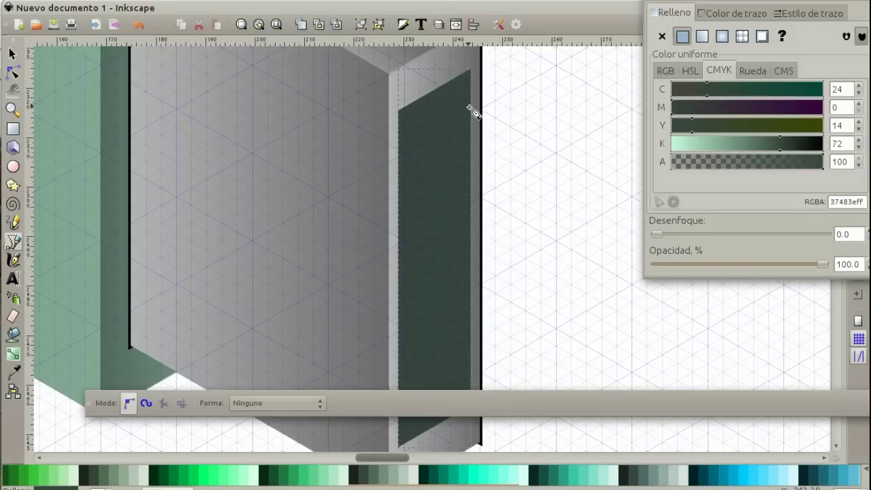
- Draw a closed, tall slanted parallelogram pane inside the green socket panel
scroll(472, 129, "up", 2)
scroll(473, 163, "up", 2)
scroll(472, 171, "up", 4, "ctrl")
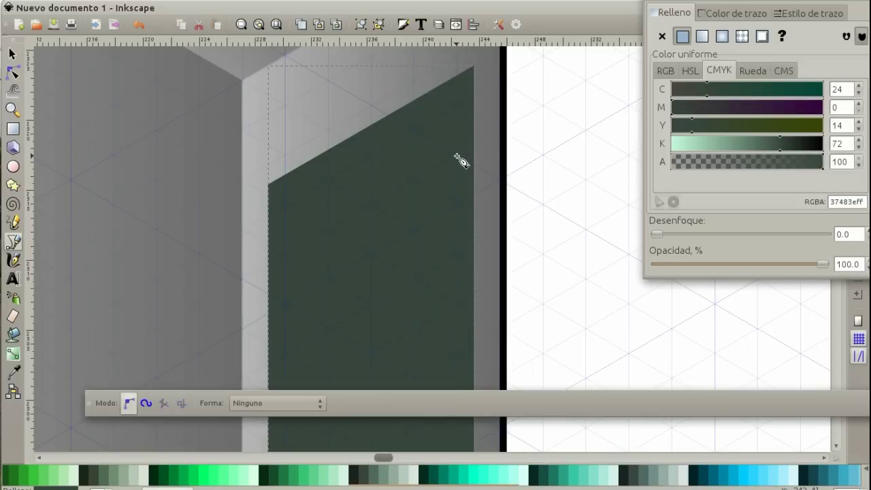
key("Escape")
left_click(456, 155)
left_click(413, 129)
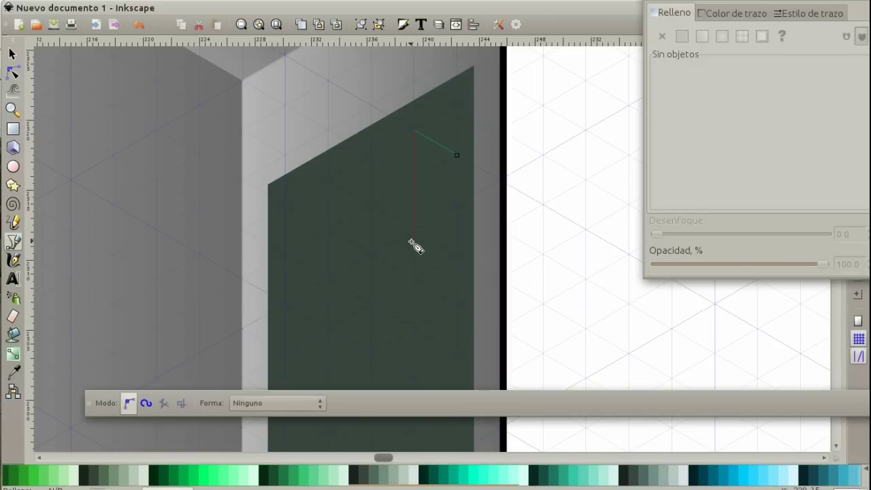
left_click(413, 278)
left_click(456, 303)
left_click(457, 155)
left_click(456, 155)
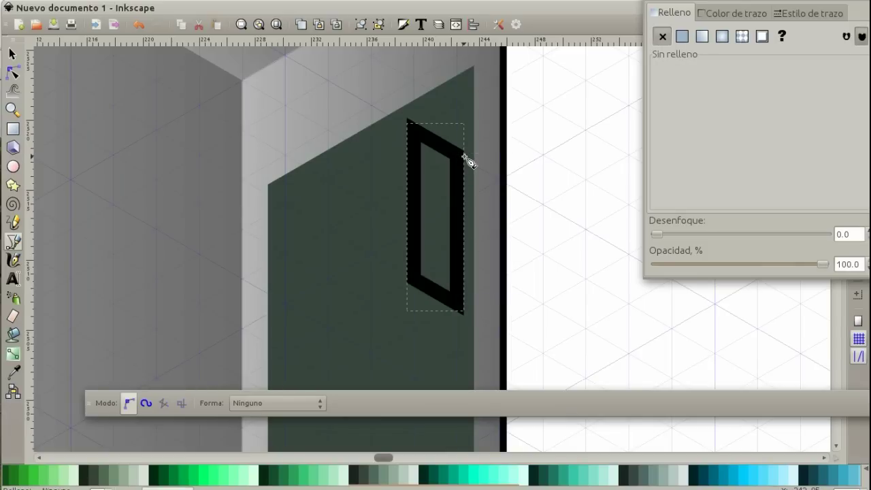
- Give the pane no outline and a linear gradient fill
left_click(728, 12)
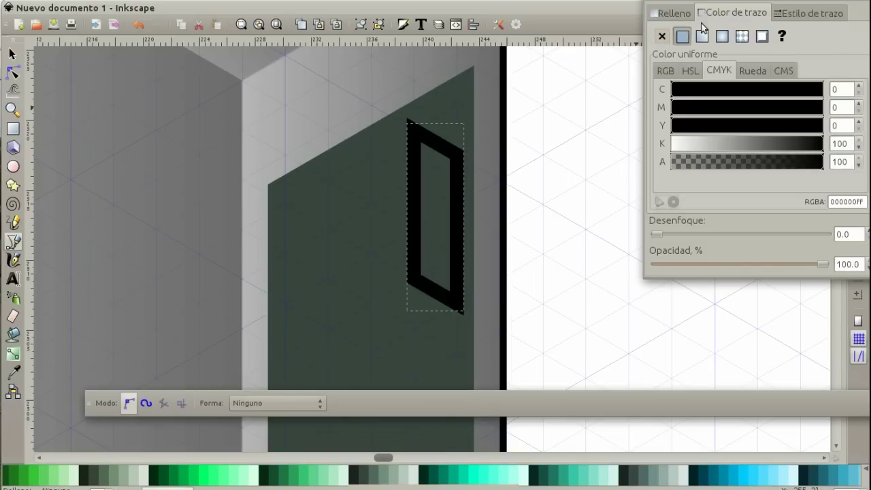
left_click(662, 36)
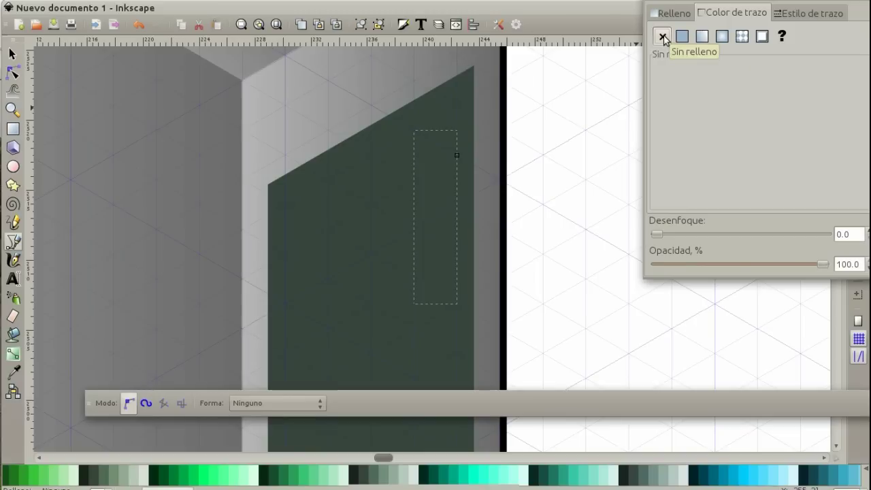
left_click(672, 14)
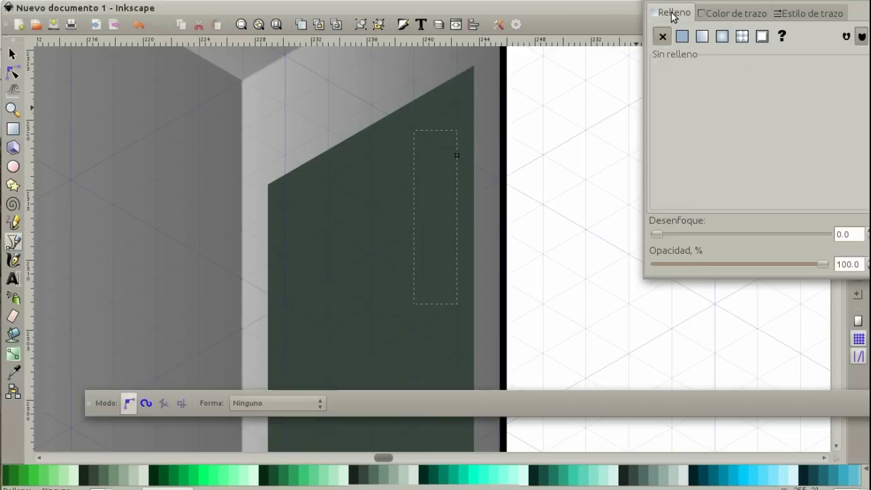
left_click(701, 36)
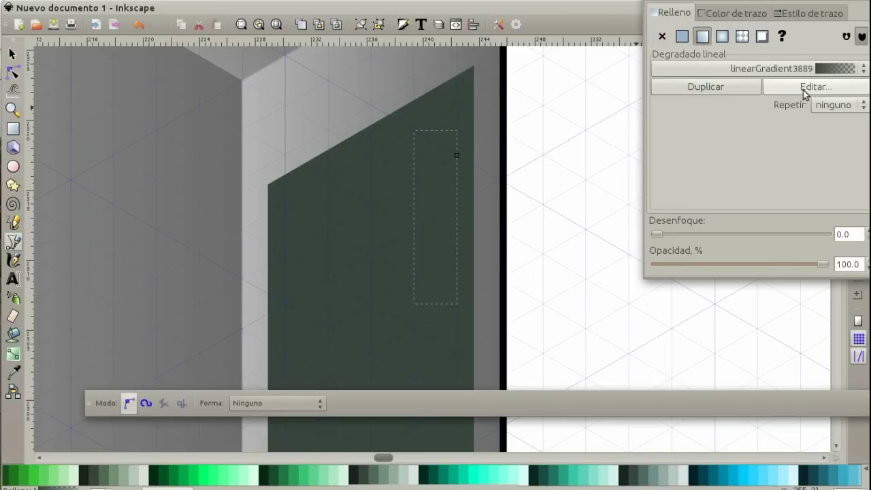
- Edit the pane gradient's first stop to a dark olive yellow
left_click(807, 92)
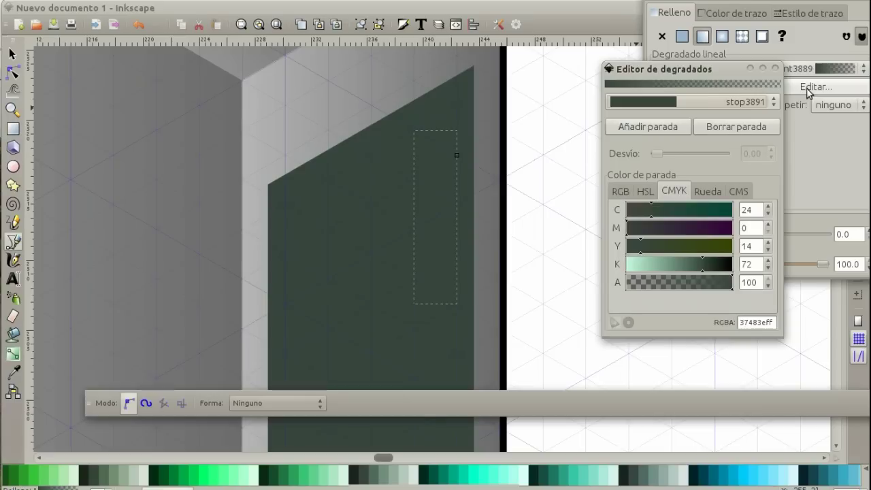
left_click(660, 264)
mouse_move(651, 246)
left_mouse_down()
mouse_move(683, 246)
mouse_move(645, 229)
mouse_move(621, 234)
mouse_move(621, 216)
left_mouse_up()
left_click(664, 229)
left_click_drag(645, 265, 689, 267)
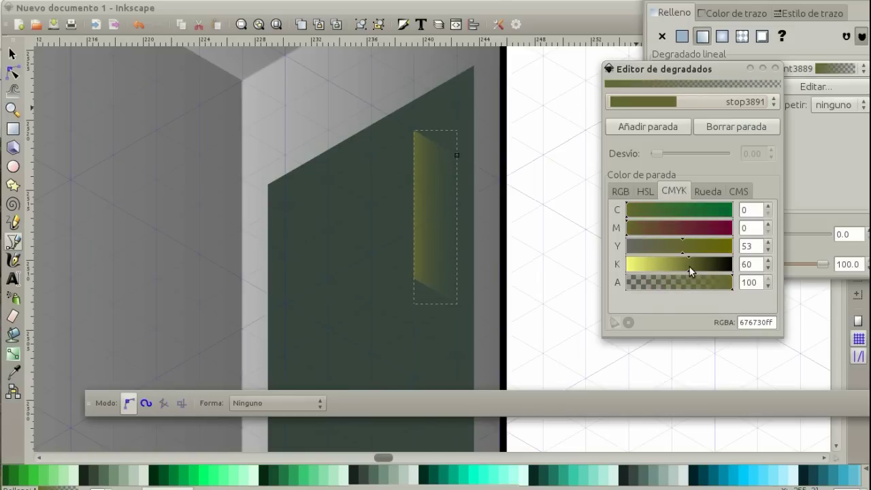
- Make end stop stop3893 an opaque dark yellow c5c500ff
left_click(660, 102)
left_click(661, 112)
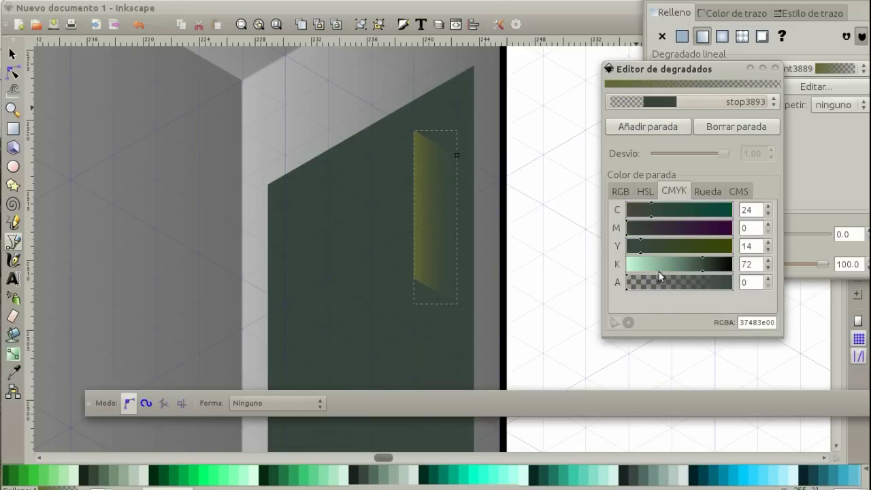
left_click_drag(656, 249, 629, 252)
left_click_drag(652, 215, 619, 217)
mouse_move(658, 261)
left_mouse_down()
mouse_move(623, 267)
mouse_move(739, 249)
left_mouse_up()
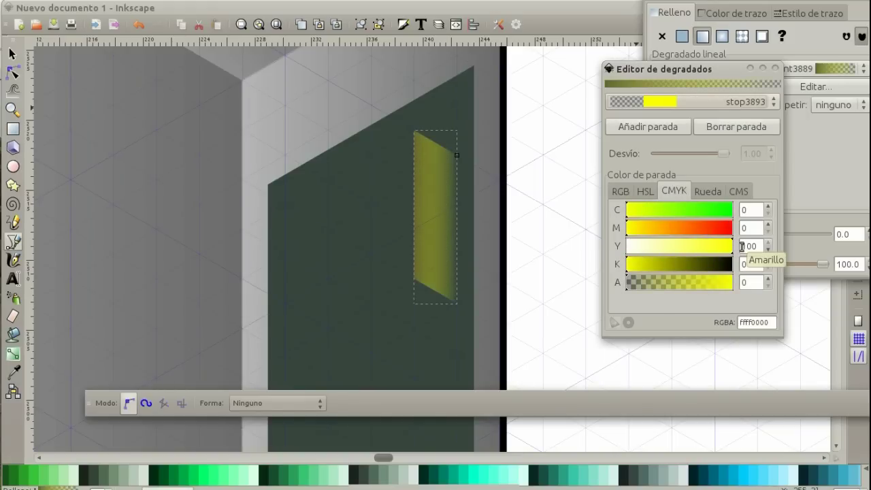
left_click_drag(691, 289, 745, 292)
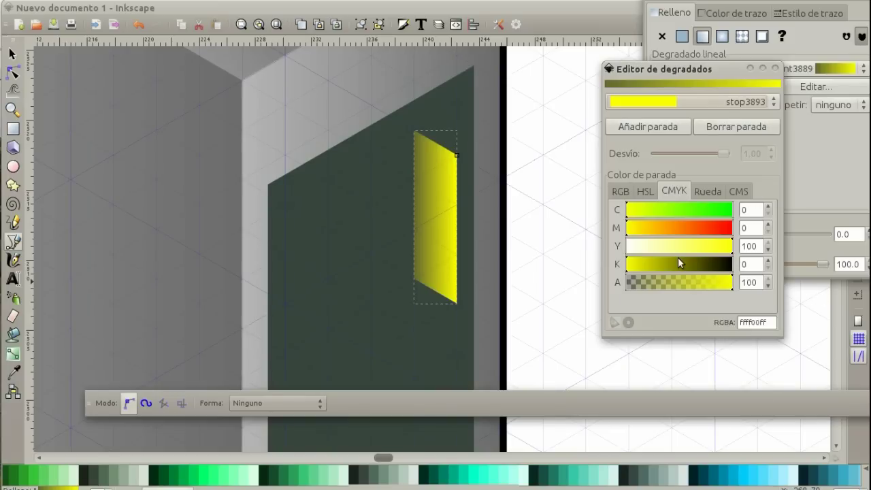
left_click_drag(658, 266, 649, 267)
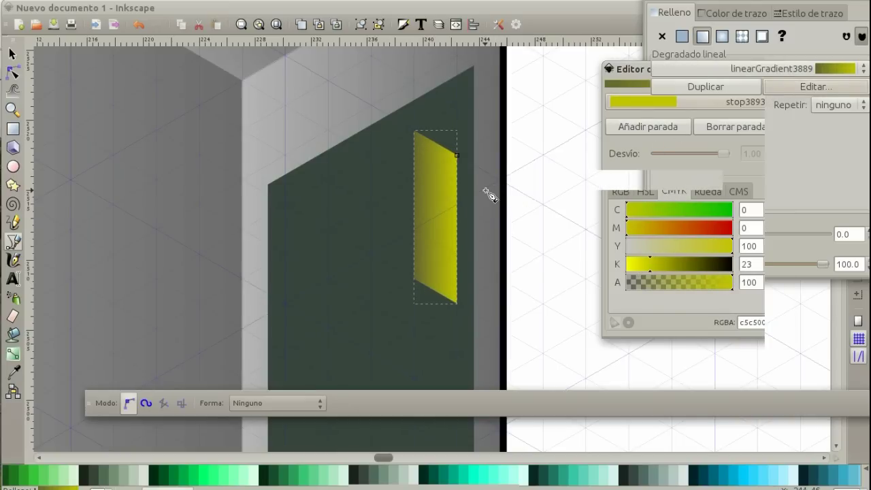
- Drag the yellow pane's left nodes outward onto grid points to widen it
scroll(490, 195, "down", 2)
scroll(490, 196, "down", 2)
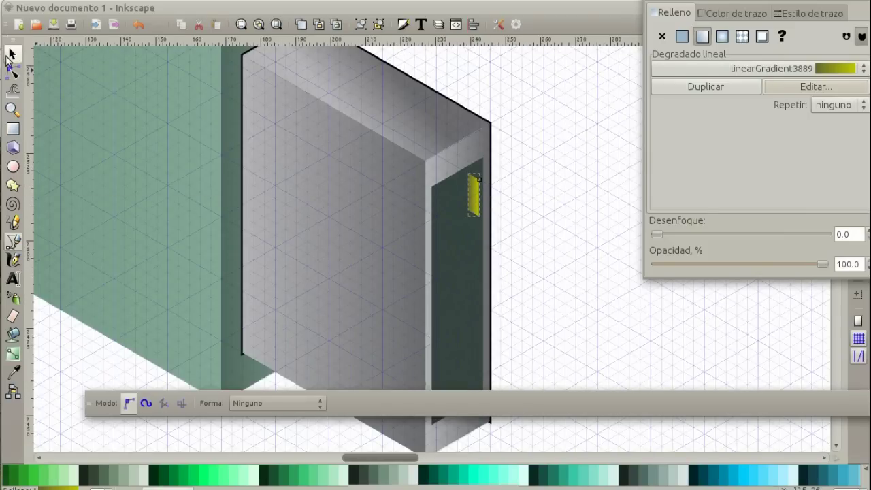
scroll(469, 197, "up", 2)
scroll(470, 198, "up", 2)
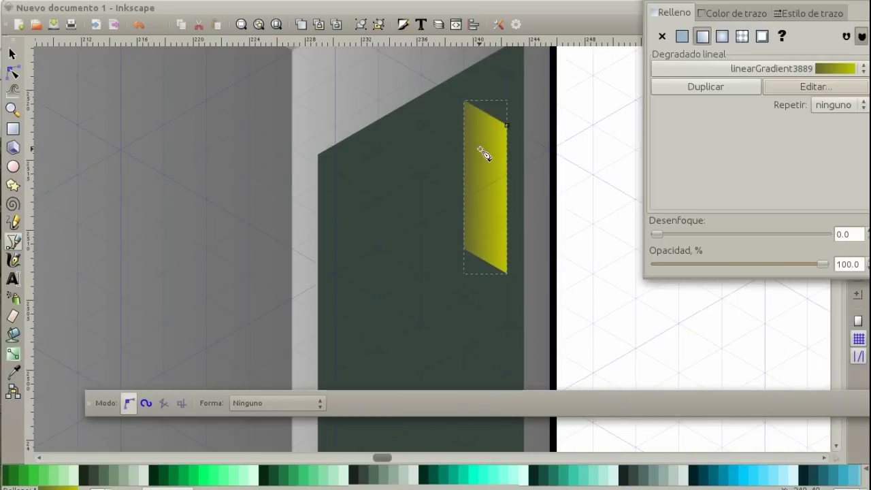
left_click(13, 72)
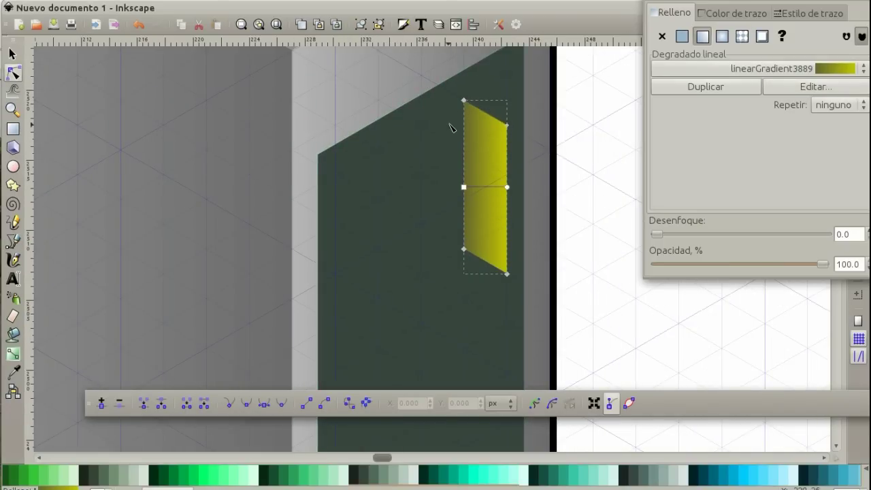
left_click(463, 102)
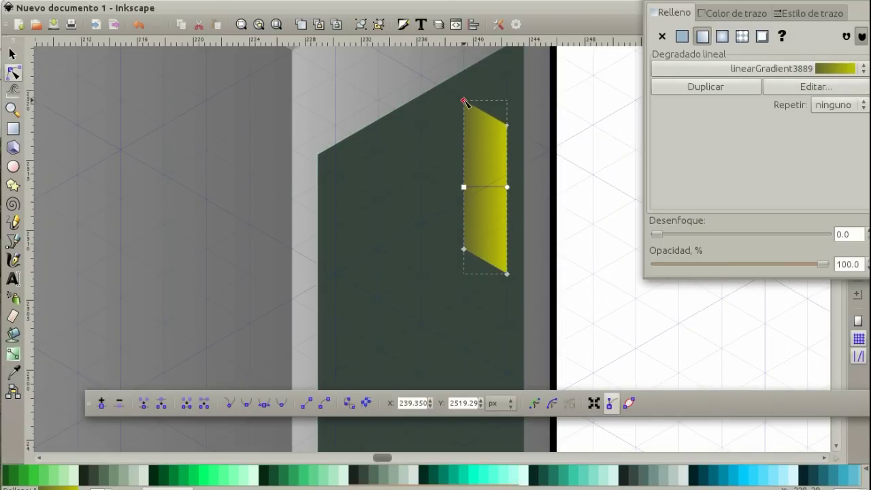
left_click(464, 250)
mouse_move(463, 249)
left_mouse_down()
mouse_move(448, 248)
mouse_move(421, 223)
left_mouse_up()
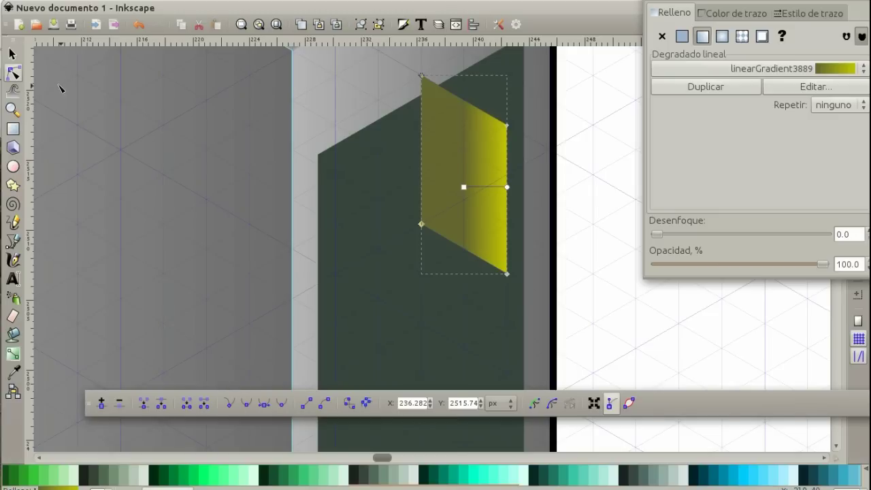
left_click(12, 56)
- Duplicate the yellow pane and snap the copies below it into a column
scroll(478, 179, "down", 2)
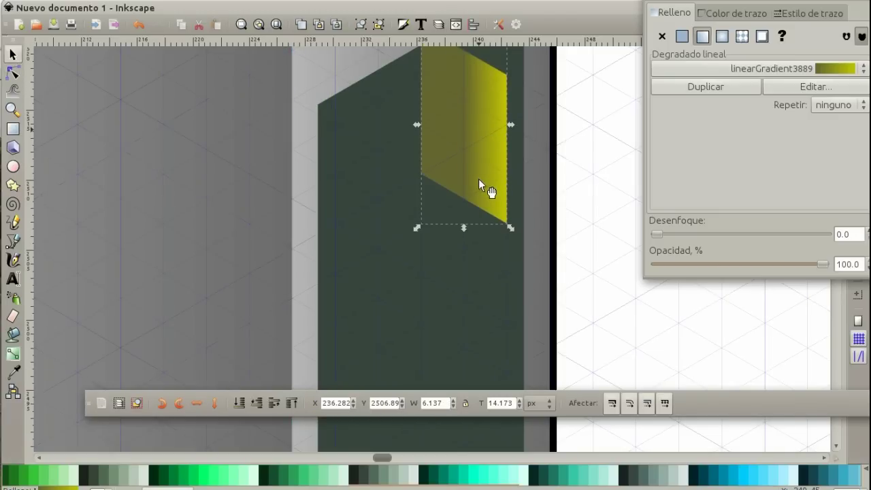
scroll(478, 179, "down", 4)
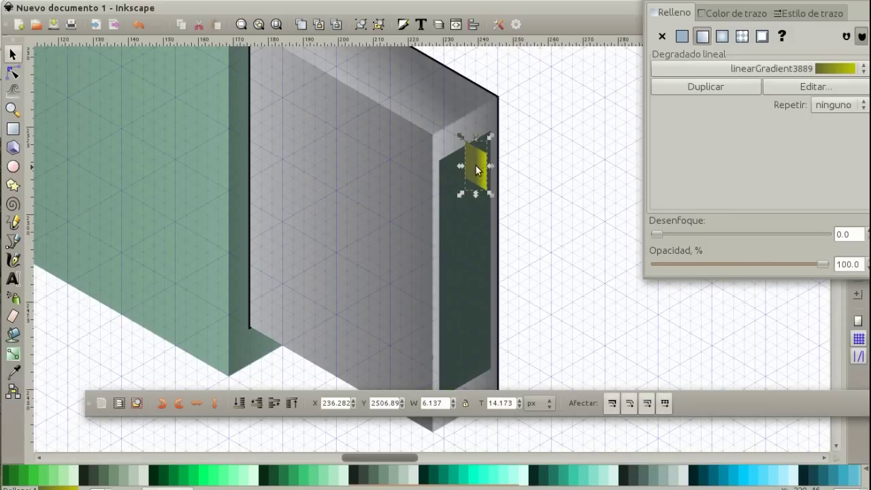
key("ctrl+d")
left_click_drag(475, 170, 470, 308)
key("ctrl+d")
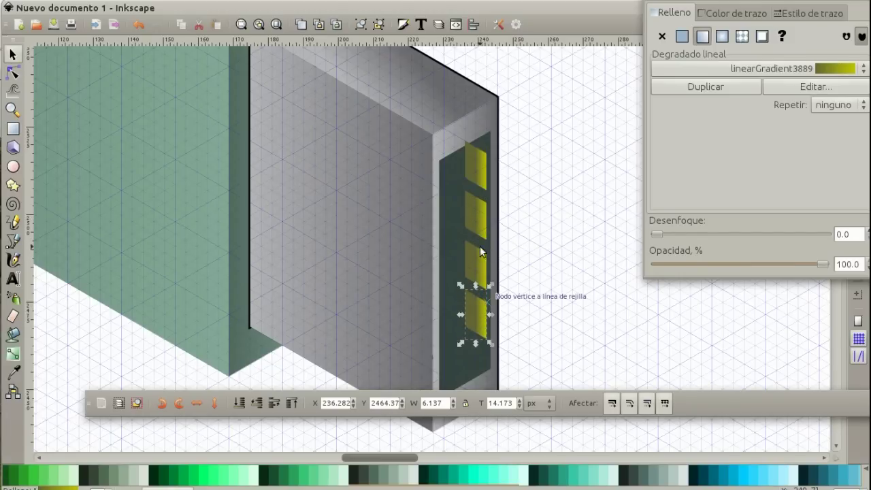
scroll(476, 272, "down", 3)
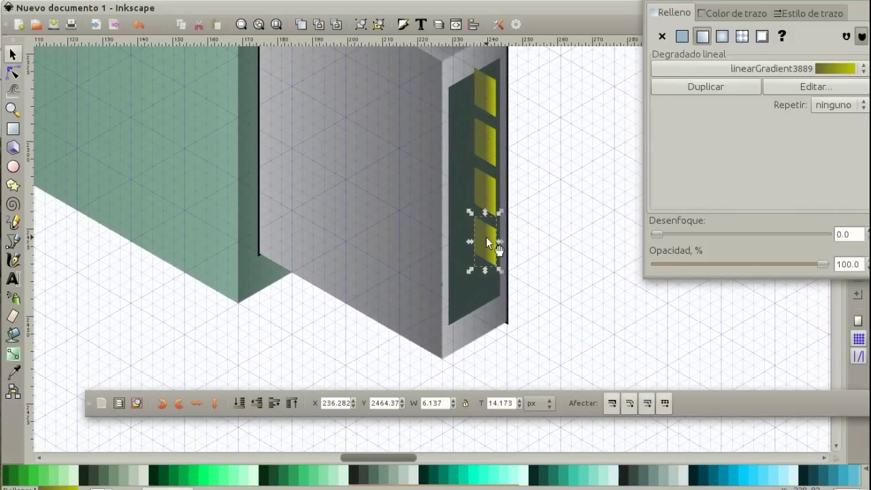
left_click_drag(485, 283, 484, 285)
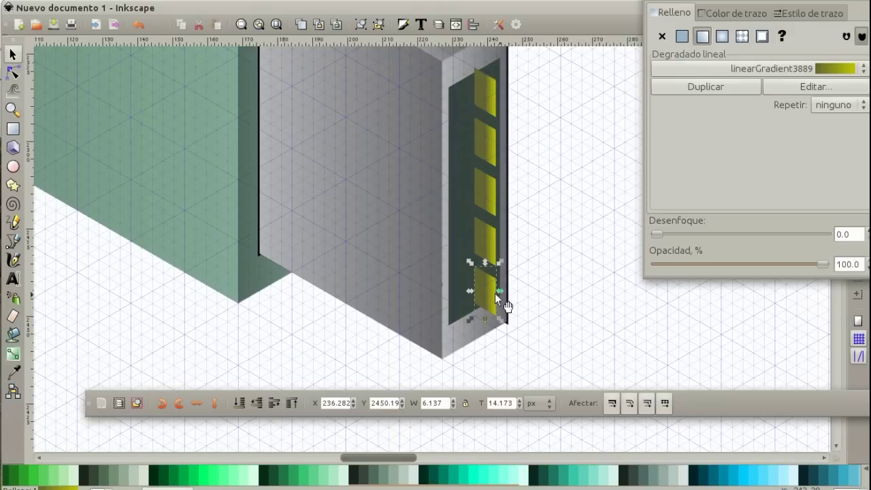
- Drag the bottom pane's top-left node onto the grid
scroll(474, 95, "up", 6)
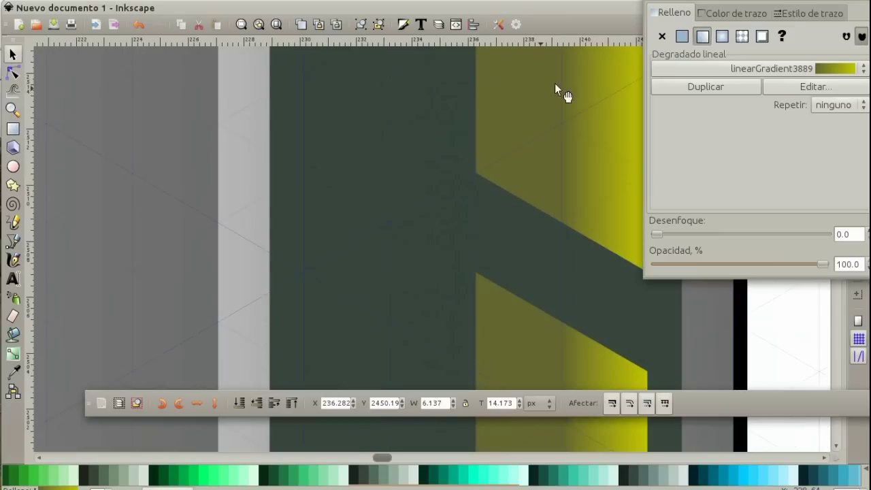
scroll(554, 83, "down", 2)
left_click(12, 72)
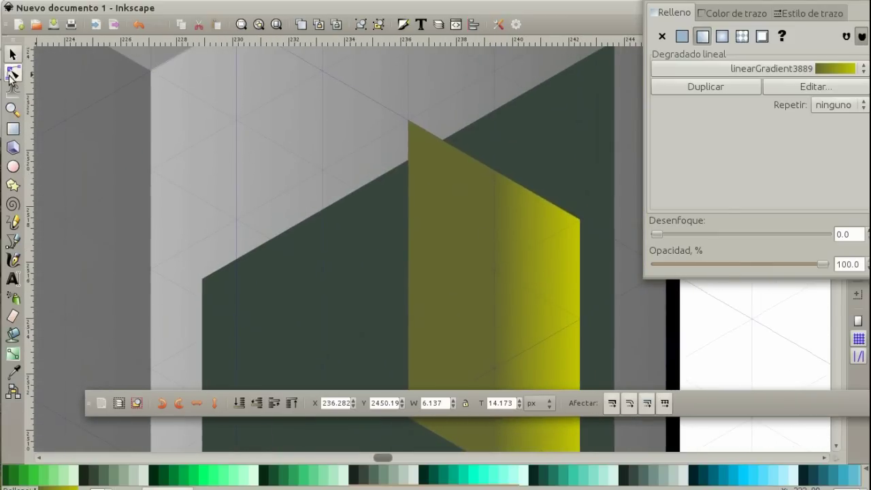
left_click(420, 136)
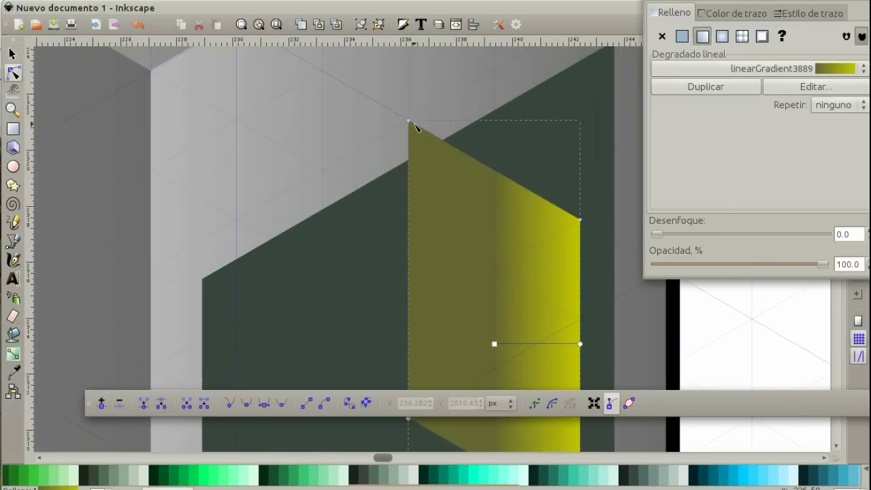
left_click_drag(408, 123, 424, 161)
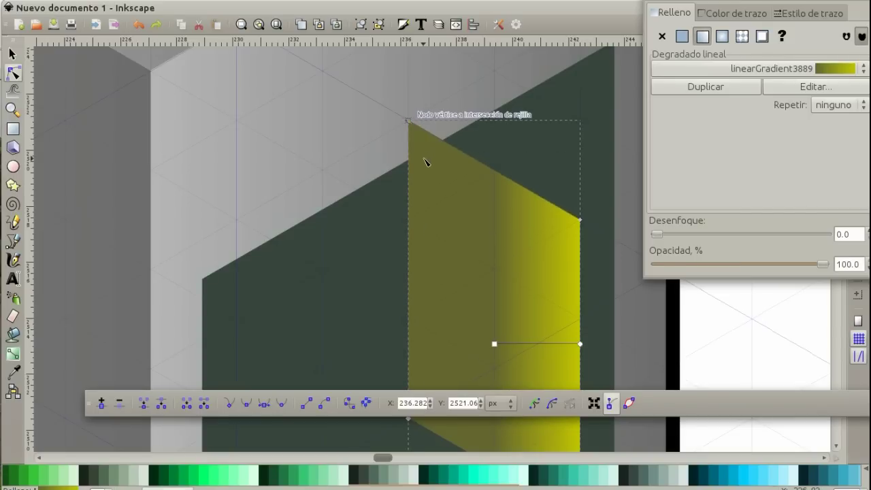
- Snap the pane corner to the grid and start a new straight-line outline at a grid intersection
left_click_drag(425, 161, 426, 163)
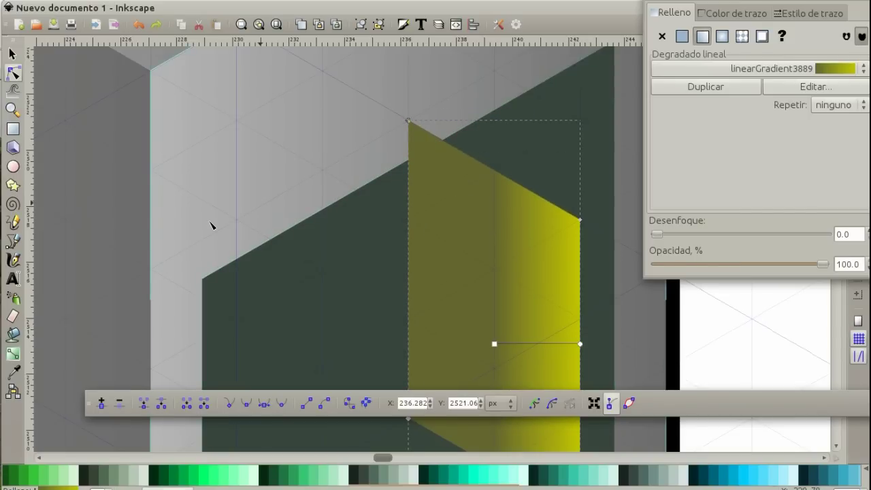
left_click(12, 242)
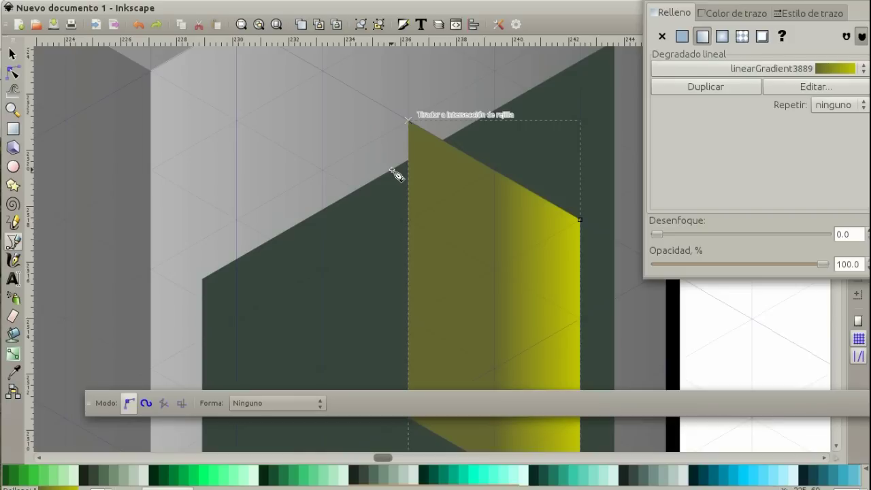
key("Escape")
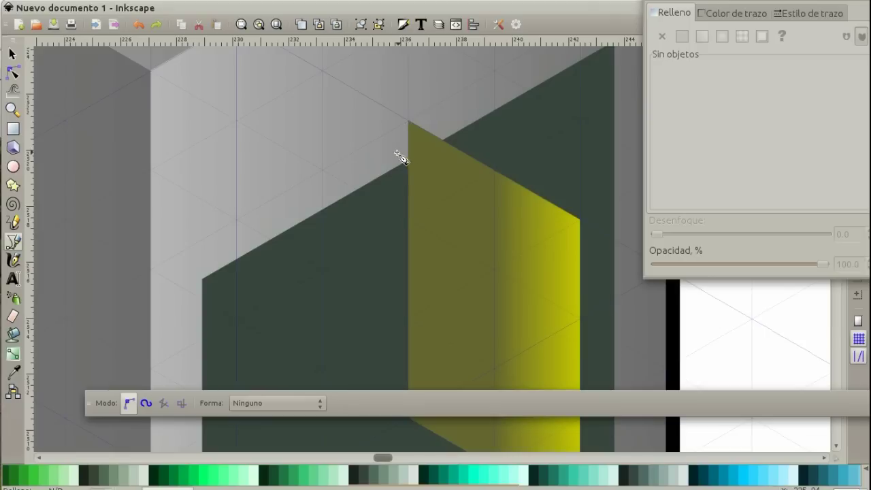
left_click(331, 165)
left_click(496, 70)
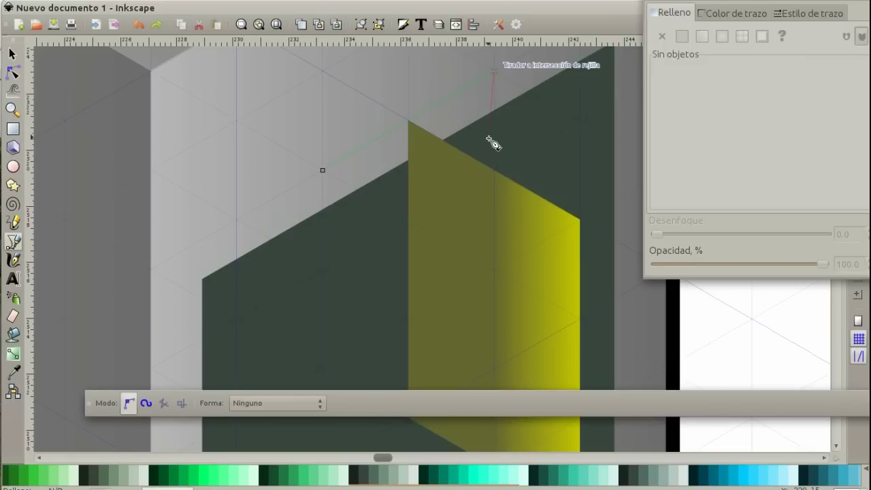
- Cancel the unfinished pen path, close Fill and Stroke, and open Document Properties
key("Escape")
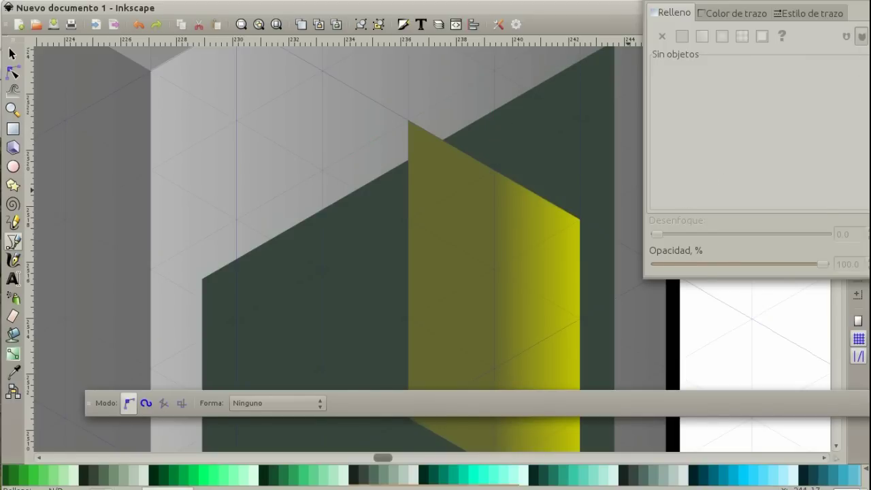
key("ctrl+shift+f")
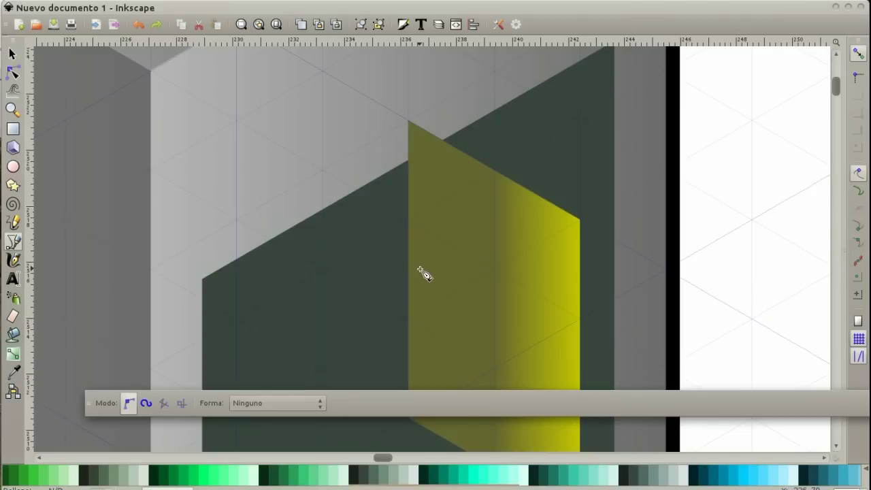
key("ctrl+shift+d")
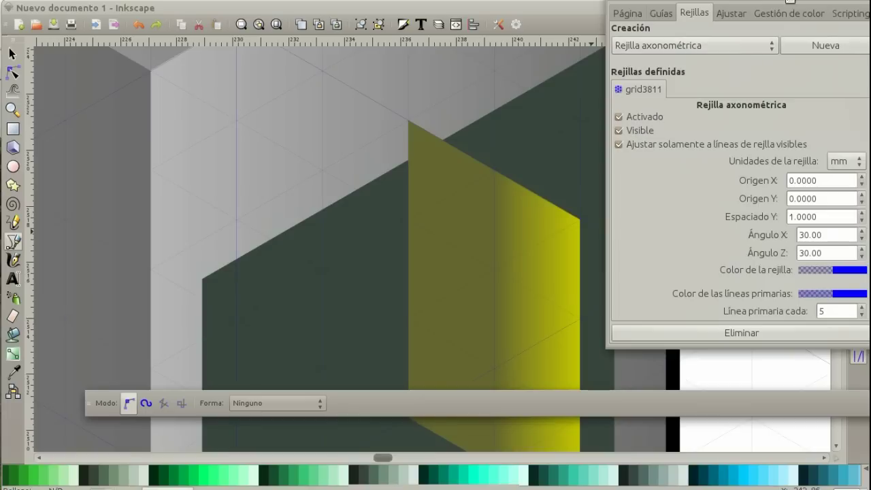
- Set grid snapping to 'Ajustar sólo si está más cerca que' with an adjusted snap distance
left_click_drag(789, 2, 686, 60)
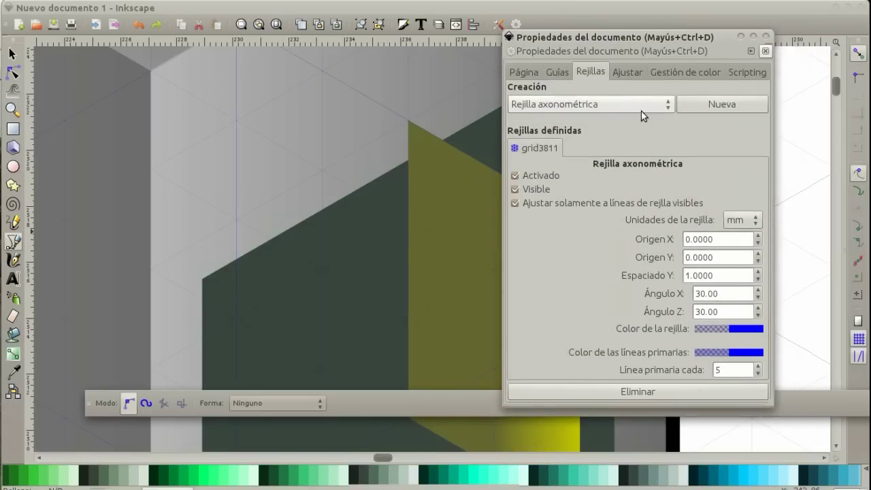
left_click(625, 72)
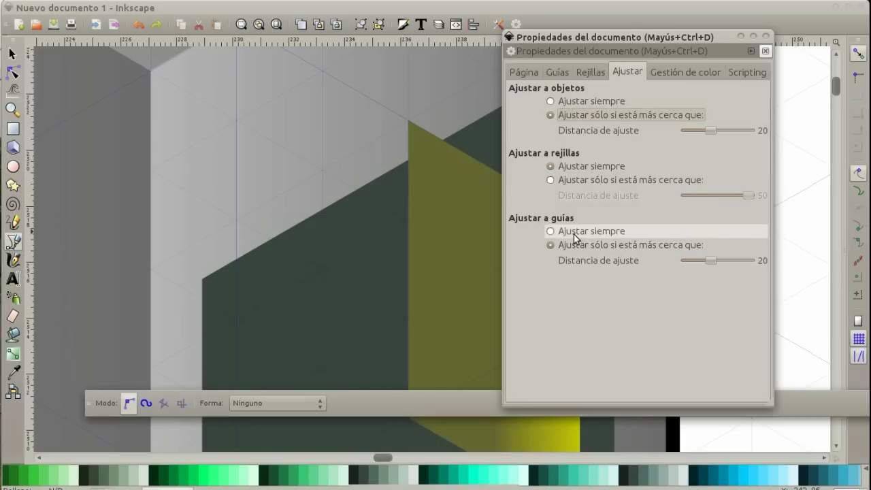
left_click(578, 183)
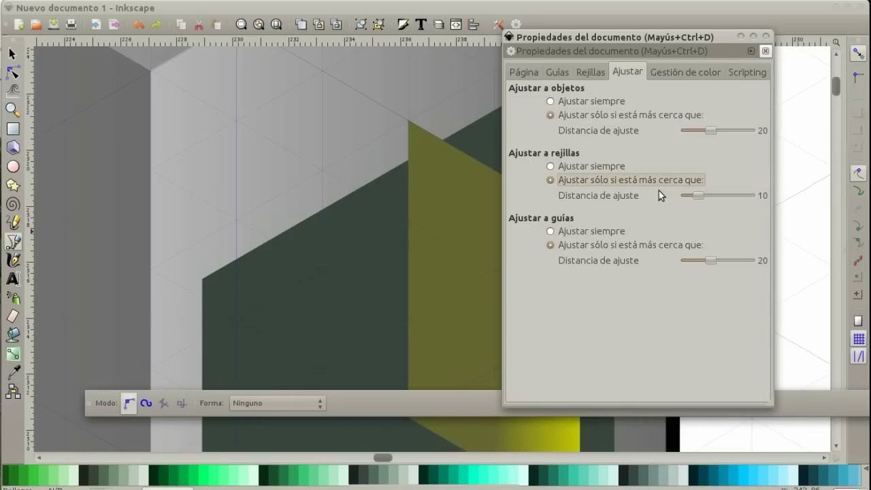
left_click_drag(696, 196, 755, 196)
left_click(766, 52)
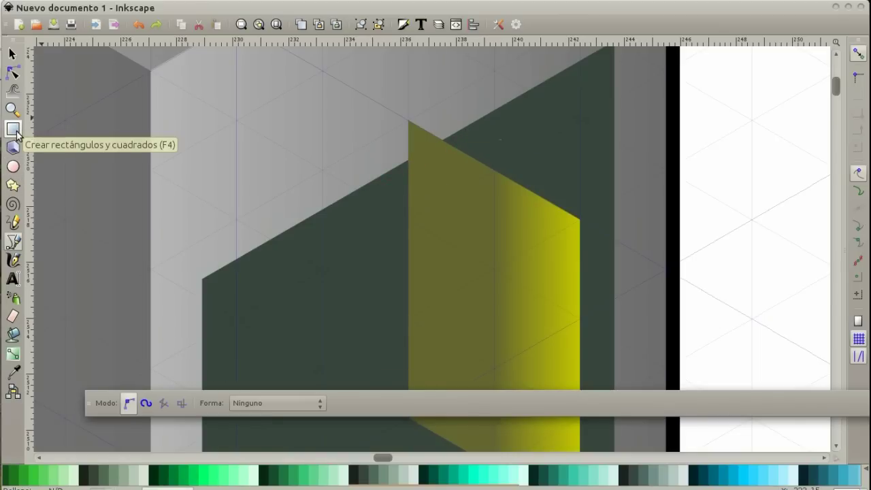
- Draw a small dark rectangle about 6 units wide above the yellow panel
left_click(15, 133)
mouse_move(322, 70)
left_mouse_down()
mouse_move(395, 125)
mouse_move(468, 120)
left_mouse_up()
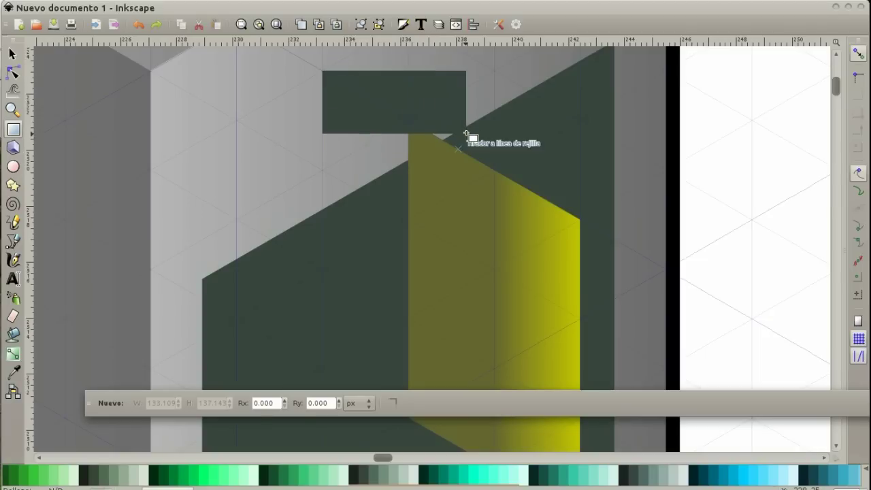
left_click_drag(469, 119, 494, 117)
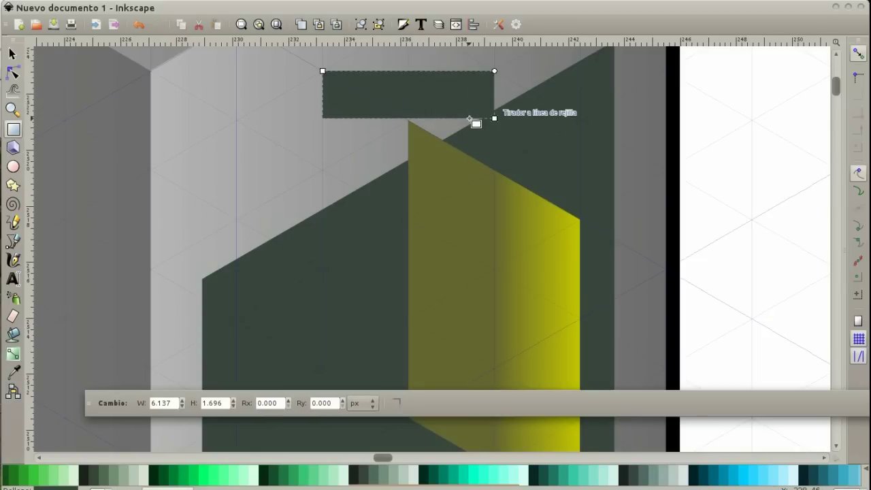
left_click(13, 54)
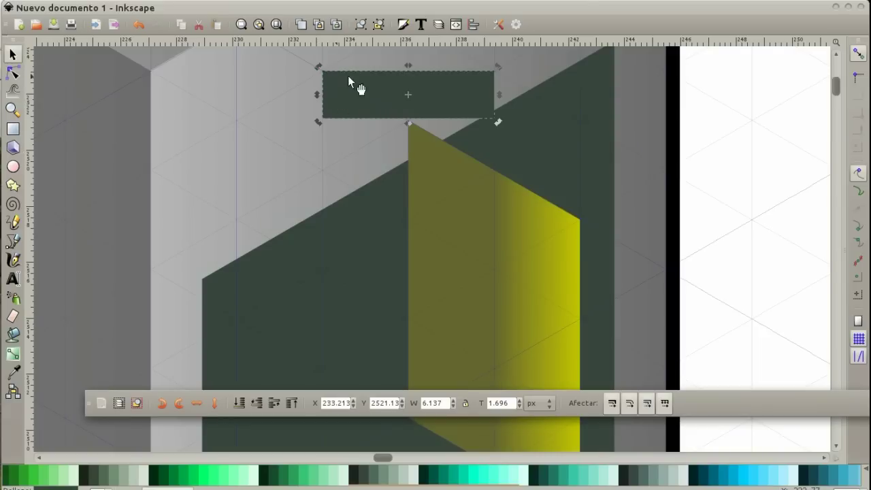
left_click(368, 95)
- Rotate the rectangle to the isometric slant and lay it along the dark shape's upper edge
left_click(390, 91)
left_click_drag(317, 122, 327, 142)
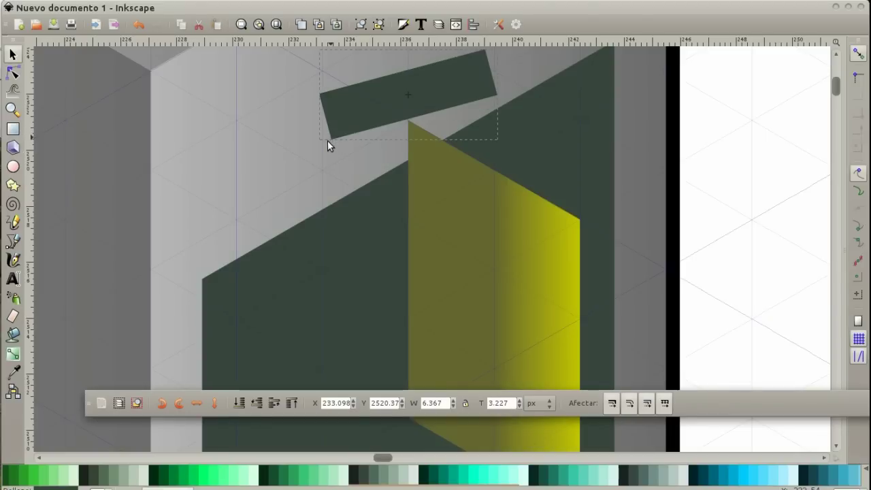
left_click_drag(327, 138, 334, 159)
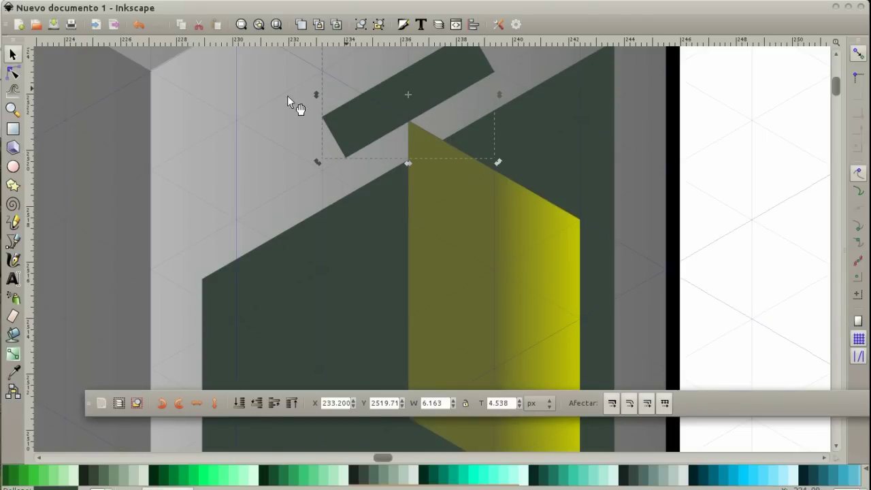
left_click(394, 133)
left_click_drag(453, 85, 436, 123)
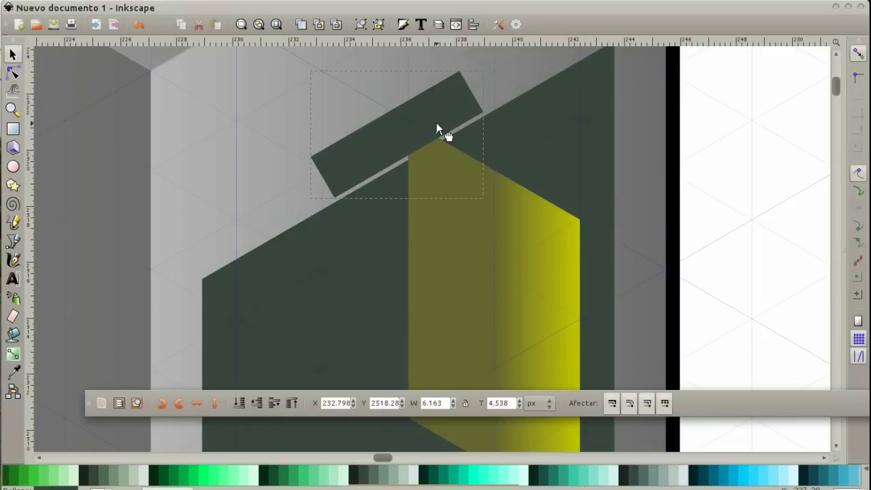
mouse_move(436, 122)
left_mouse_down()
mouse_move(465, 160)
mouse_move(439, 117)
mouse_move(447, 125)
mouse_move(417, 125)
mouse_move(446, 123)
left_mouse_up()
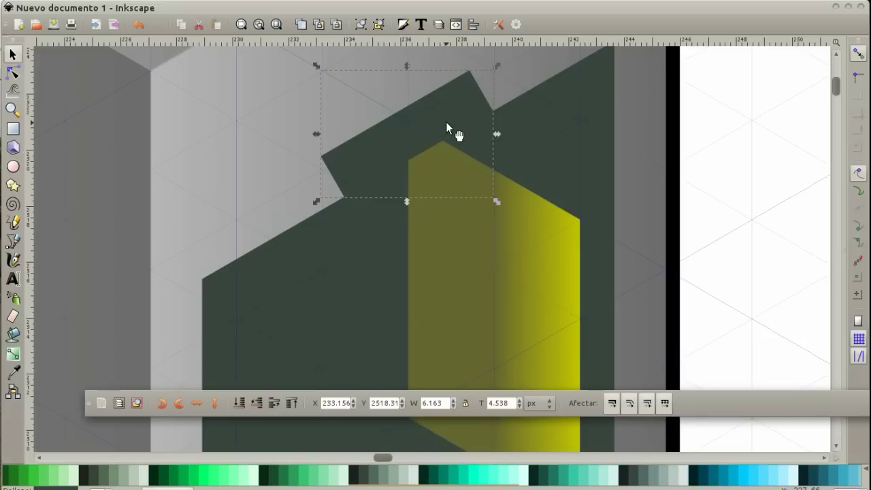
- Leave only the tilted rectangle selected, dropping the yellow panel
left_click(543, 268, "shift")
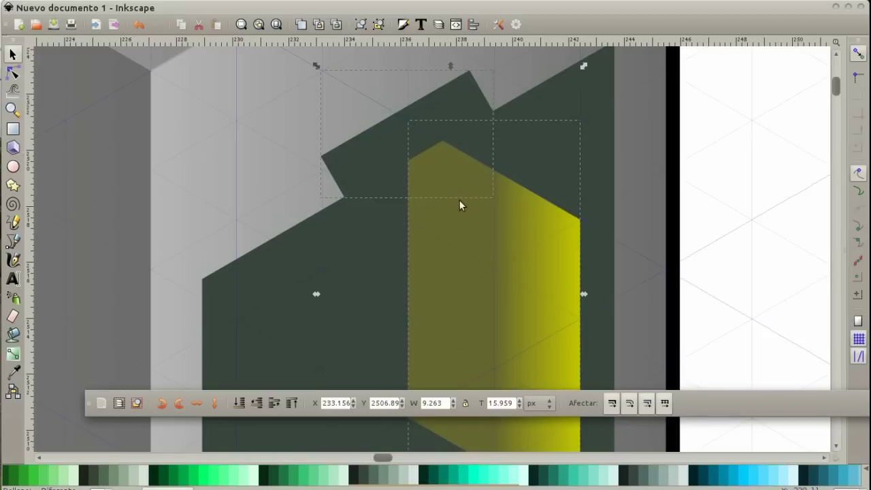
left_click(382, 148)
key("Escape")
left_click(387, 137)
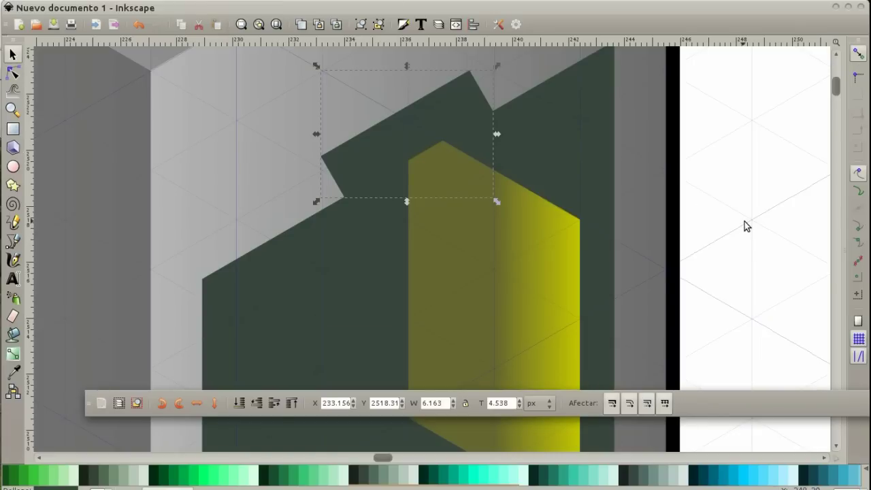
- Give the tilted rectangle no fill and a flat black 0.030 outline
key("ctrl+shift+f")
left_click(662, 36)
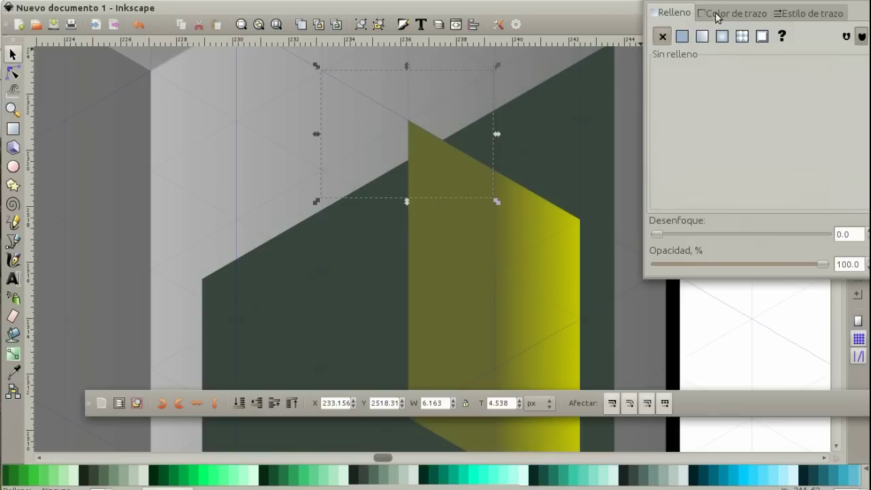
left_click(715, 14)
left_click(682, 37)
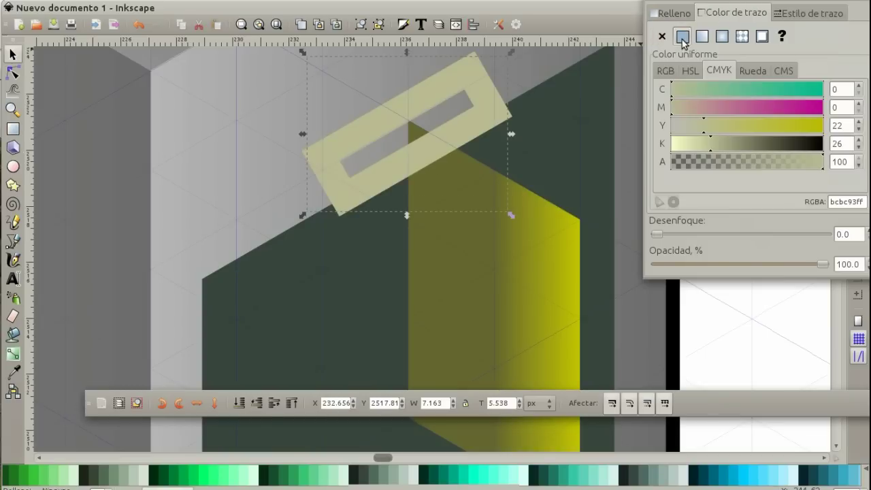
left_click(793, 14)
scroll(762, 32, "down", 6)
scroll(762, 33, "down", 1)
scroll(762, 33, "down", 2)
triple_click(763, 34)
type("0.03")
key("Return")
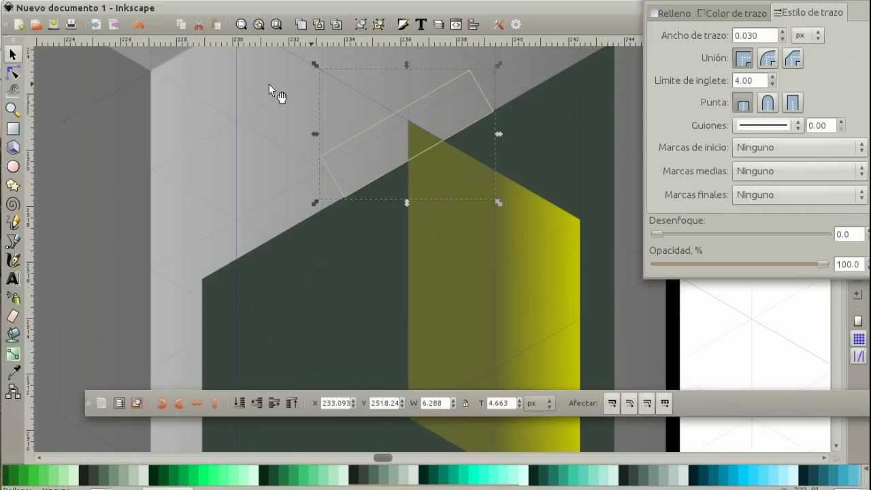
left_click(732, 14)
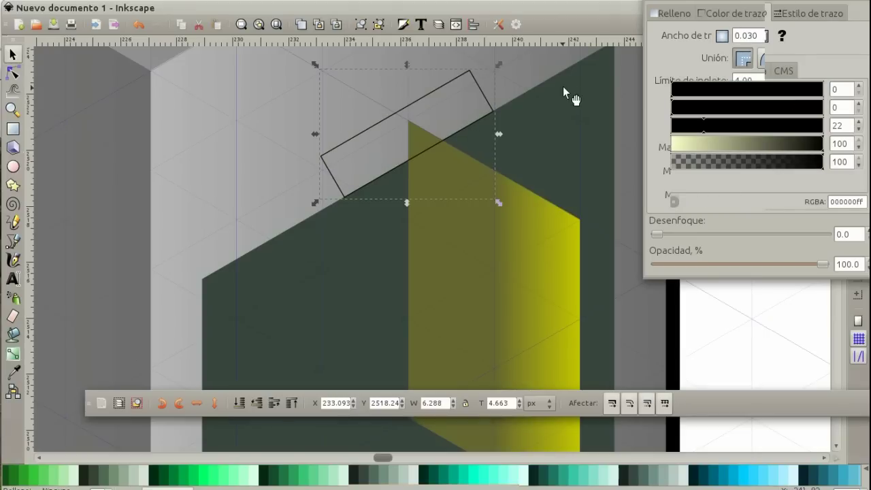
- Split the yellow panel along the rectangle with Path > Division
left_click(498, 263, "shift")
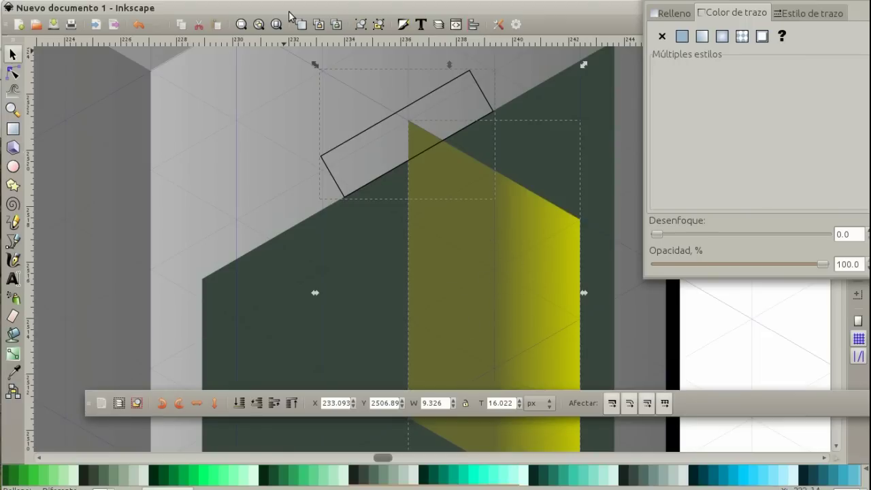
left_click(251, 2)
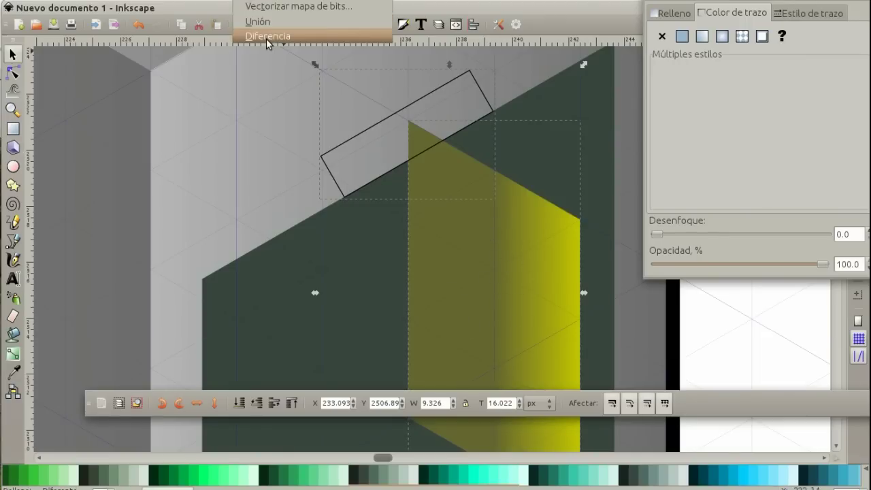
left_click(269, 77)
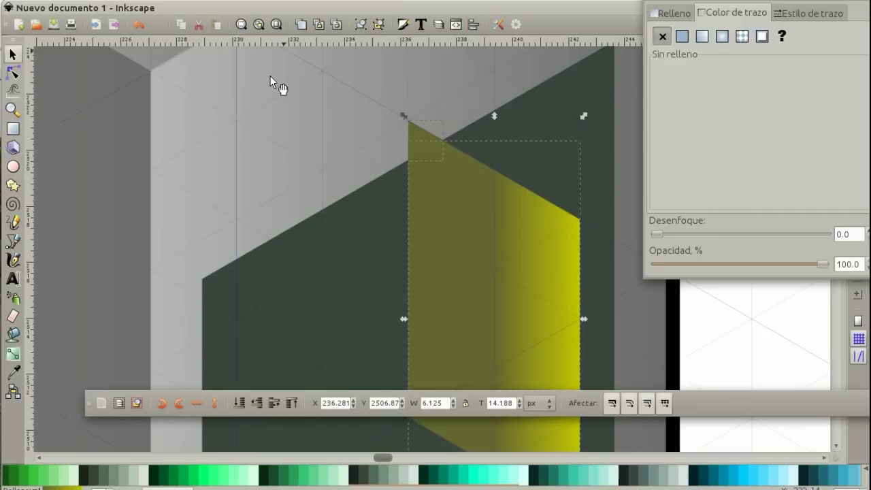
- Pull the small corner triangle off the yellow panel, delete it, and shift the view down
left_click(779, 323)
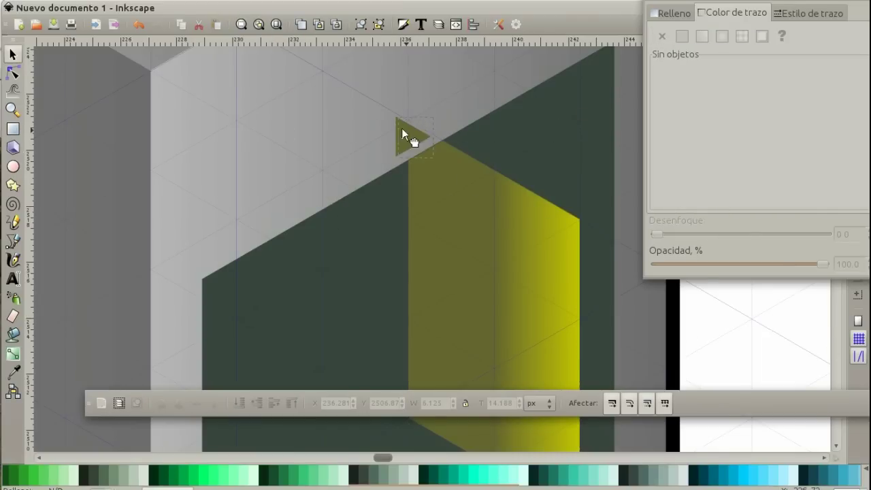
left_click_drag(402, 130, 313, 203)
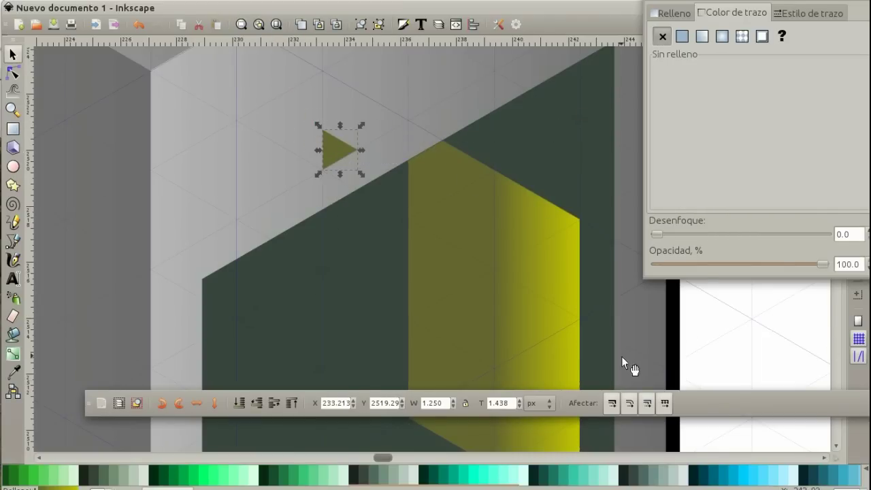
key("Delete")
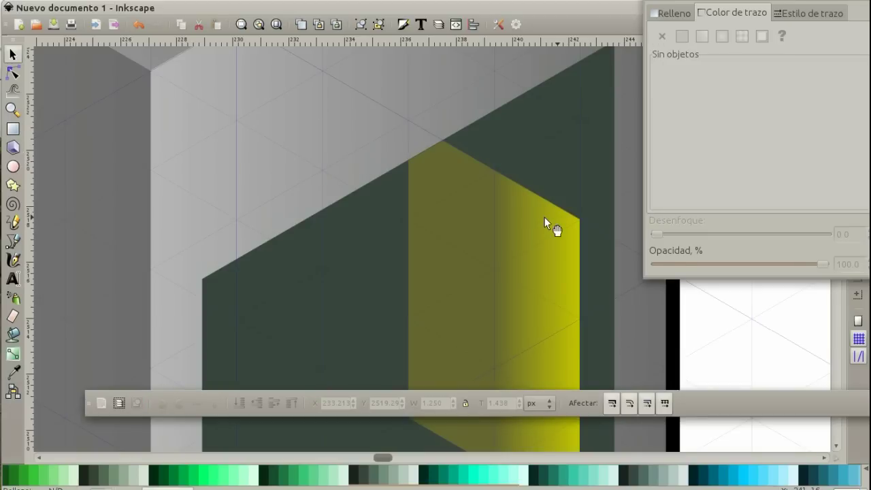
key("ctrl+z")
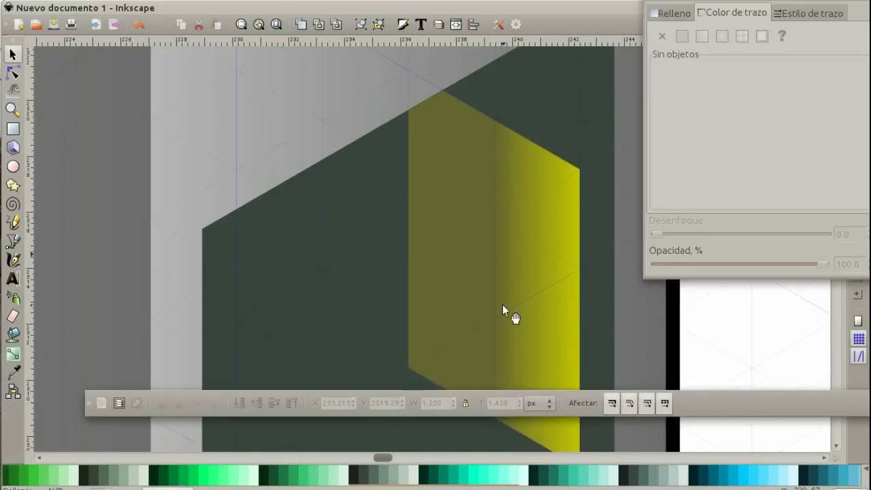
key("ctrl+z")
key("ctrl+z")
key("ctrl+z")
key("ctrl+z")
key("ctrl+z")
key("ctrl+z")
key("ctrl+z")
key("ctrl+z")
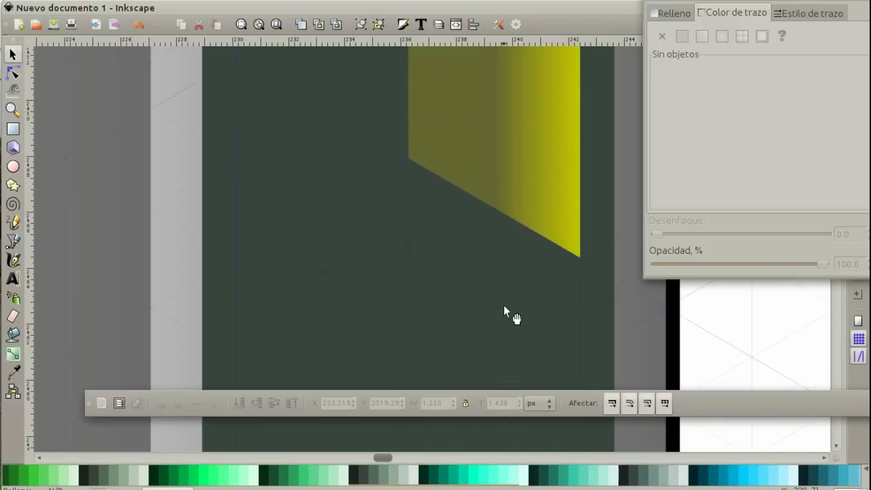
key("ctrl+z")
key("ctrl+z")
key("ctrl+z")
key("ctrl+z")
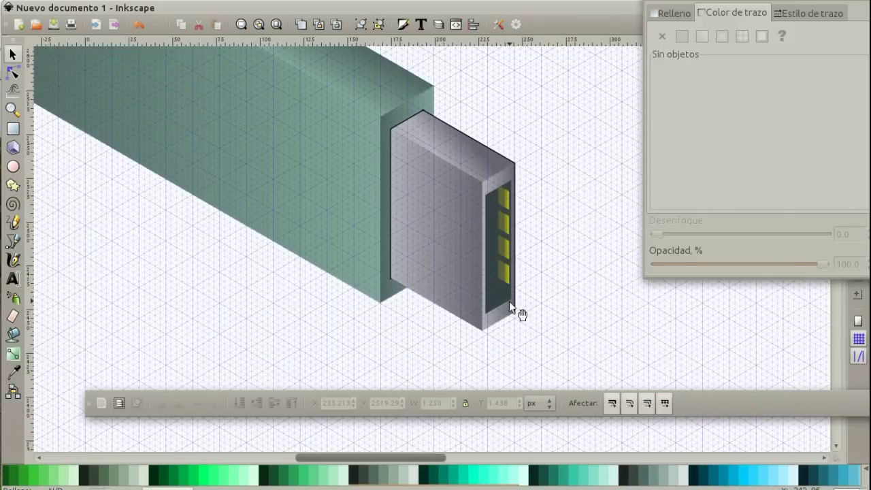
- Duplicate the yellow contact pane and place the copy below the original
scroll(514, 317, "up", 2)
scroll(509, 317, "up", 1)
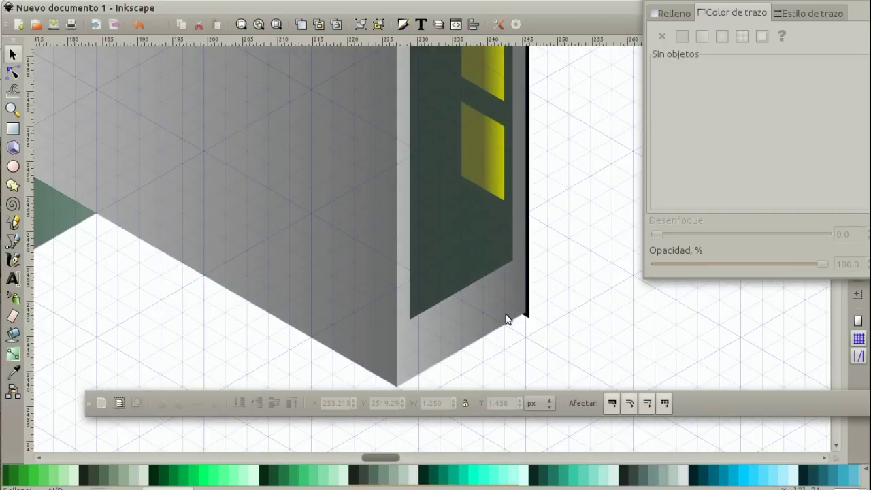
left_click(484, 176)
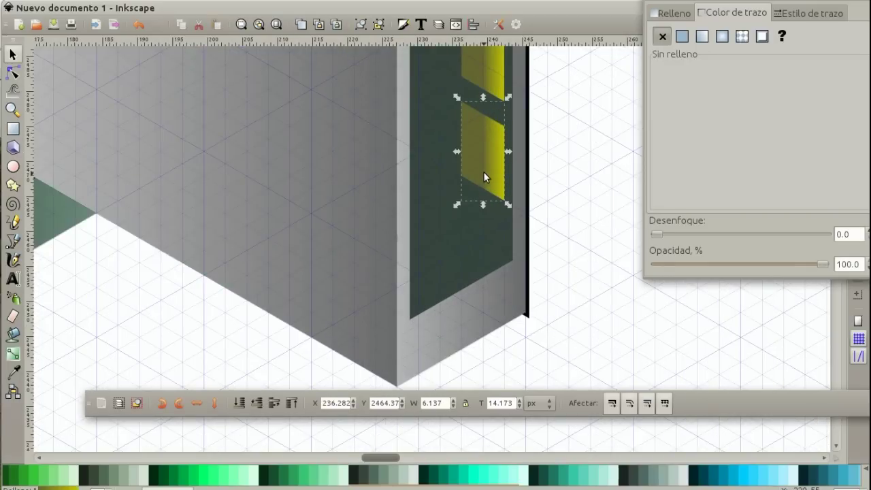
key("ctrl+d")
left_click_drag(484, 157, 483, 253)
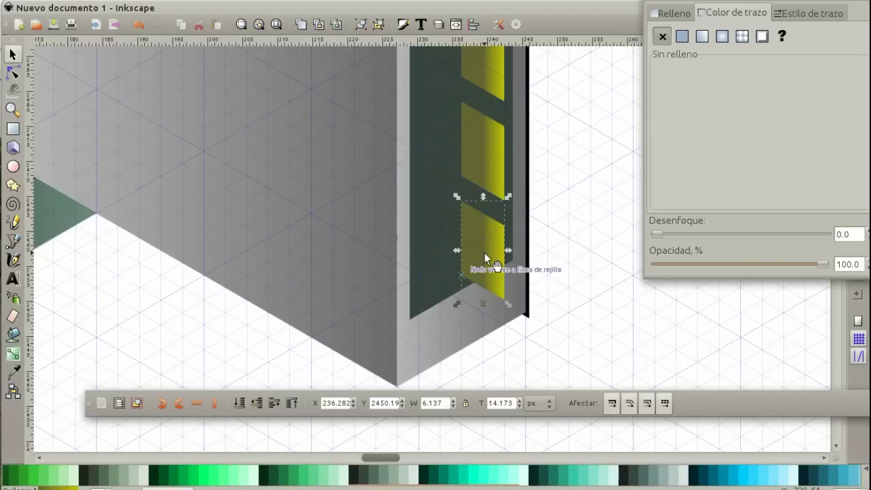
- Select the connector's vertical black edge line and set its stroke to none
left_click_drag(500, 338, 443, 278)
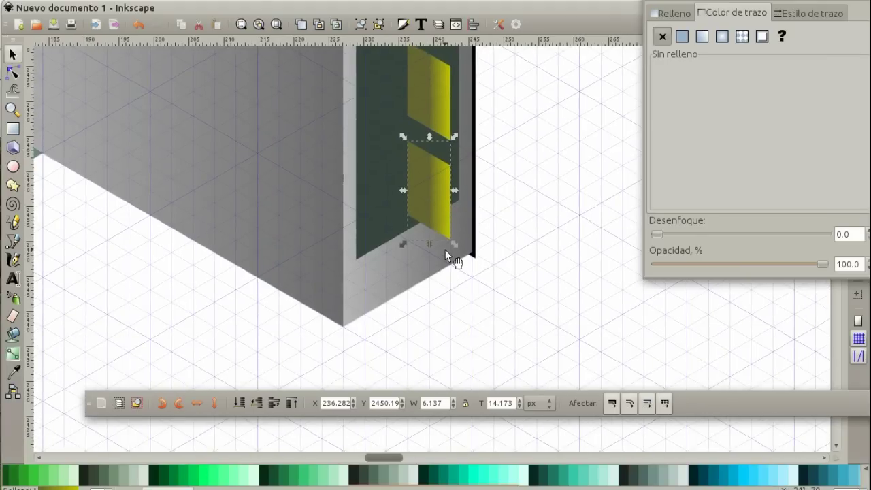
left_click(474, 258)
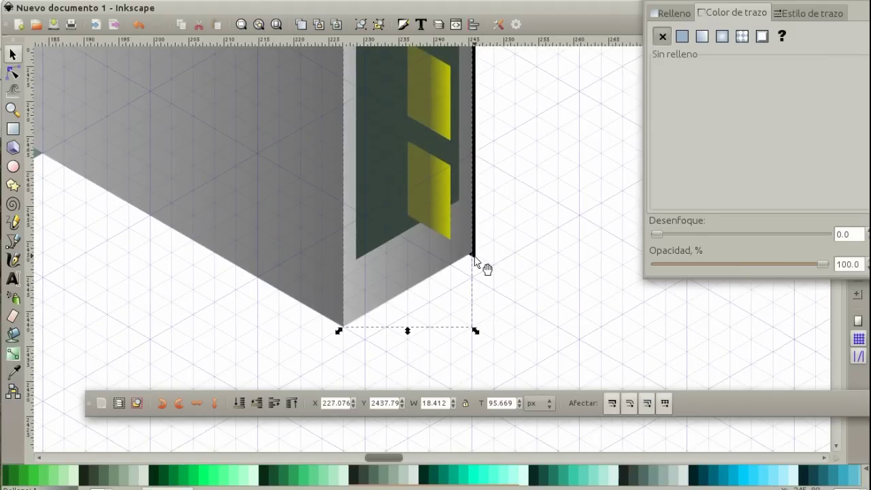
mouse_move(544, 186)
left_mouse_down()
mouse_move(490, 368)
mouse_move(521, 451)
left_mouse_up()
scroll(517, 381, "up", 5)
scroll(477, 313, "up", 2)
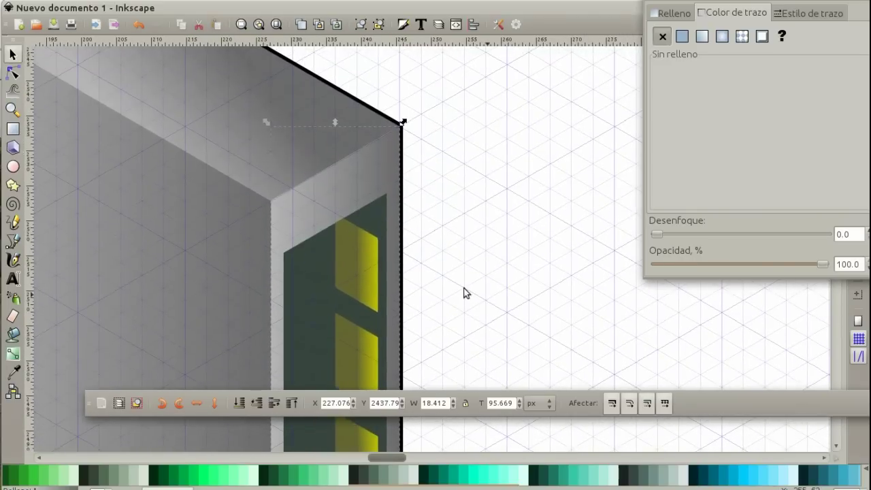
left_click(380, 109)
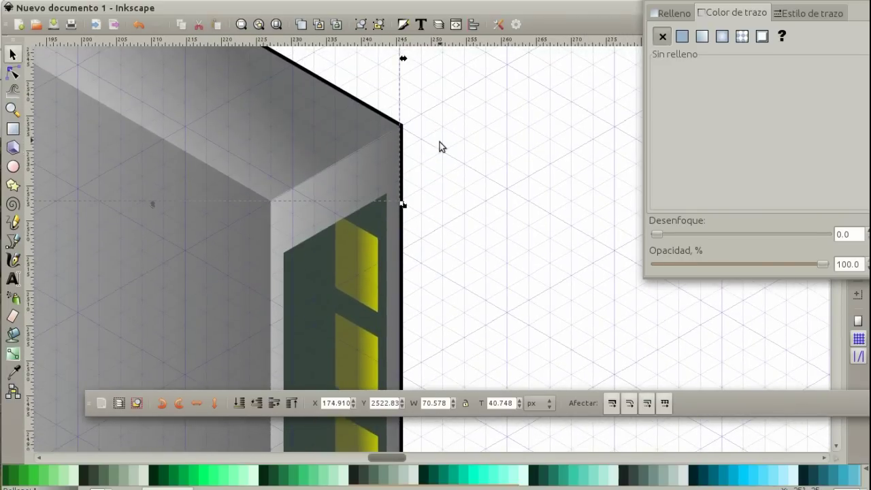
left_click(408, 181)
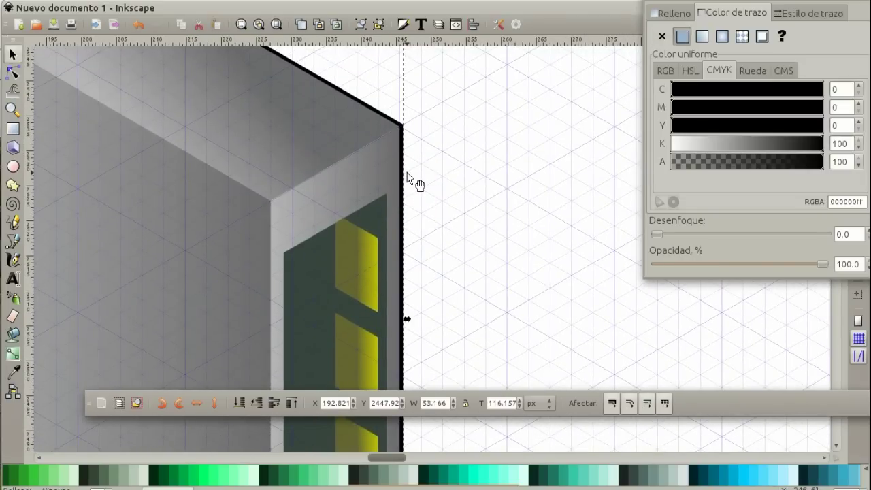
scroll(432, 187, "down", 3)
scroll(431, 186, "down", 2)
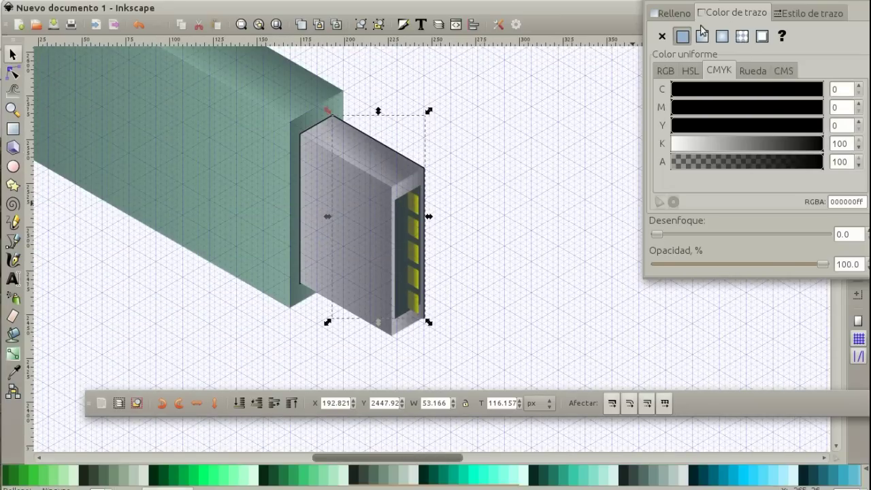
left_click(663, 36)
scroll(451, 245, "up", 2)
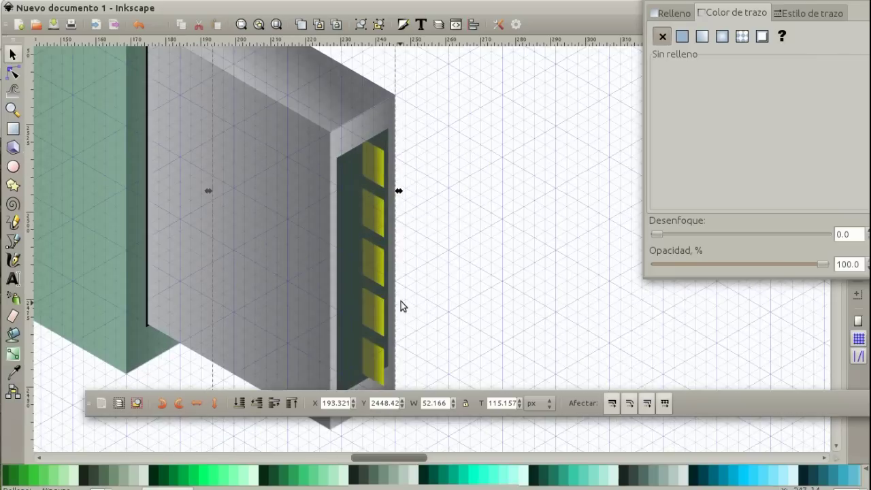
scroll(436, 231, "up", 2)
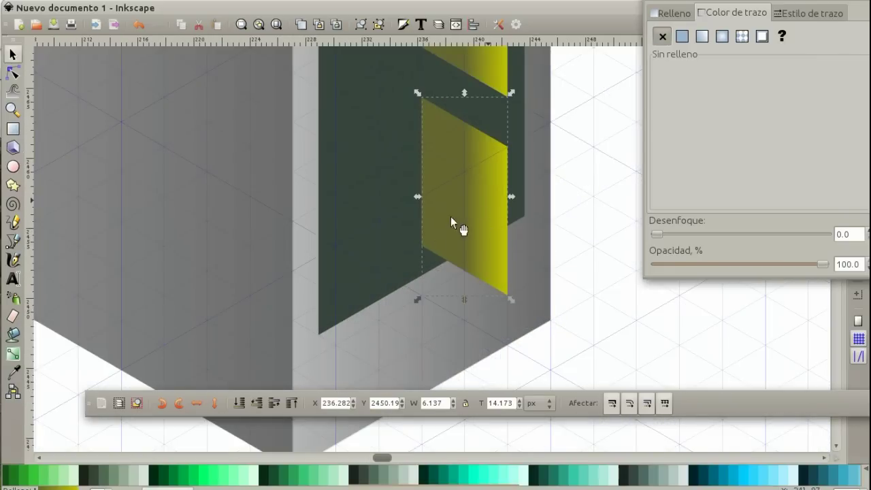
- Draw a rectangle across the pane's bottom with a black 0.030 outline and convert it to a path
left_click(13, 129)
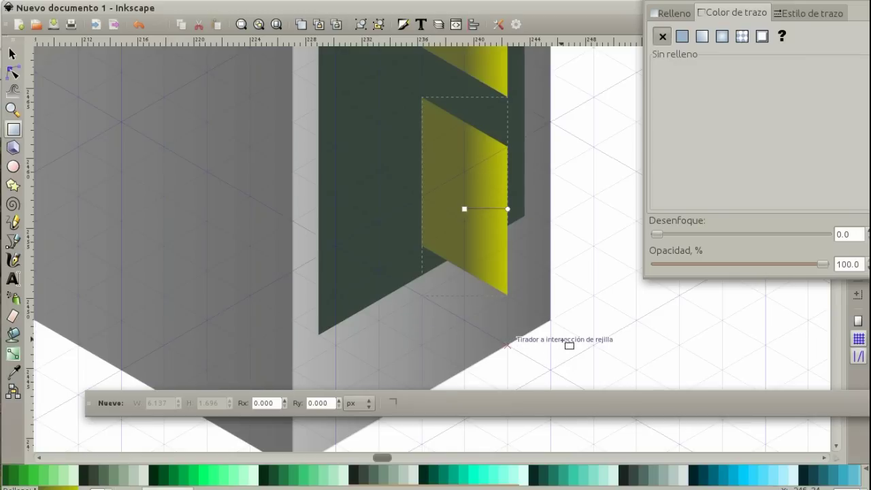
key("Escape")
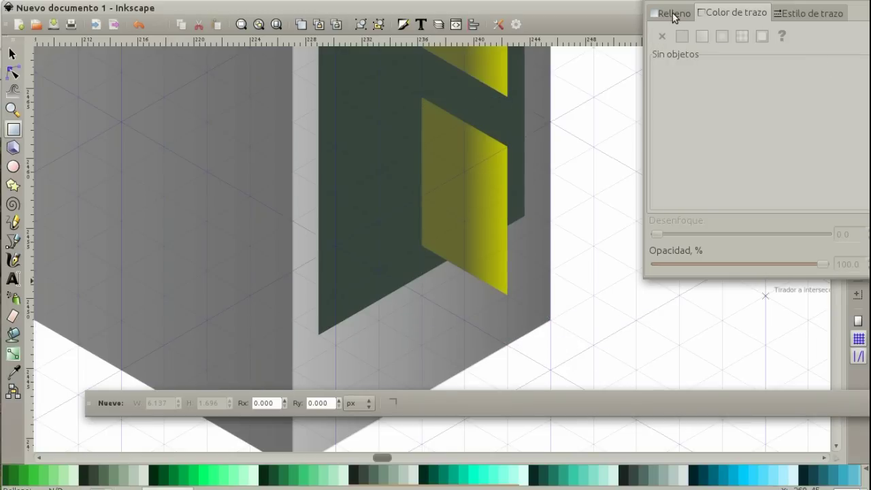
left_click(673, 14)
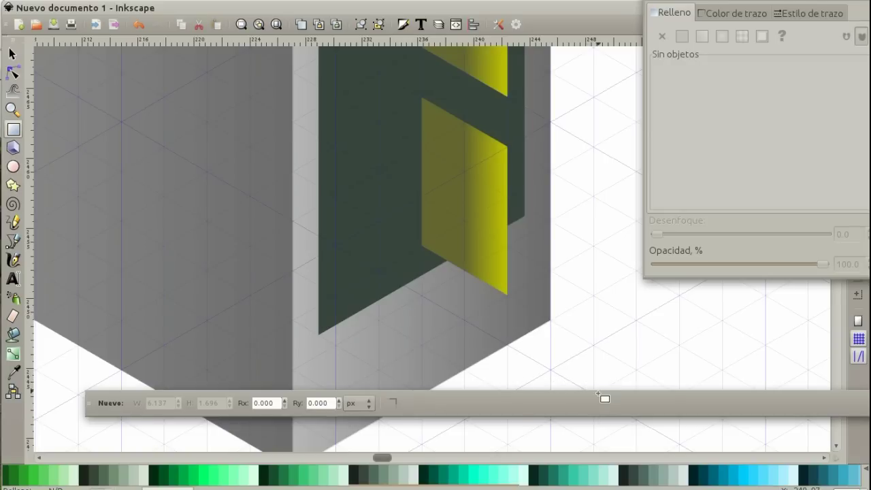
left_click_drag(206, 271, 551, 370)
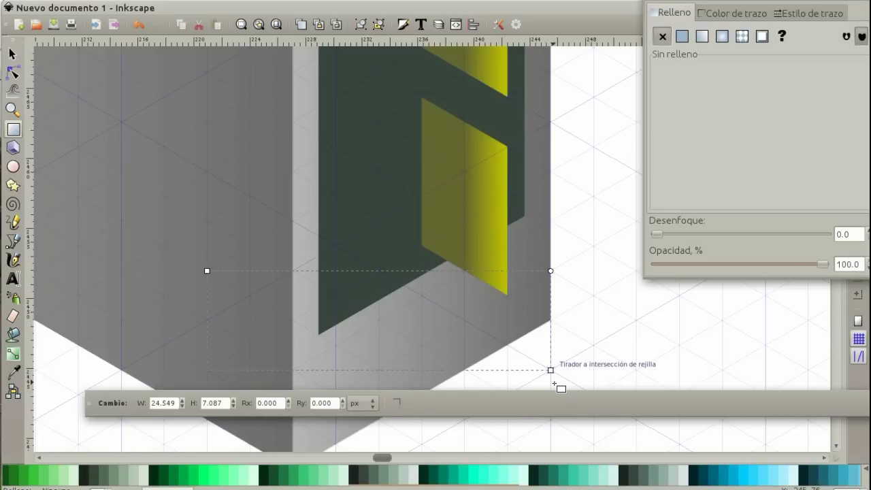
left_click(732, 13)
left_click(683, 36)
left_click(807, 13)
double_click(755, 35)
type("0.03")
key("Return")
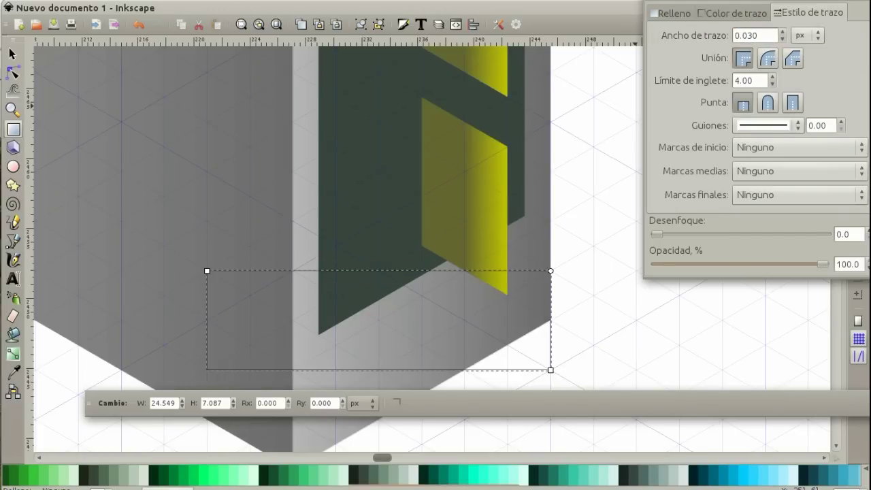
key("shift+ctrl+c")
- Tilt the rectangle to the isometric angle and position it over the lowest pane's bottom
left_click(12, 54)
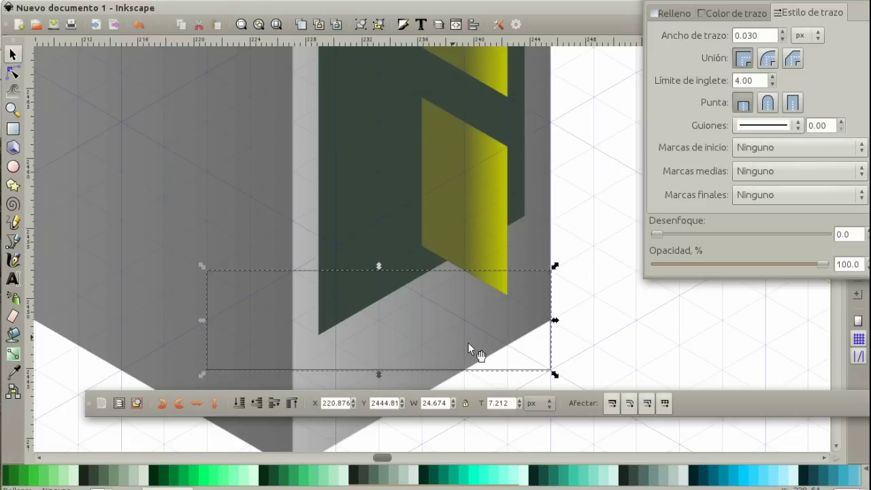
left_click(549, 341)
left_click_drag(556, 266, 534, 186)
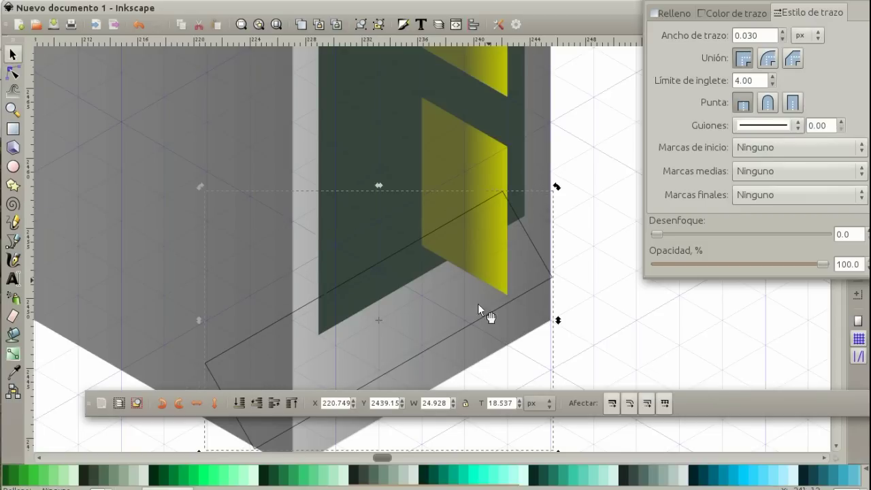
left_click_drag(481, 318, 535, 333)
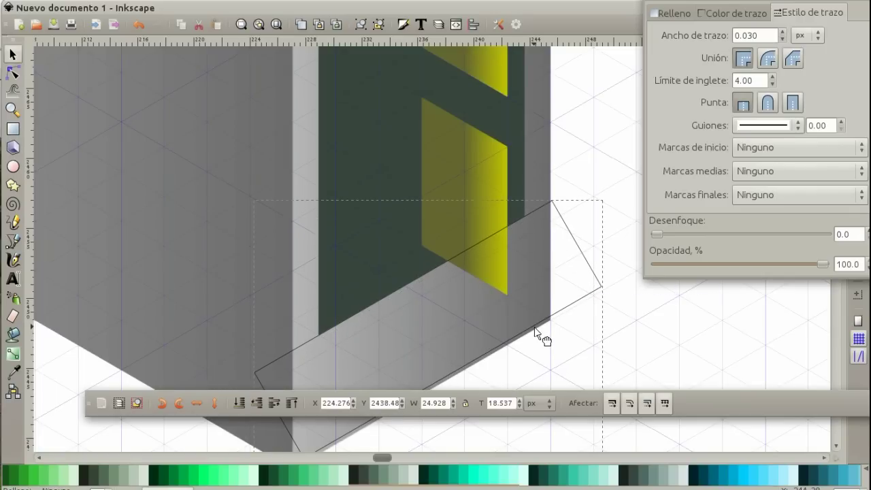
left_click_drag(535, 328, 538, 327)
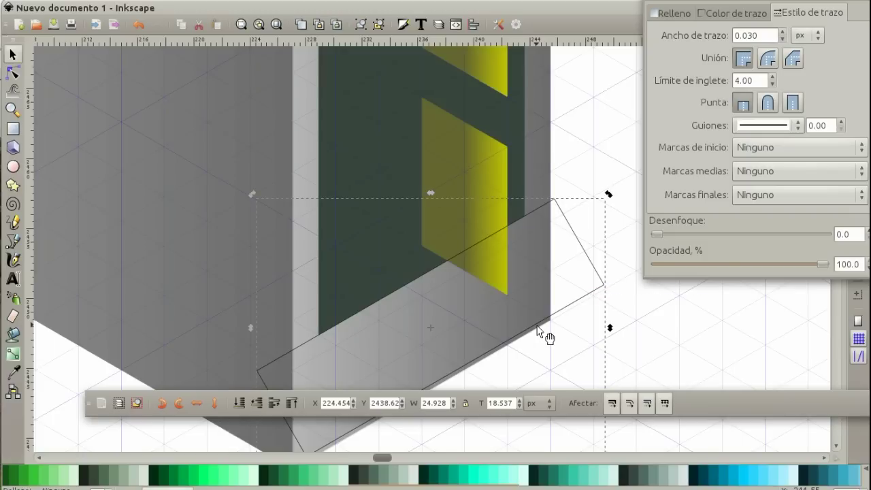
- Divide the lowest yellow pane with the rectangle and delete the cut-off triangle
left_click(499, 169, "shift")
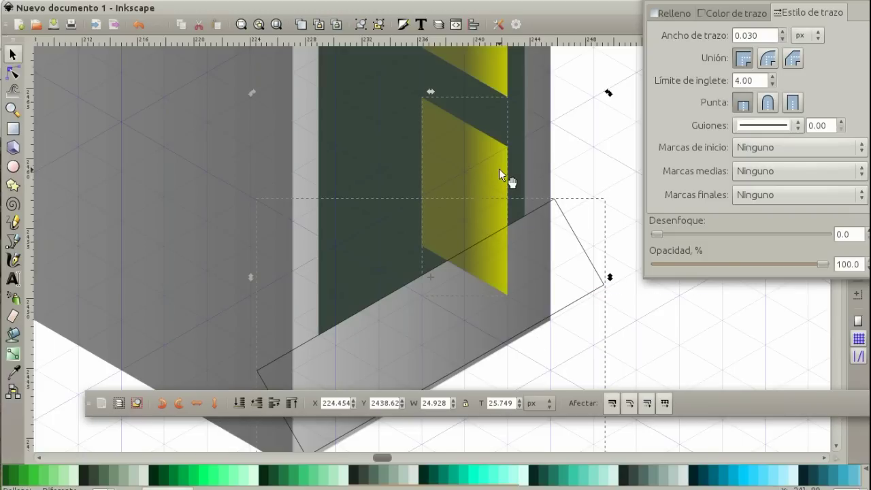
left_click(269, 2)
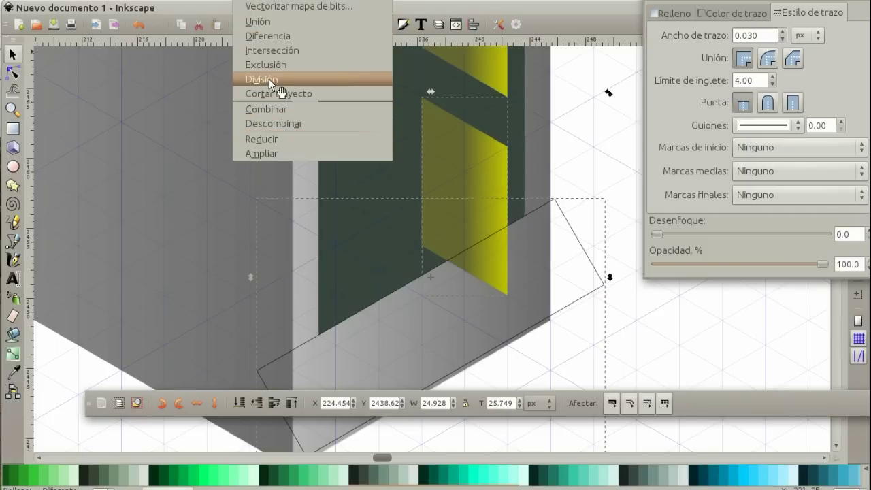
left_click(269, 78)
left_click_drag(509, 273, 636, 296)
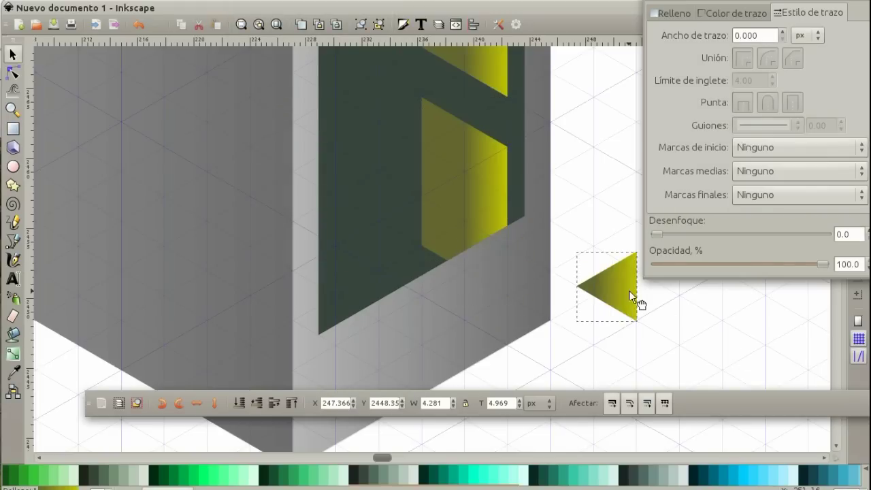
key("Delete")
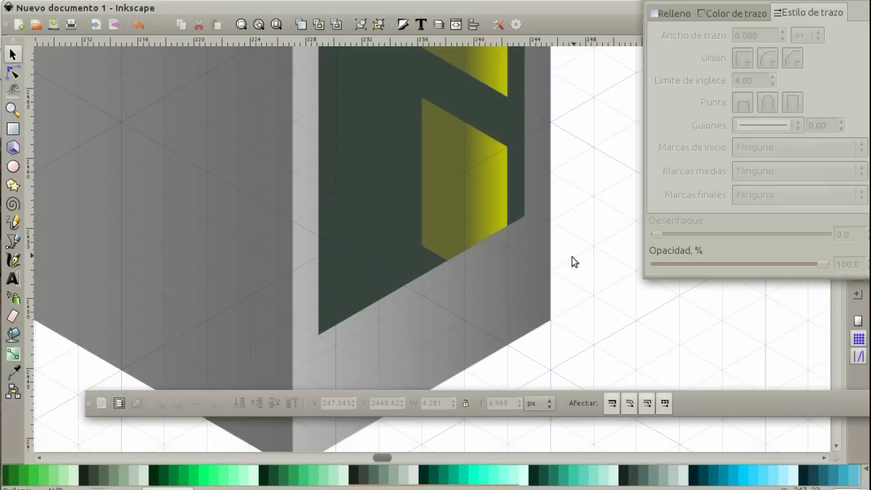
- Zoom out to frame the whole USB drive and turn off the grid via View > Rejilla
scroll(565, 264, "down", 1)
scroll(565, 264, "down", 2)
scroll(564, 264, "down", 2)
scroll(497, 191, "up", 1)
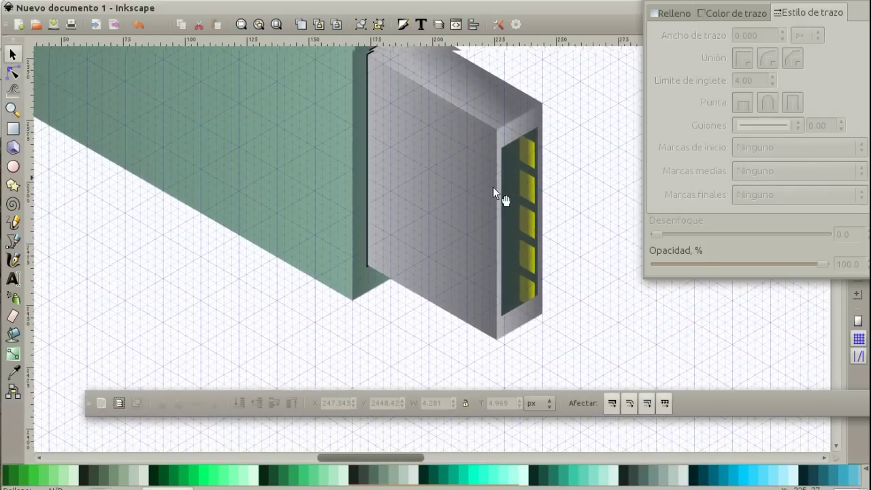
scroll(470, 229, "up", 3)
scroll(471, 229, "down", 2)
scroll(534, 252, "up", 2)
scroll(527, 252, "down", 1)
left_click_drag(277, 183, 319, 206)
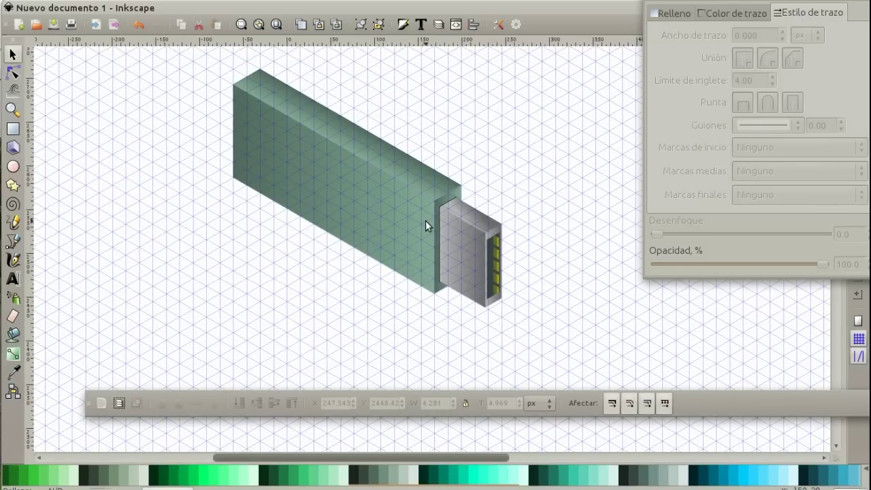
left_click_drag(424, 197, 409, 218)
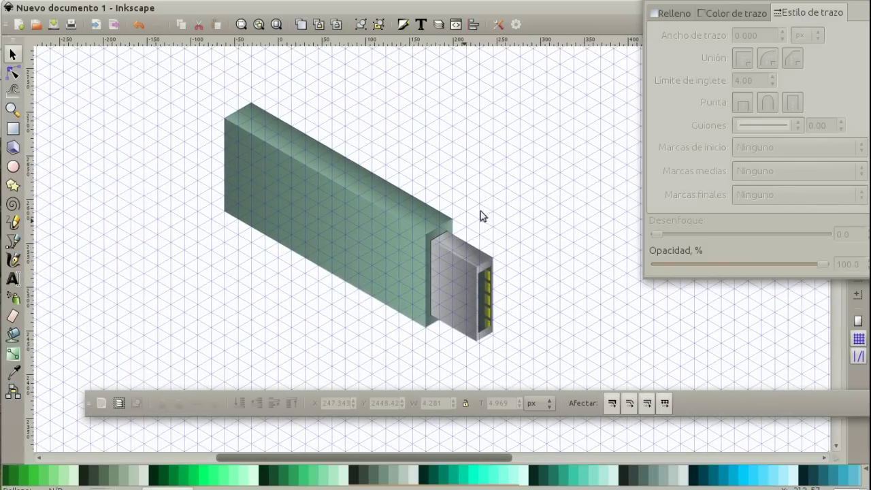
key("alt+v")
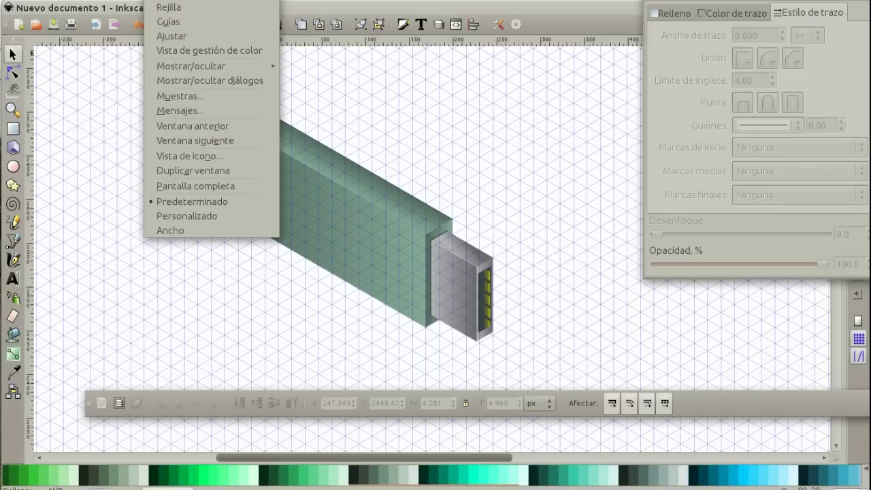
left_click(170, 8)
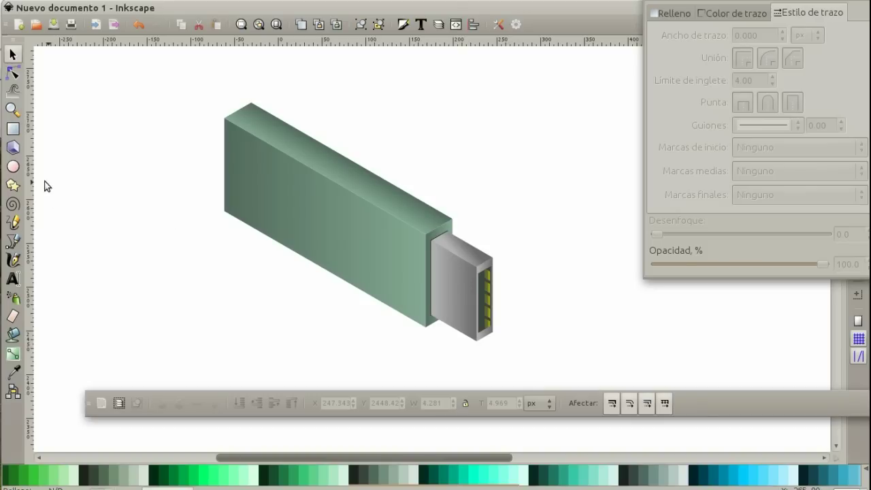
- Draw a wide ellipse across the drive with no outline and a flat grey fill
key("e")
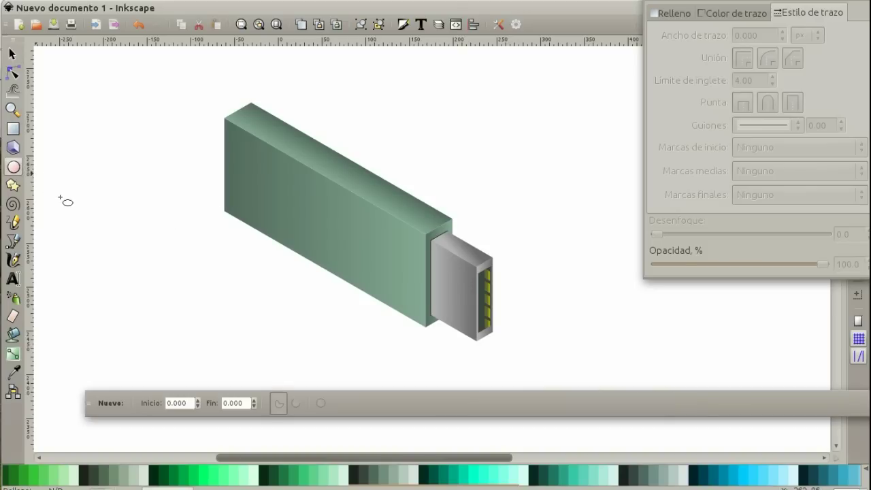
left_click_drag(200, 172, 481, 307)
left_click_drag(481, 307, 579, 264)
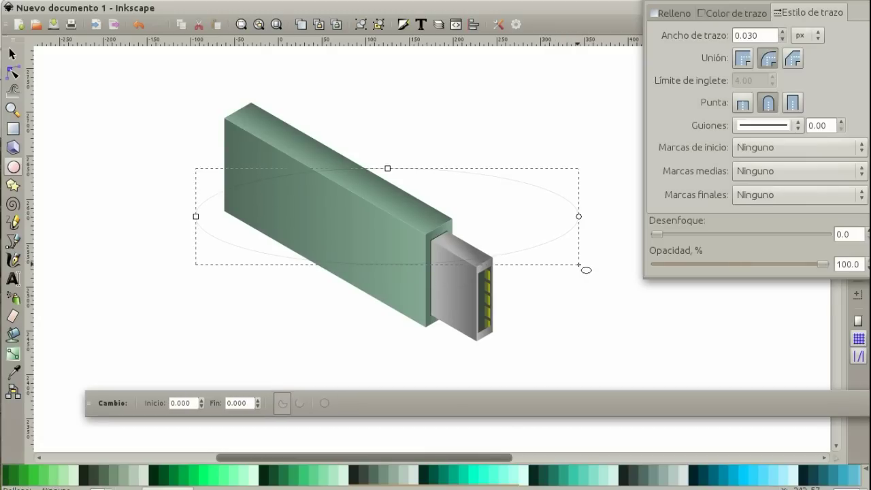
left_click(719, 19)
left_click(661, 36)
left_click(673, 12)
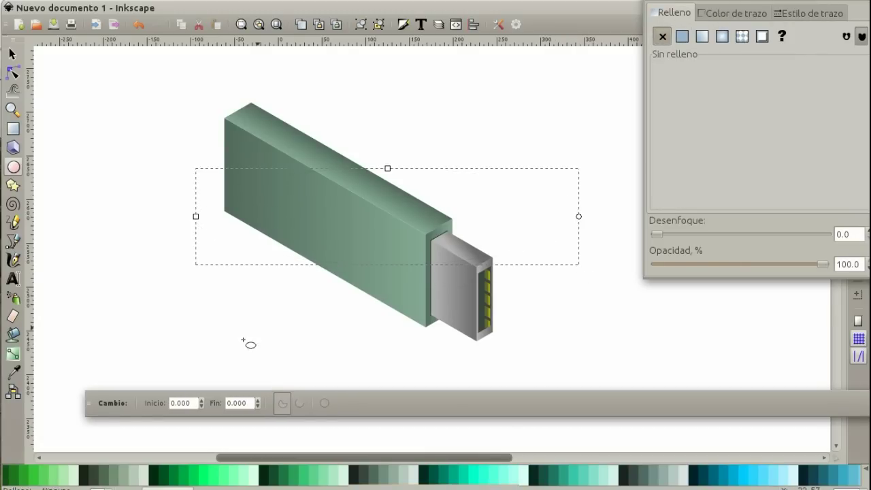
left_click(681, 37)
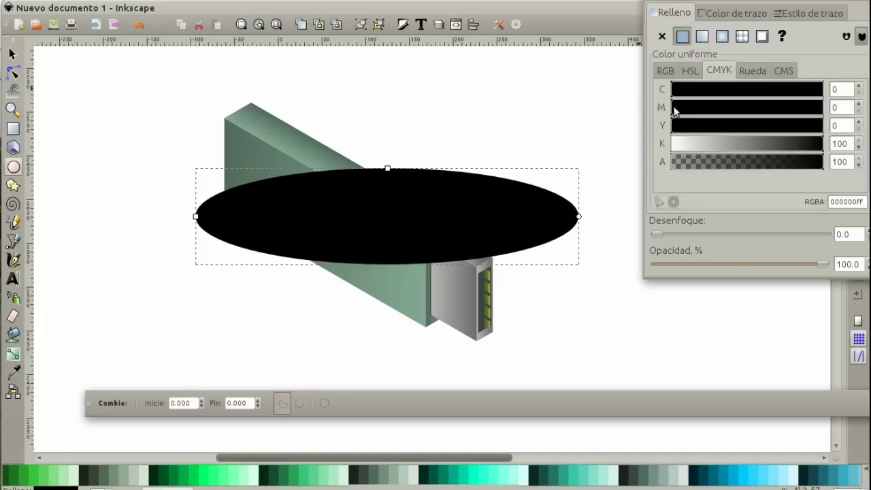
mouse_move(719, 146)
left_mouse_down()
mouse_move(711, 151)
mouse_move(722, 150)
left_mouse_up()
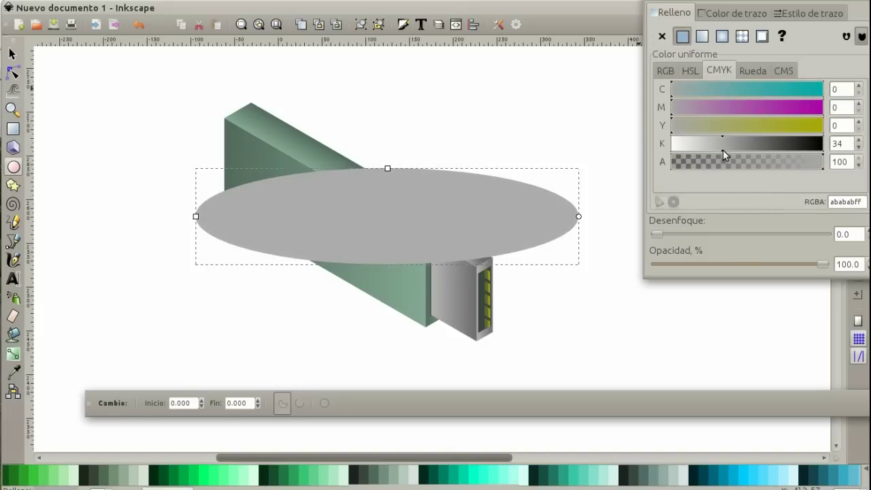
- Rotate and move the grey ellipse so it follows the drive's diagonal
left_click(13, 54)
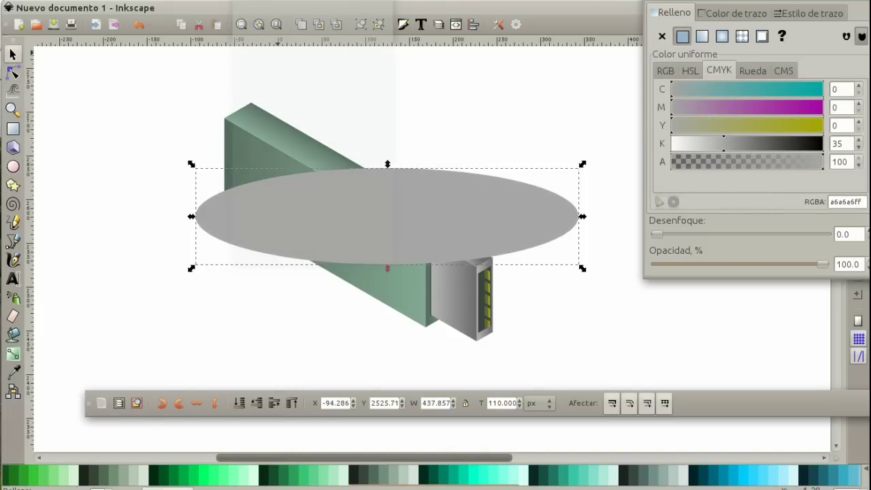
left_click(447, 229)
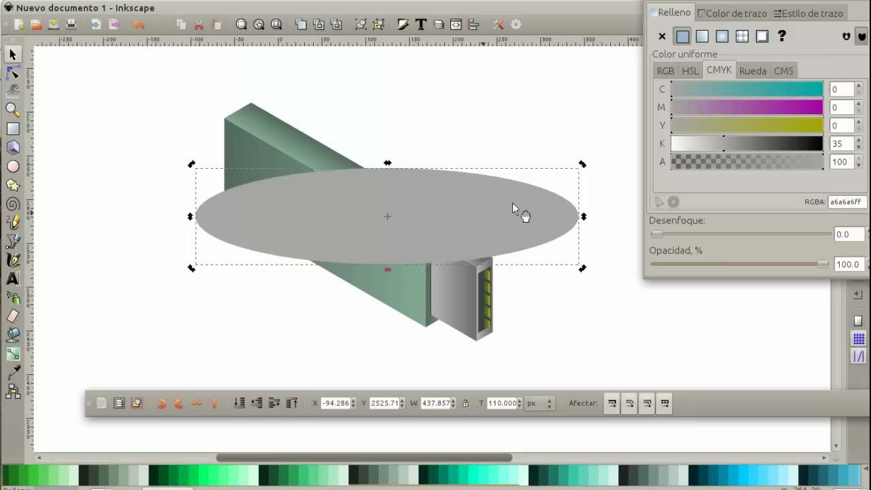
left_click_drag(583, 164, 577, 271)
left_click(430, 289)
left_click_drag(430, 285, 404, 298)
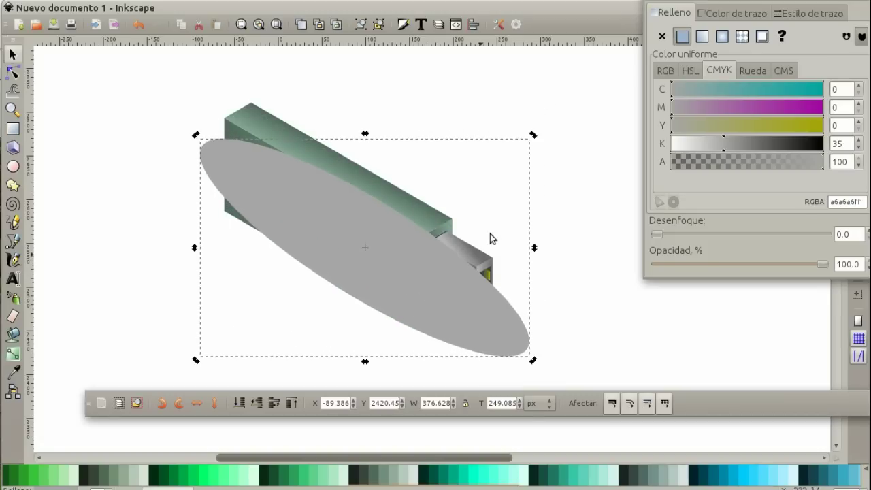
left_click_drag(533, 137, 530, 115)
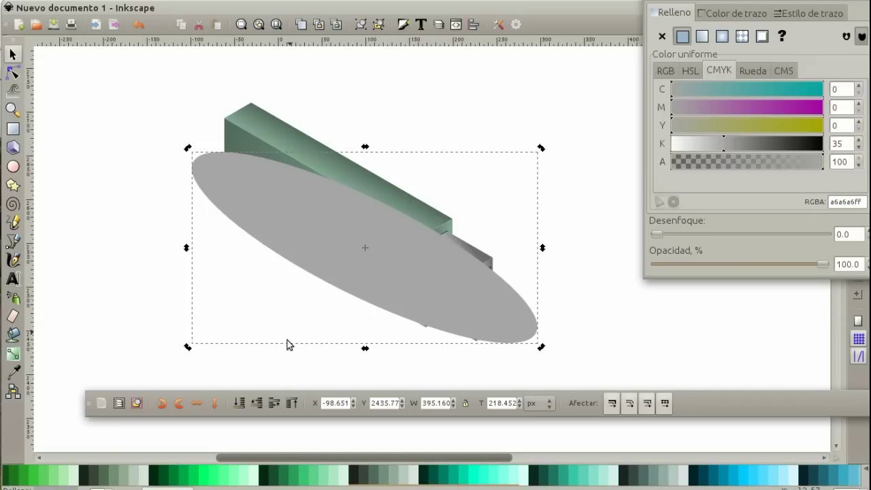
- Send the ellipse behind the USB drive and fine-tune its tilt and size
left_click(240, 404)
left_click_drag(513, 330, 511, 337)
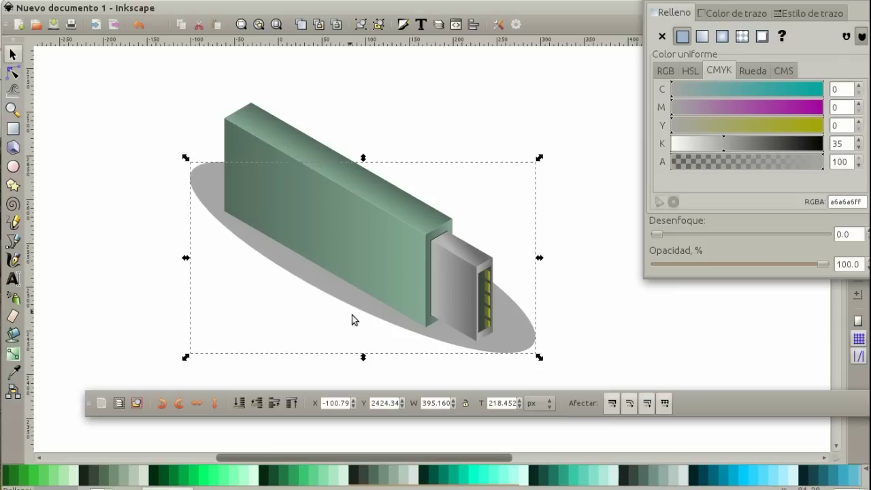
left_click_drag(363, 357, 364, 342)
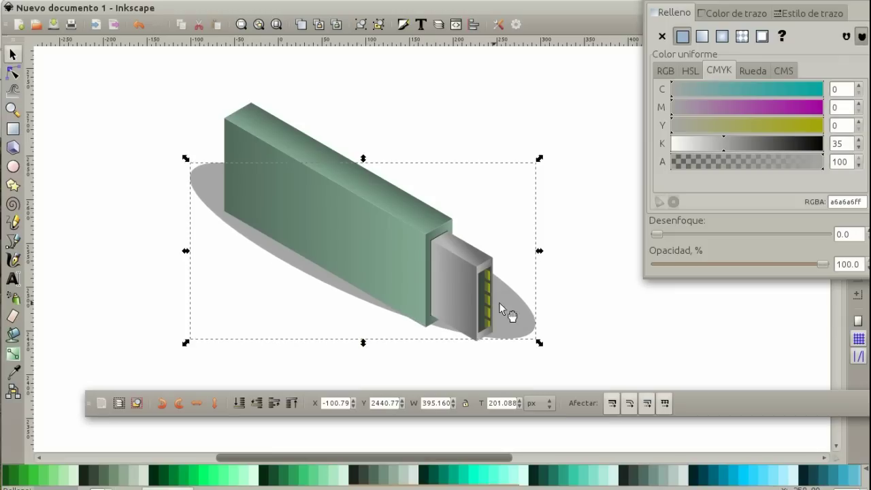
left_click_drag(541, 161, 541, 174)
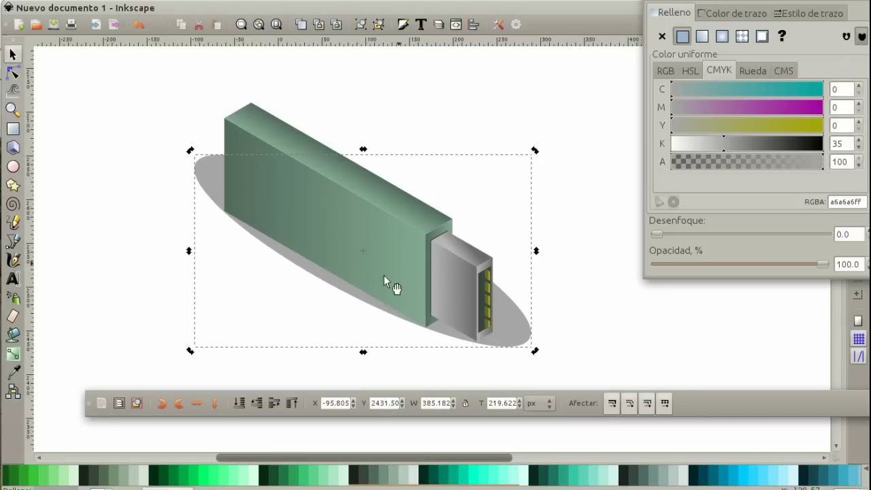
left_click(361, 307)
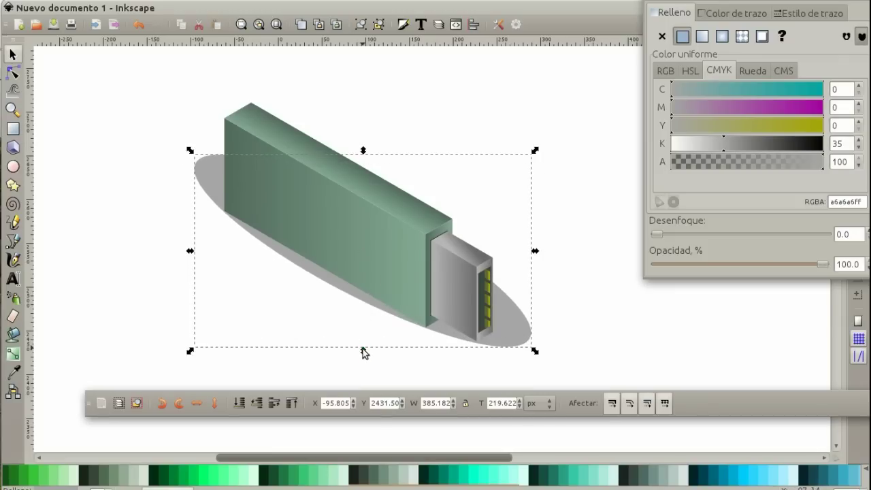
left_click_drag(363, 350, 361, 355)
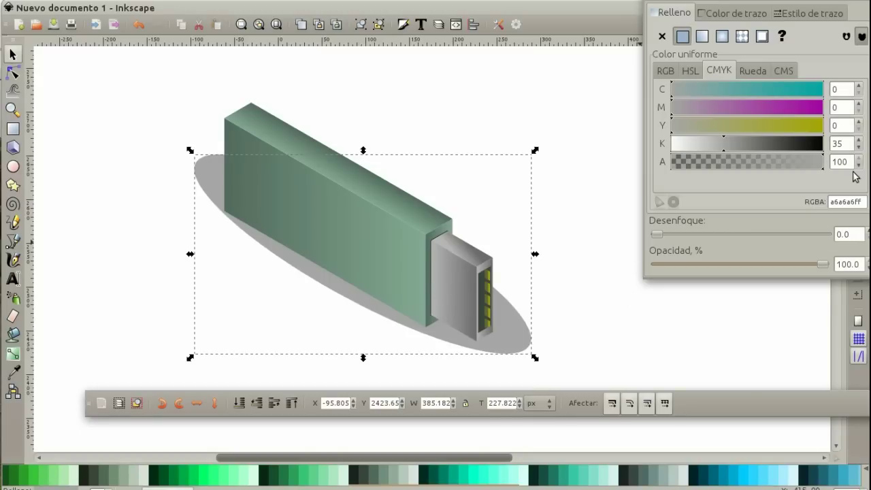
- Set the shadow ellipse's blur to 4, then 8, and close the Fill and Stroke dialog
key("shift+ctrl+f")
left_click_drag(733, 38, 692, 64)
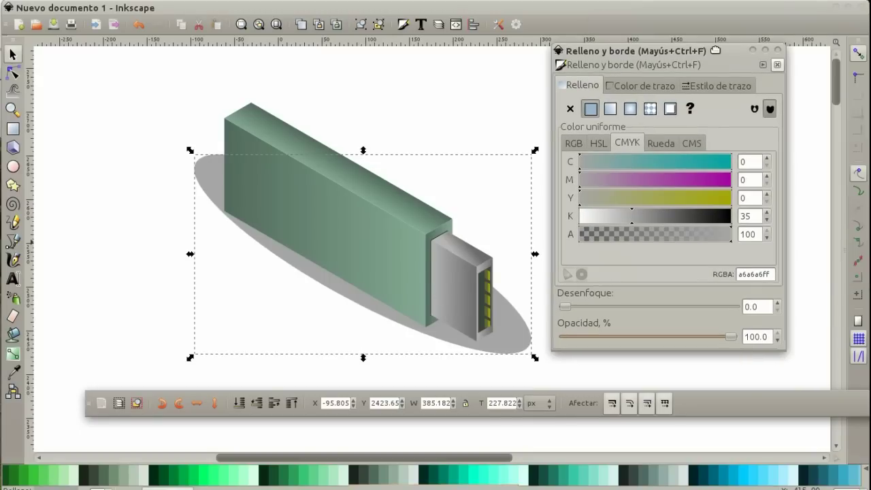
triple_click(770, 305)
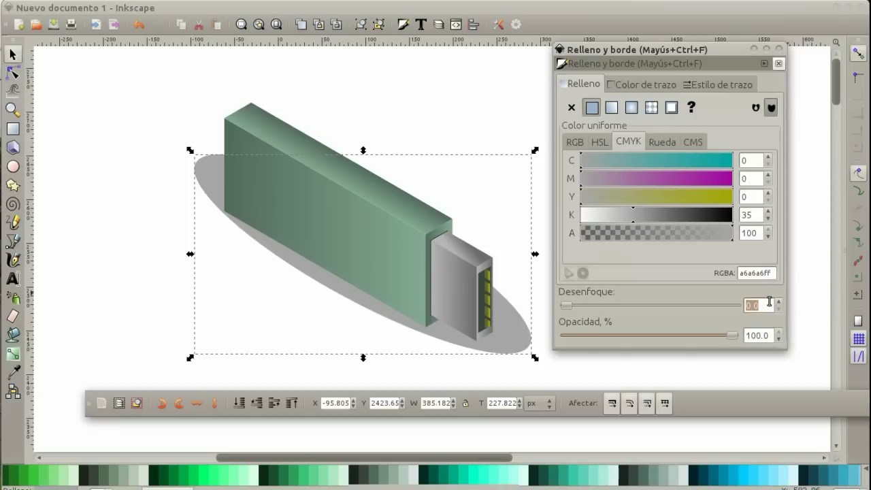
type("4")
key("Return")
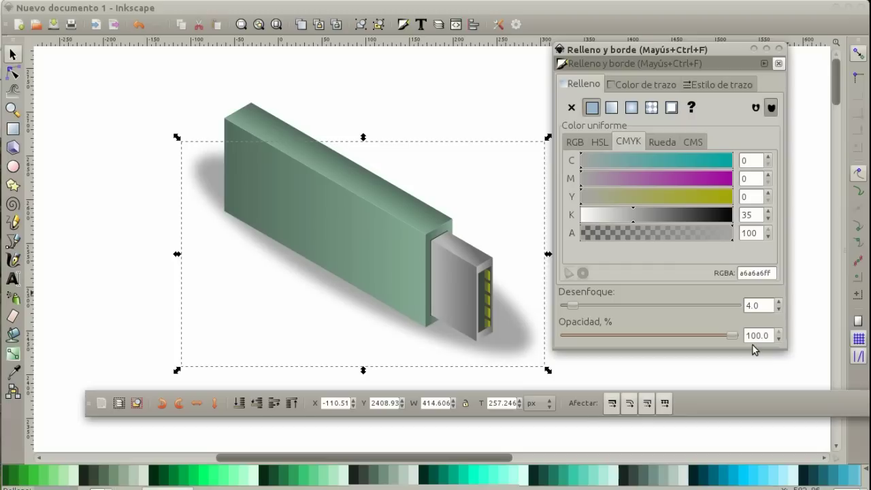
triple_click(759, 305)
type("8")
key("Return")
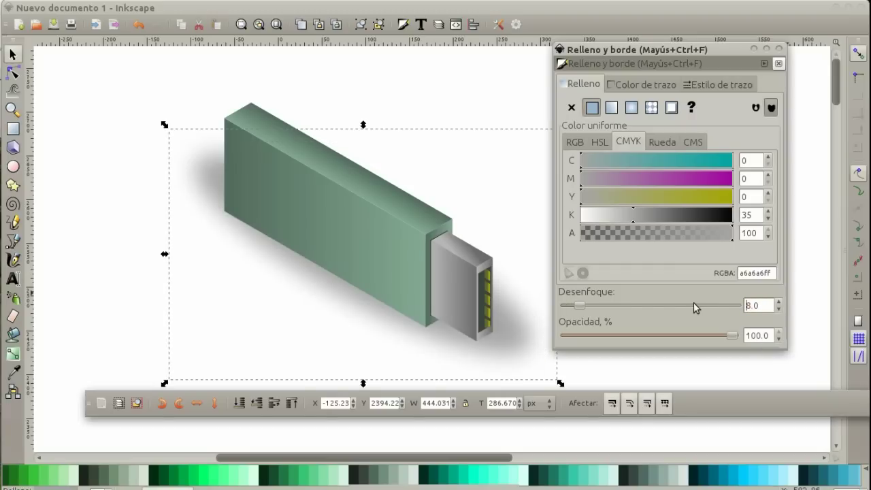
left_click(780, 63)
scroll(466, 213, "down", 2)
left_click(594, 238)
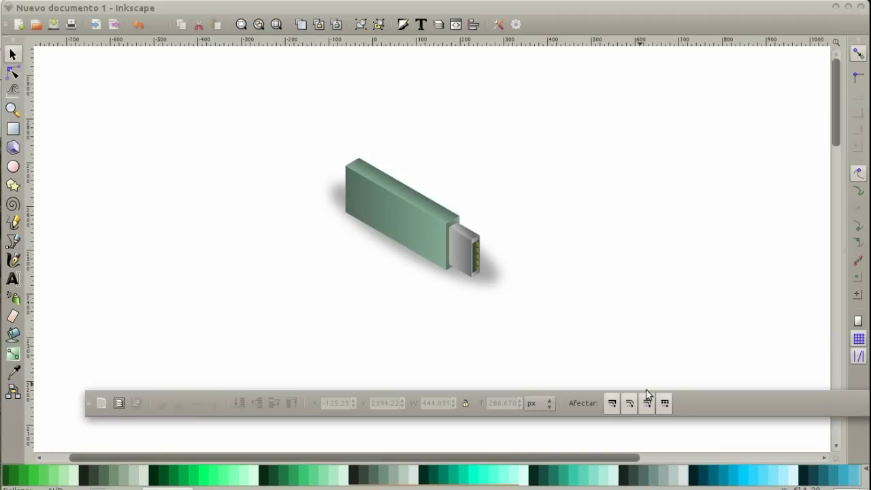
scroll(426, 250, "up", 4)
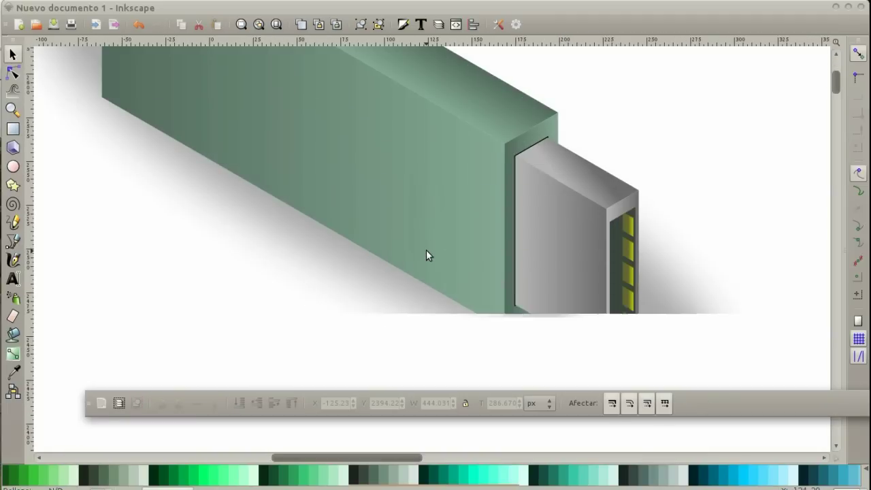
scroll(426, 255, "down", 3)
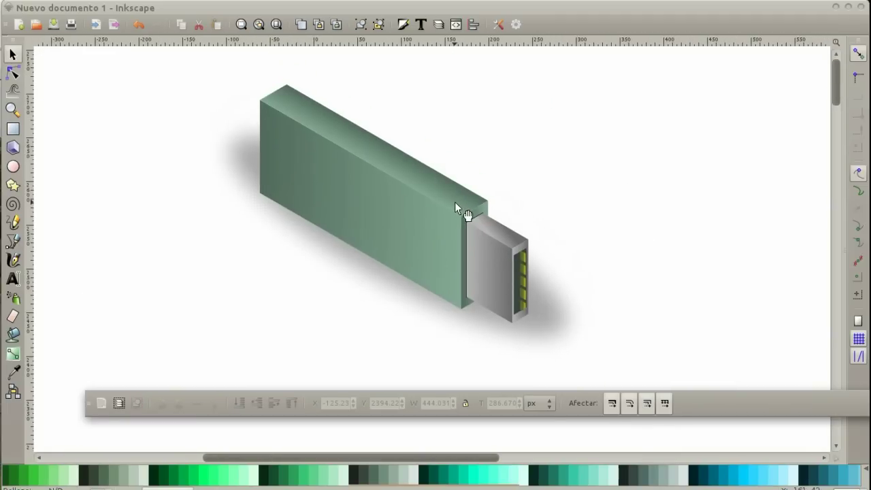
scroll(456, 204, "up", 1)
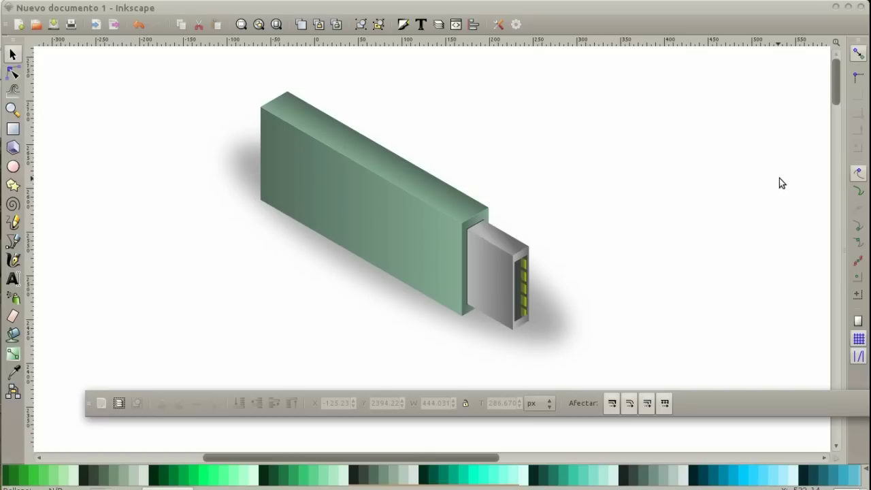
left_click(663, 0)
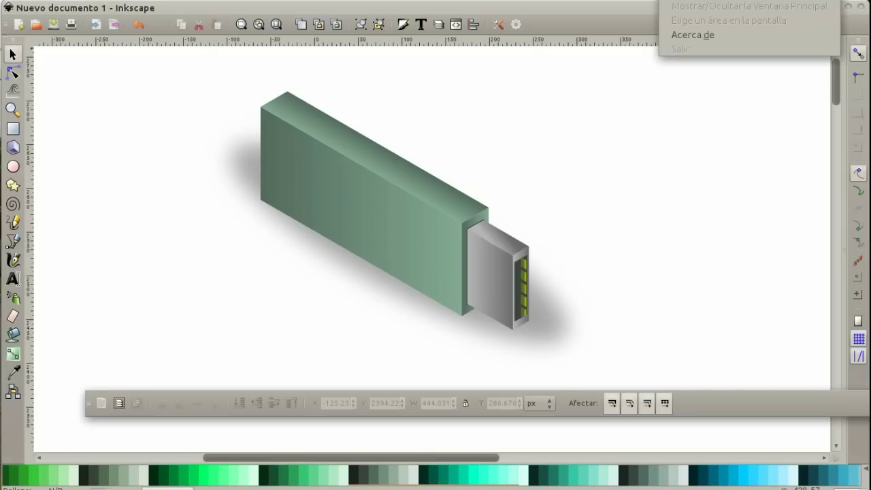